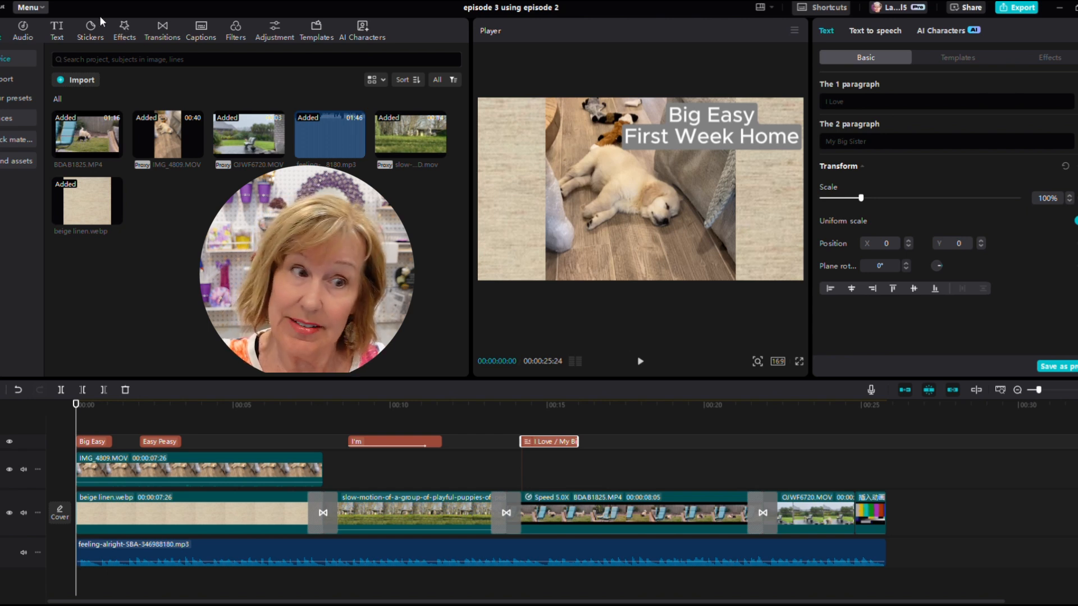
- Open the stickers library, go to the Pet category and add the brown paw sticker at about the 1-second mark
click(89, 32)
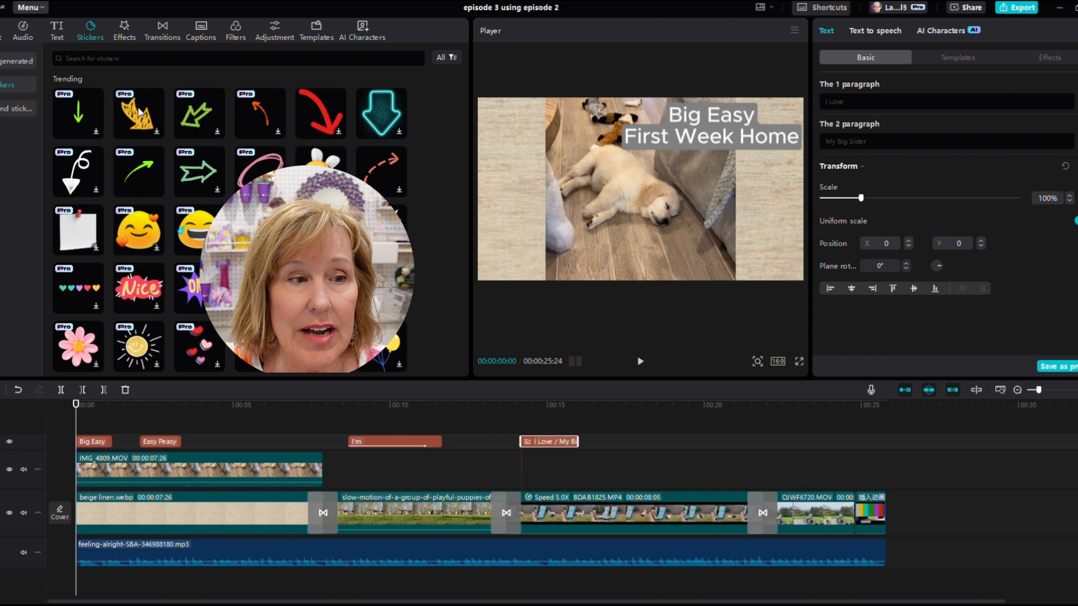
click(4, 89)
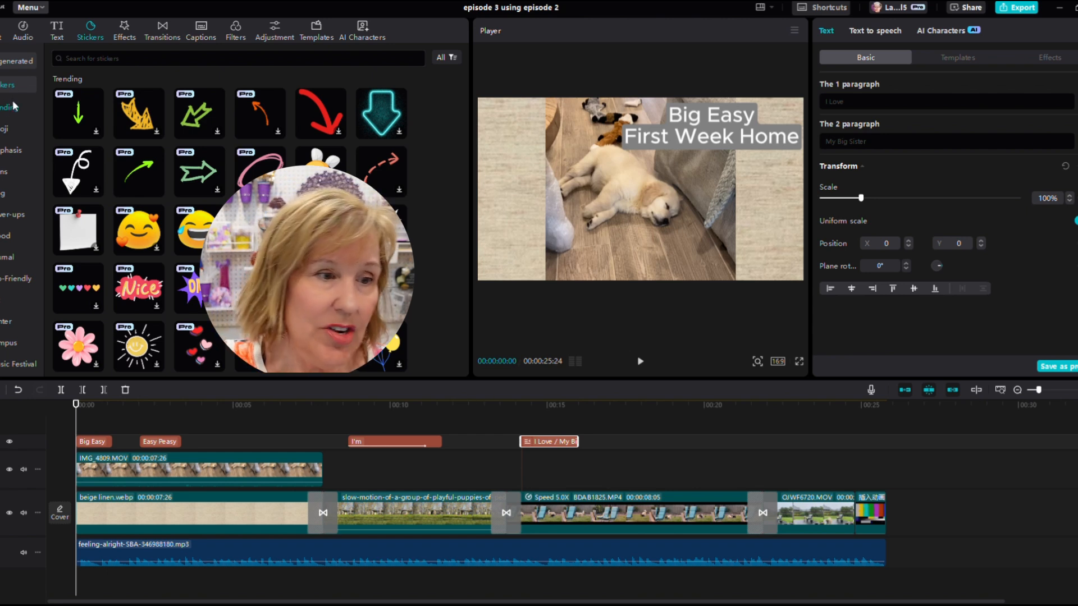
click(7, 238)
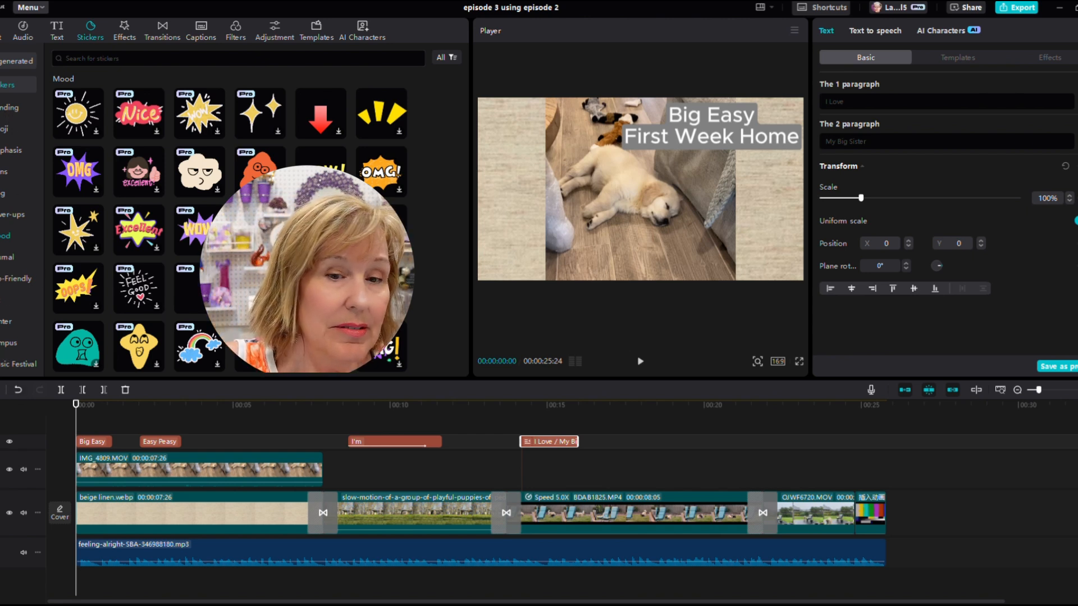
scroll(92, 293, down, 5)
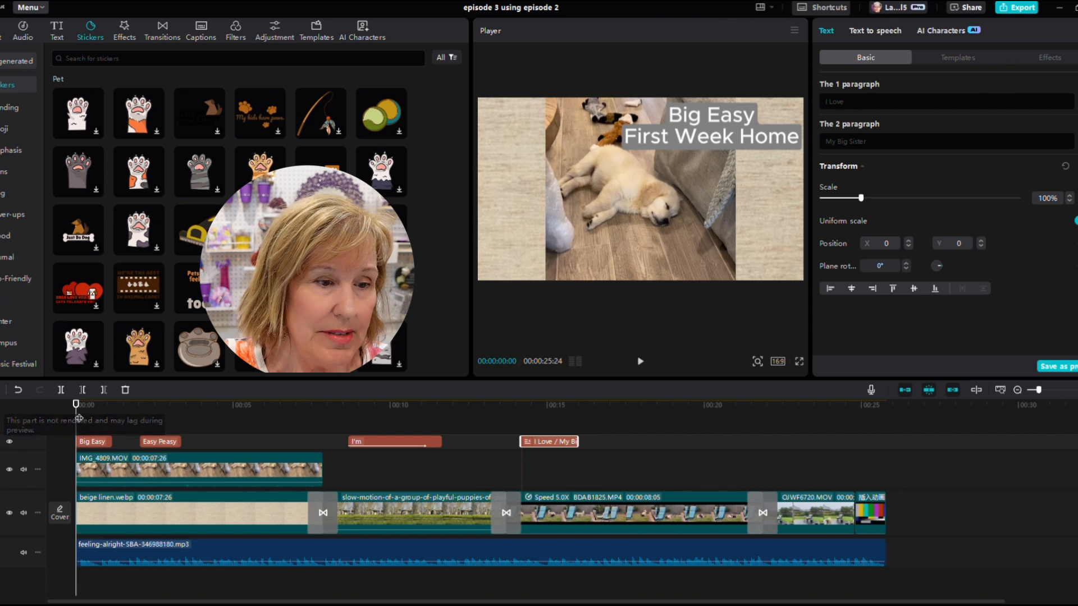
drag(79, 421, 120, 419)
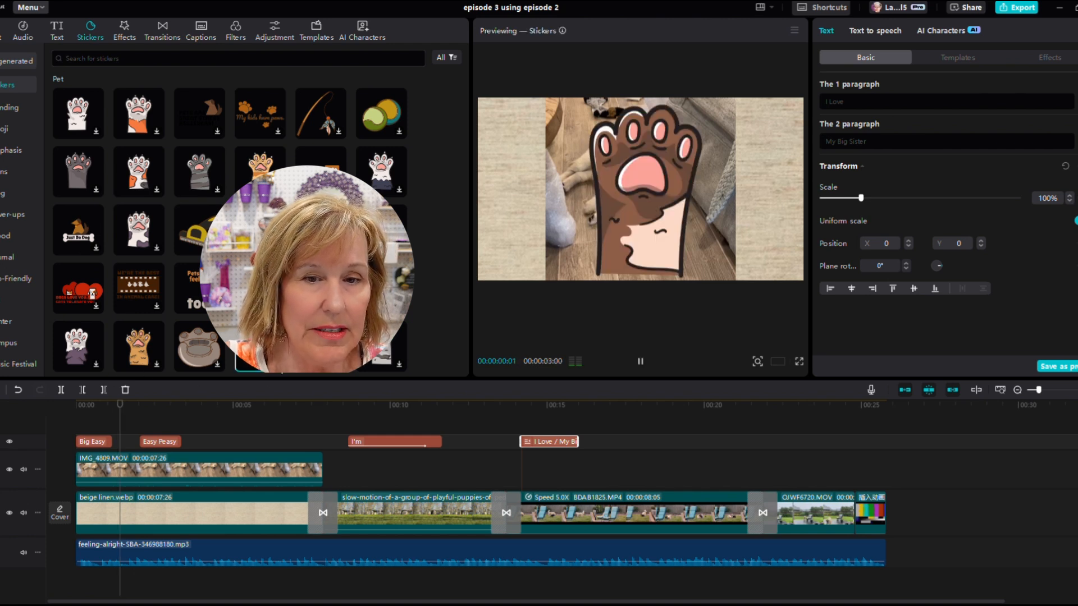
click(278, 364)
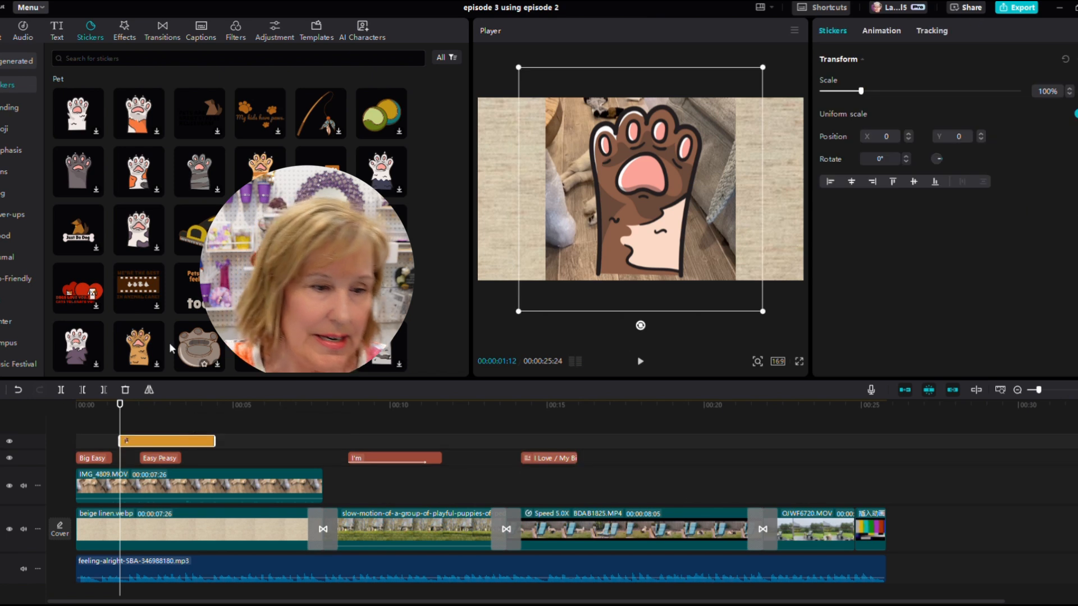
- Move and shorten the paw sticker's clip to about one second, and shrink the sticker to 31% in the lower-left corner
drag(118, 427, 127, 440)
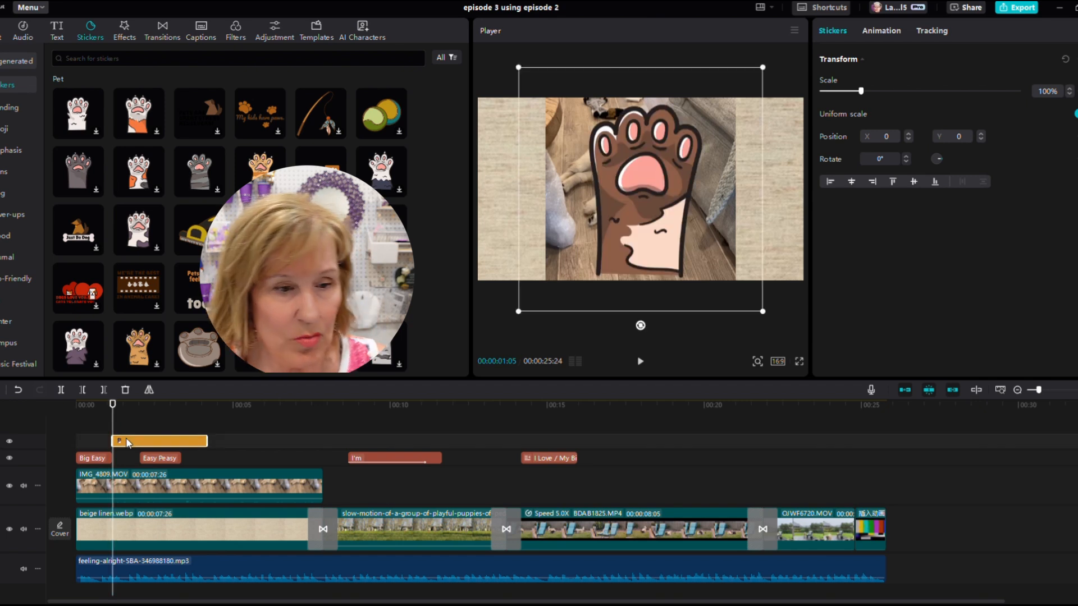
drag(205, 441, 134, 439)
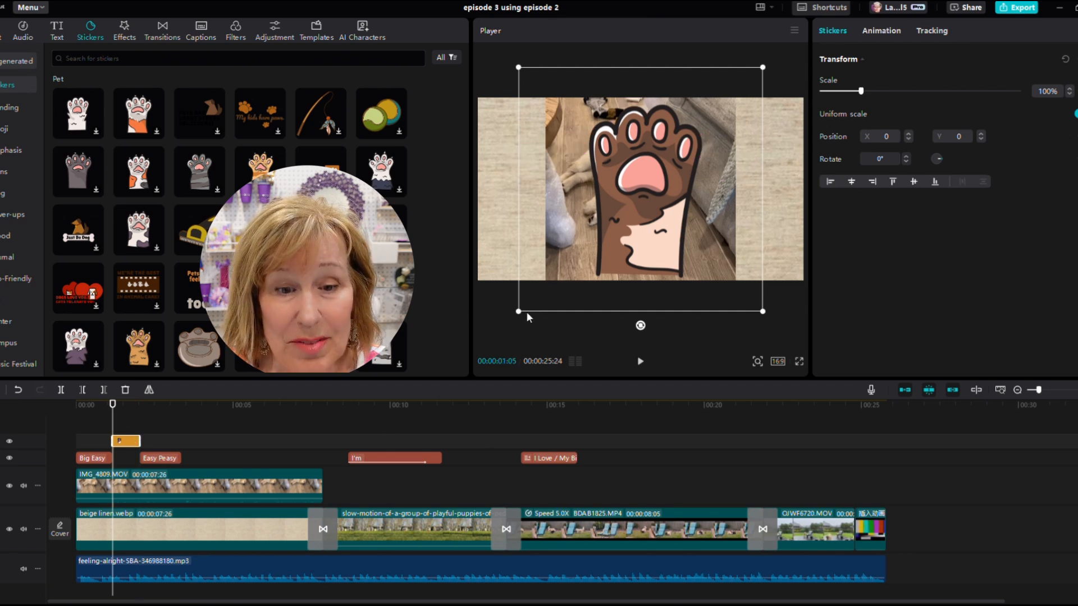
drag(520, 311, 554, 255)
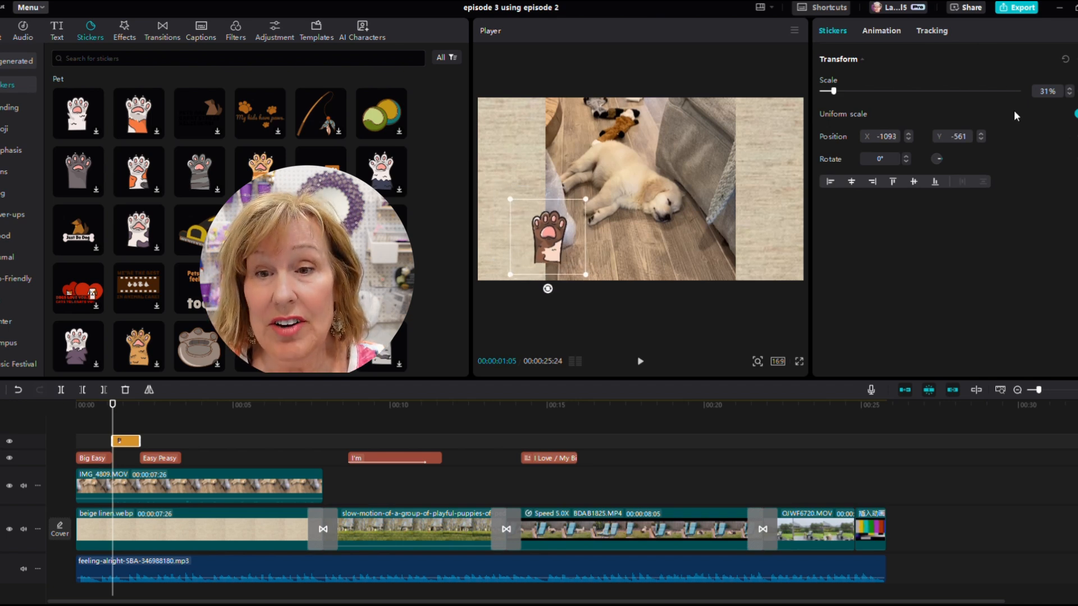
- Apply the Spring in-animation to the paw sticker
click(882, 30)
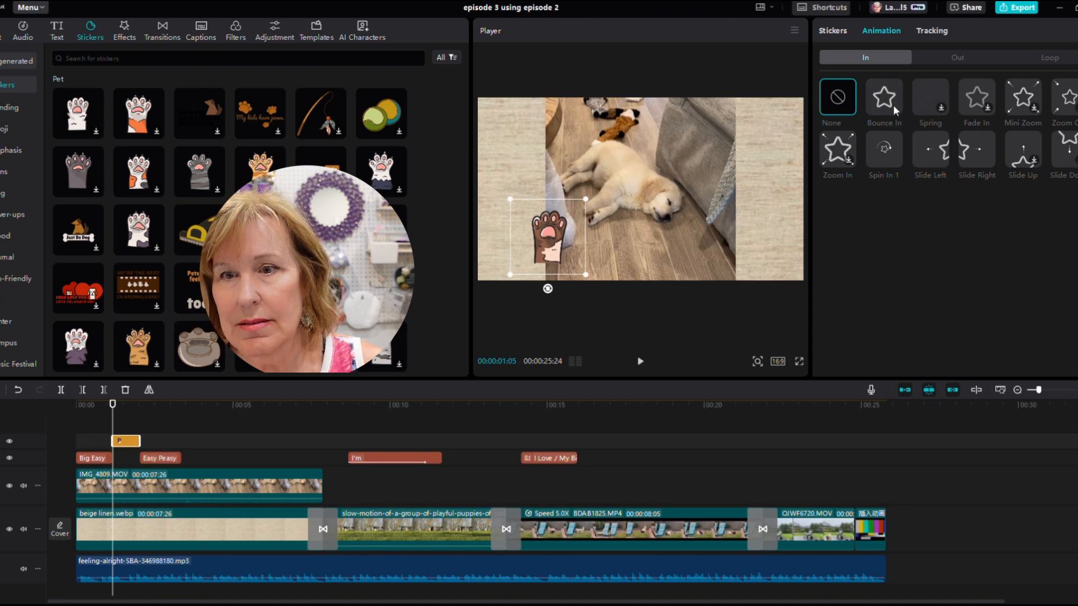
click(943, 109)
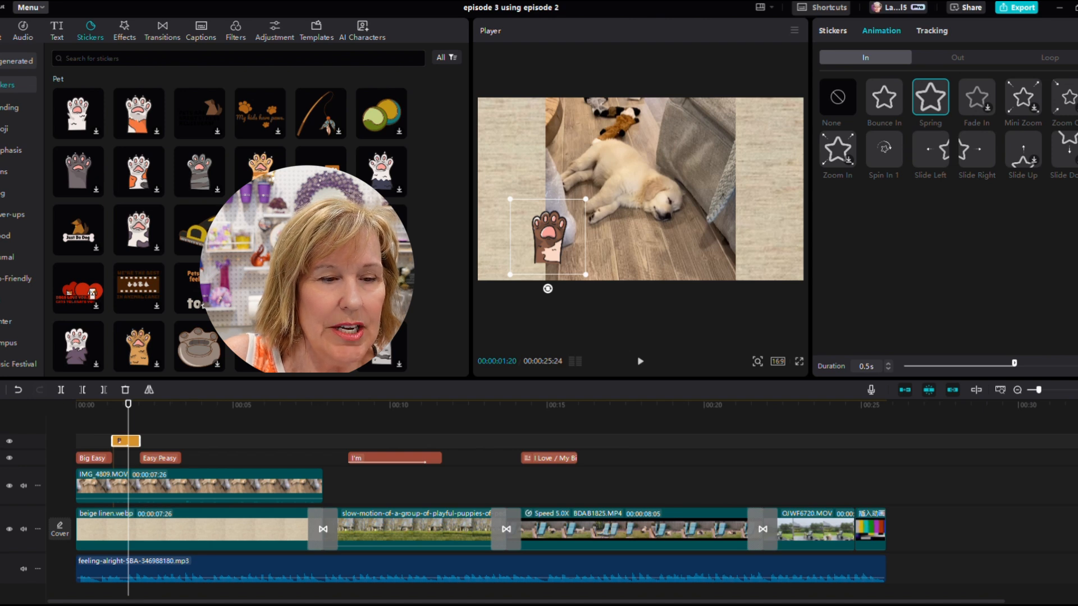
- Add the 'Pets have feelings, too!' sticker and trim its clip to start and end with the paw sticker
click(211, 290)
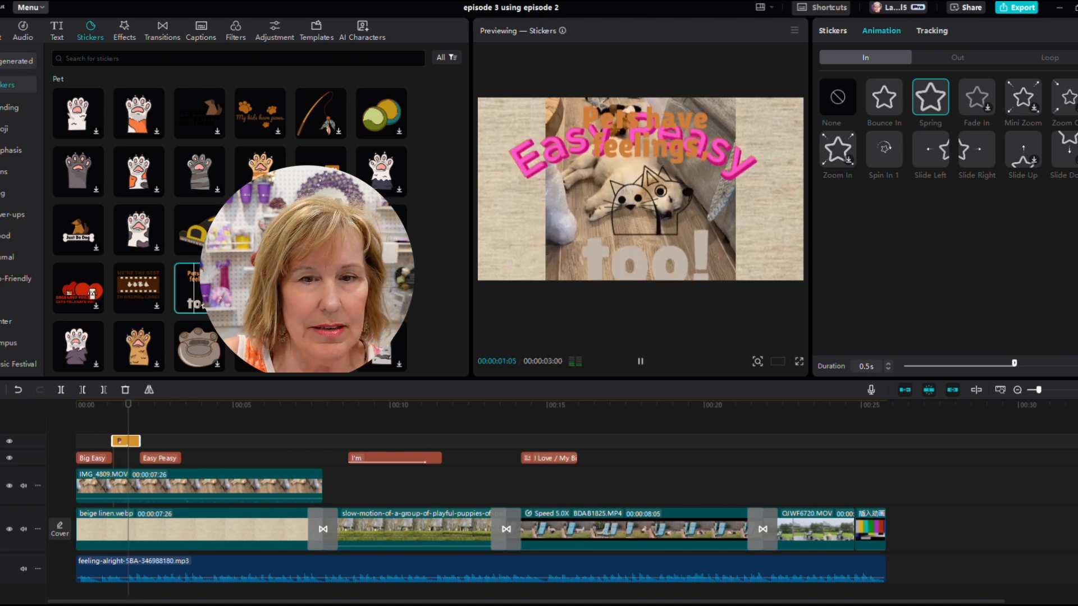
click(218, 305)
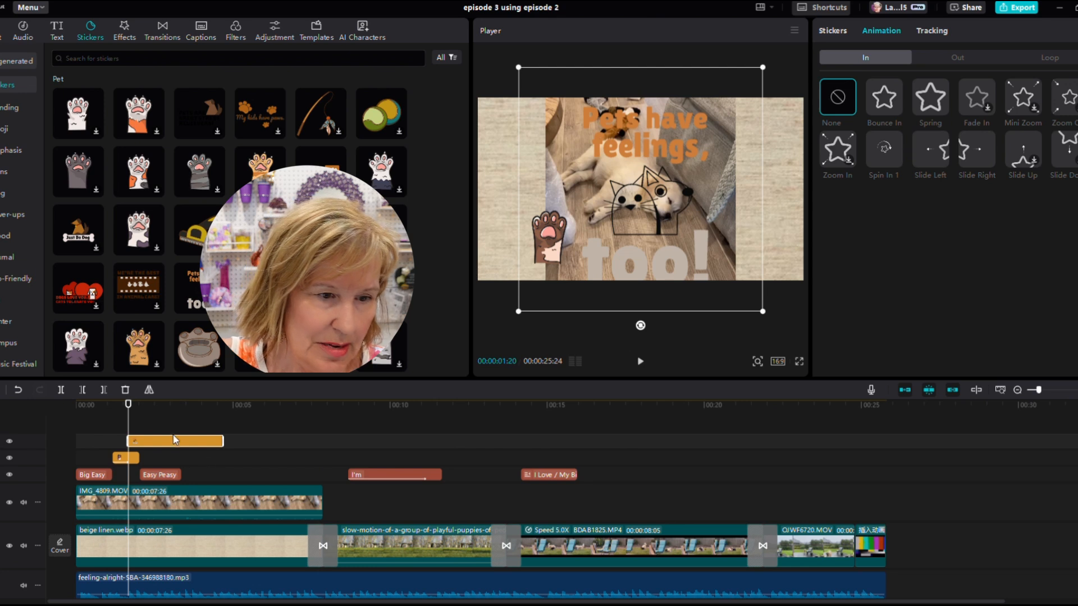
drag(150, 444, 134, 444)
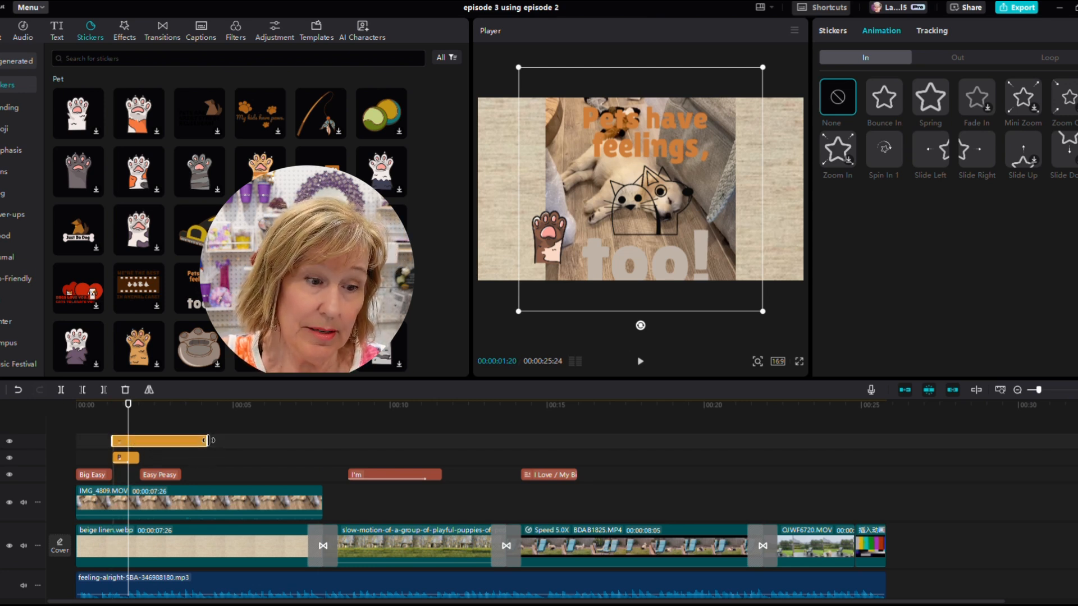
drag(207, 441, 139, 440)
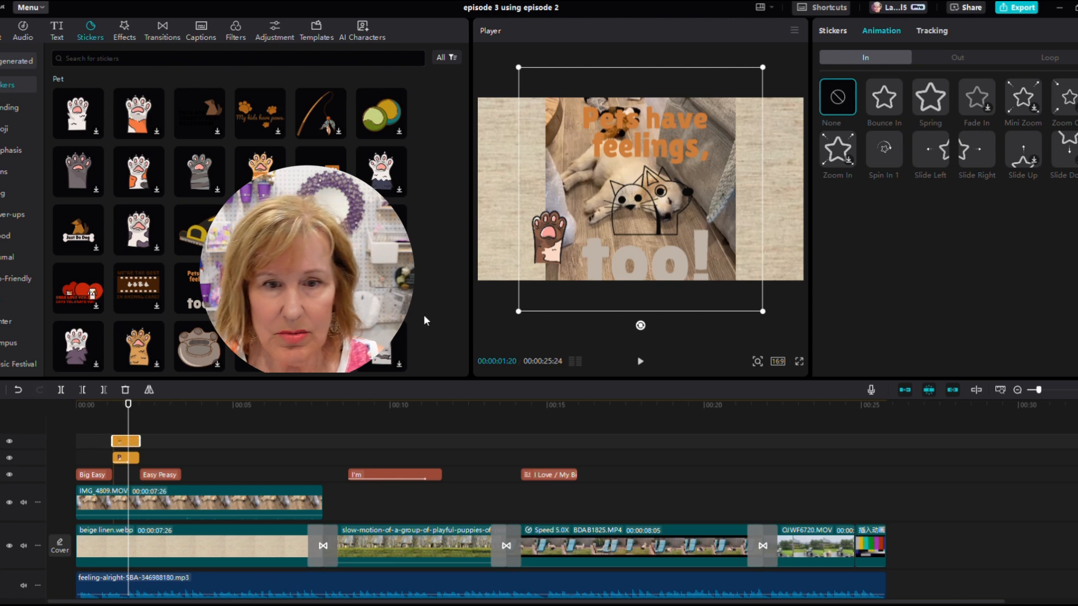
- Shrink the 'Pets have feelings, too!' sticker and place it in the upper-right corner of the frame
drag(517, 312, 733, 166)
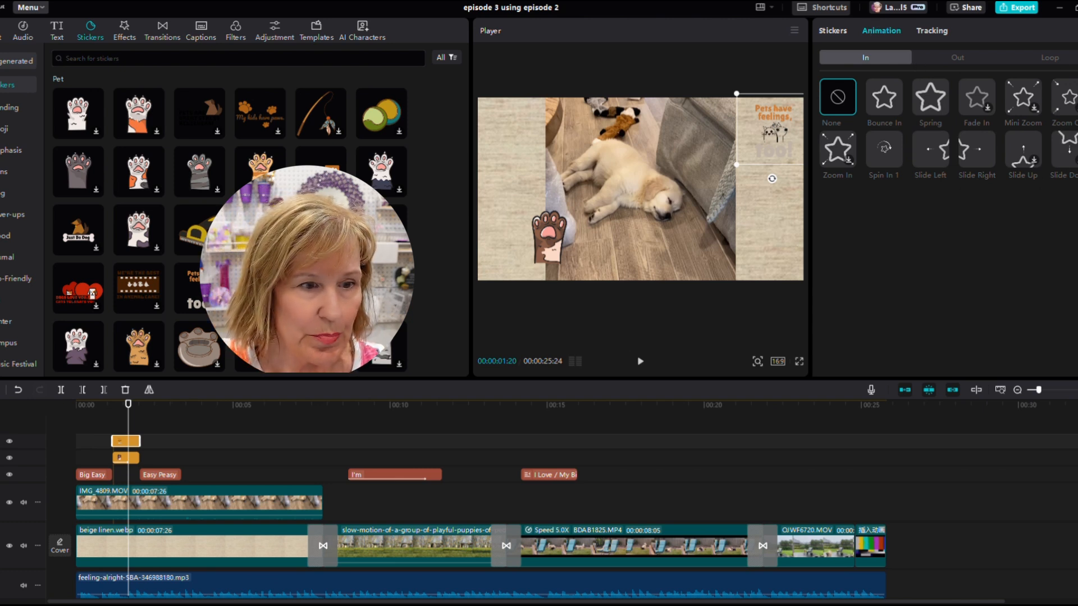
- Browse the sticker categories and the Trending list for another sticker to use
scroll(429, 246, down, 2)
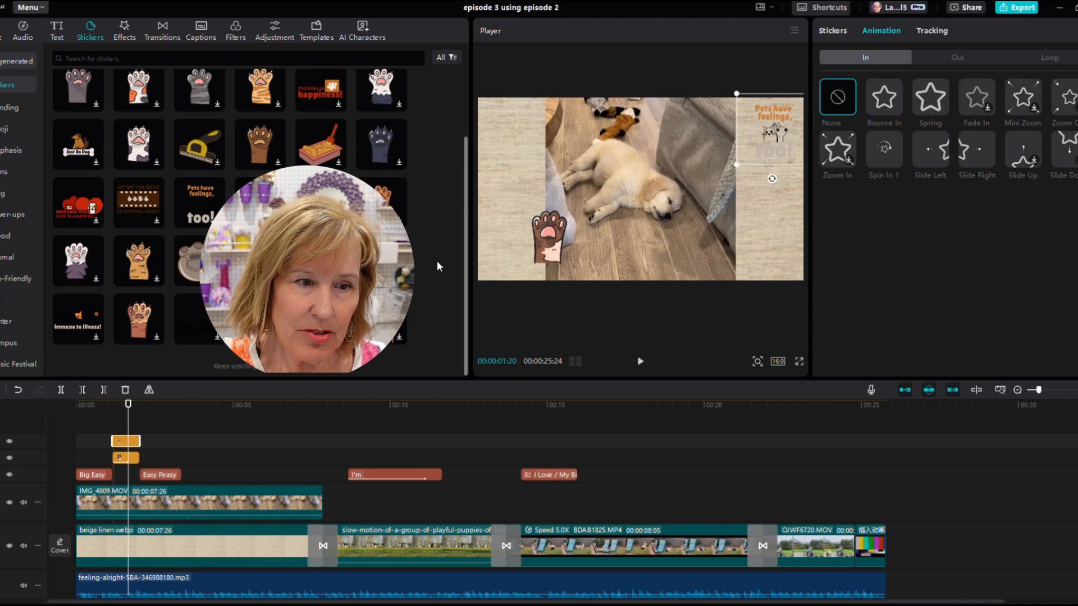
scroll(437, 260, down, 3)
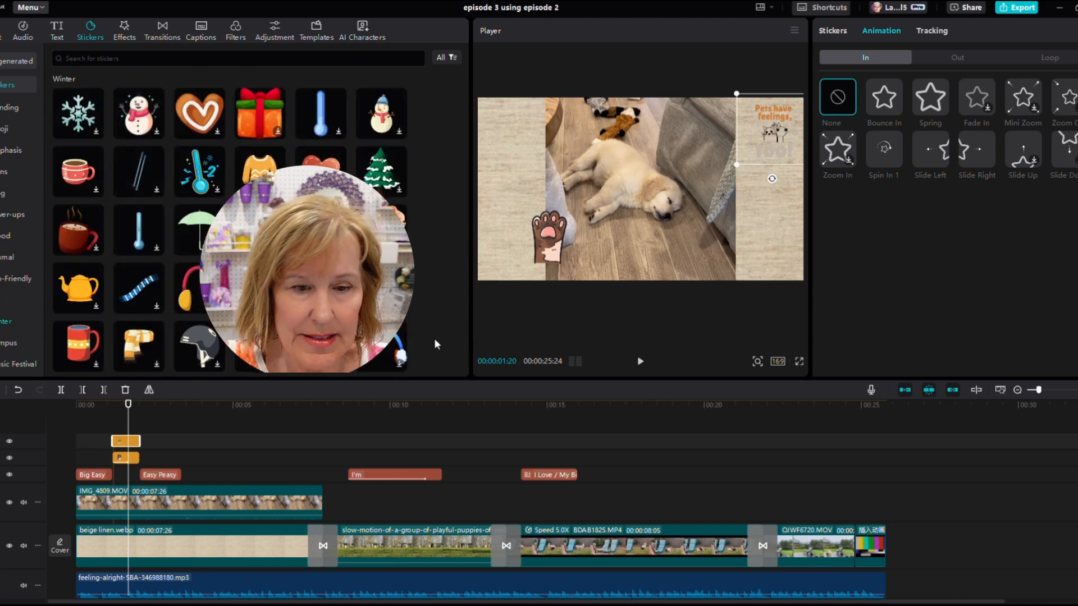
drag(129, 420, 456, 437)
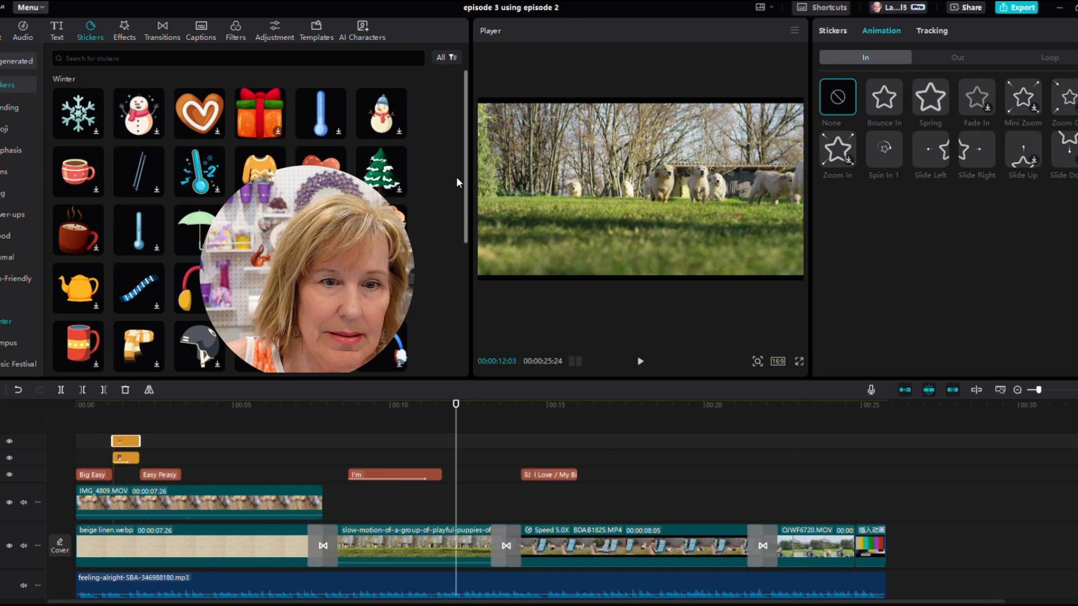
drag(466, 175, 533, 103)
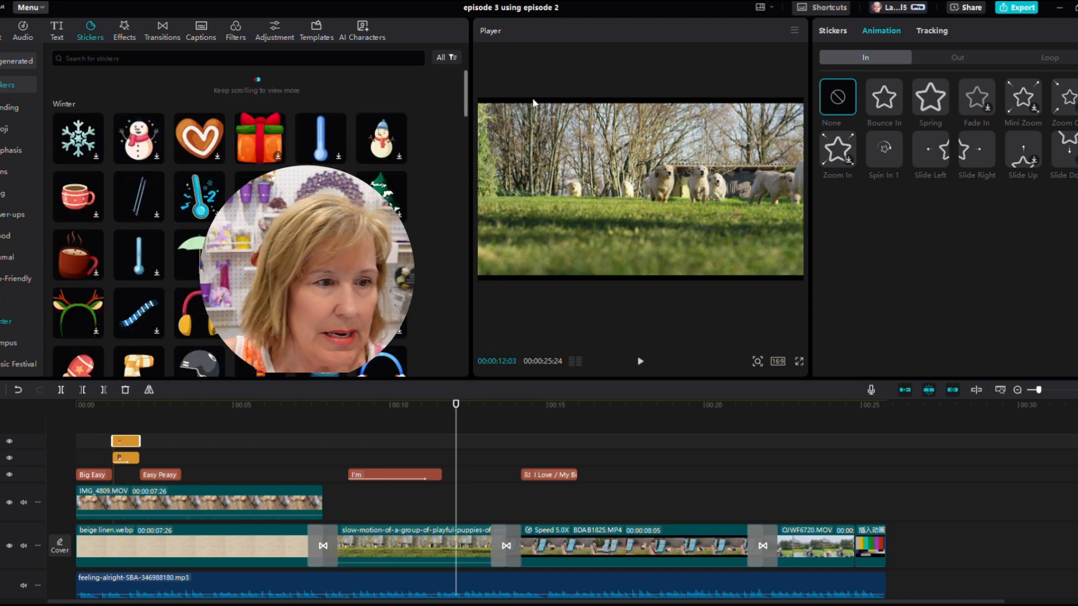
scroll(210, 89, down, 10)
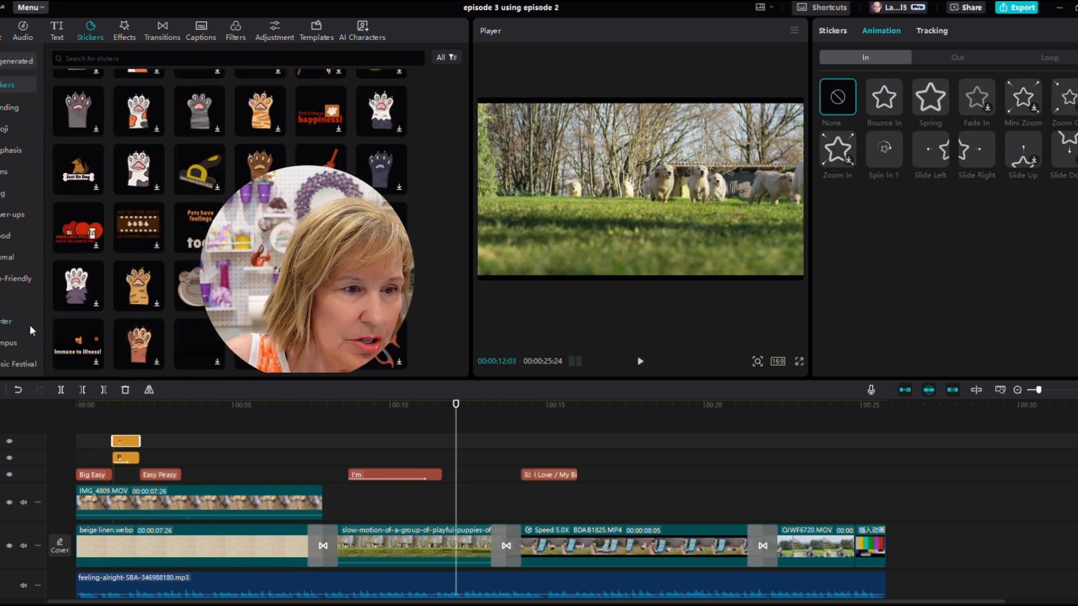
scroll(6, 330, down, 4)
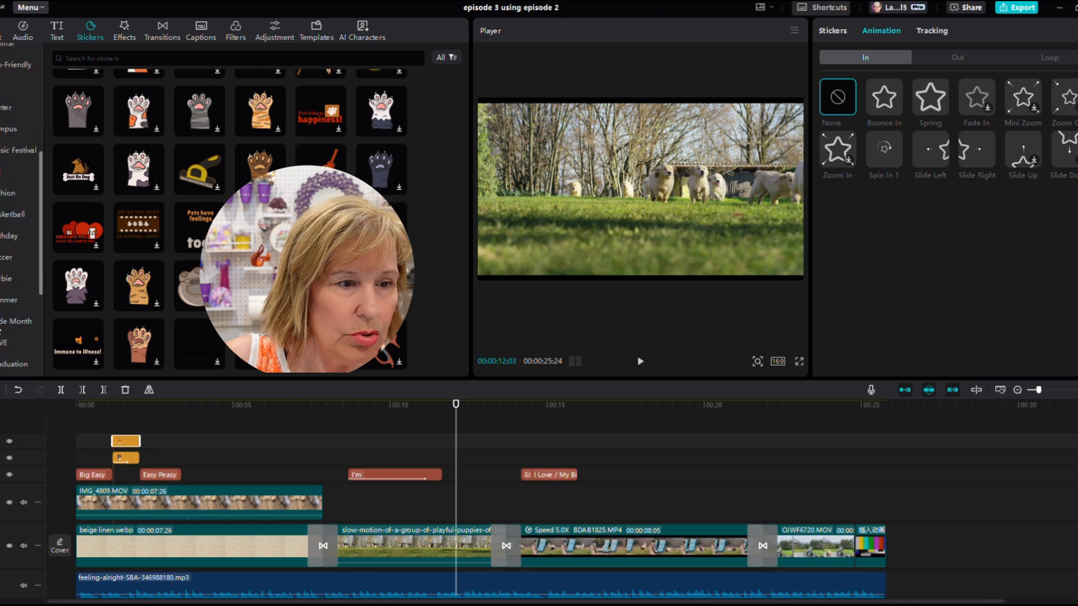
scroll(11, 327, down, 3)
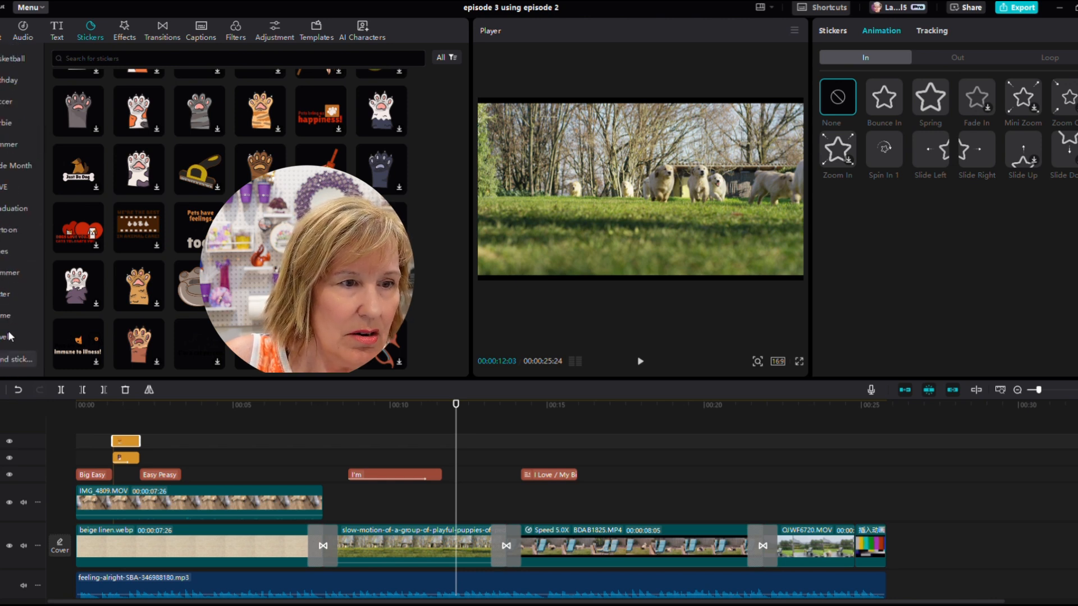
scroll(12, 334, up, 3)
scroll(16, 320, up, 2)
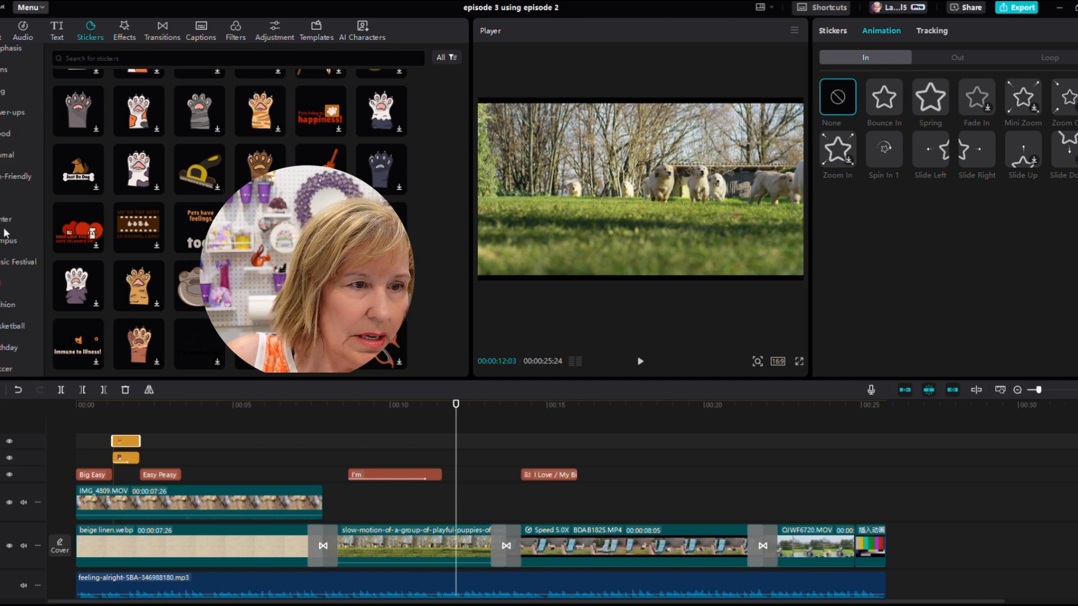
scroll(7, 171, up, 2)
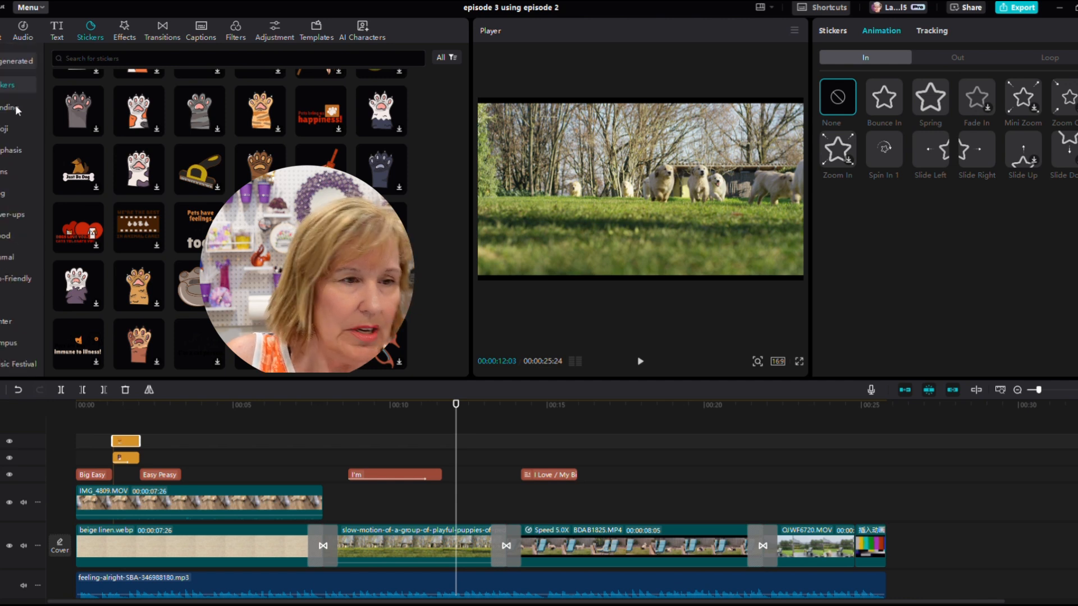
scroll(15, 110, down, 1)
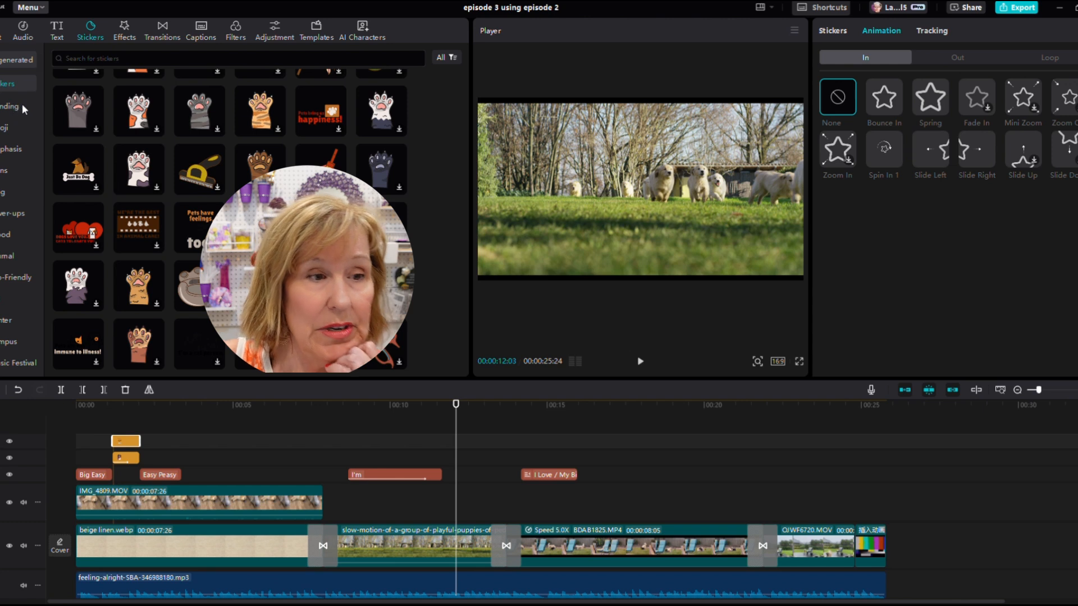
click(13, 108)
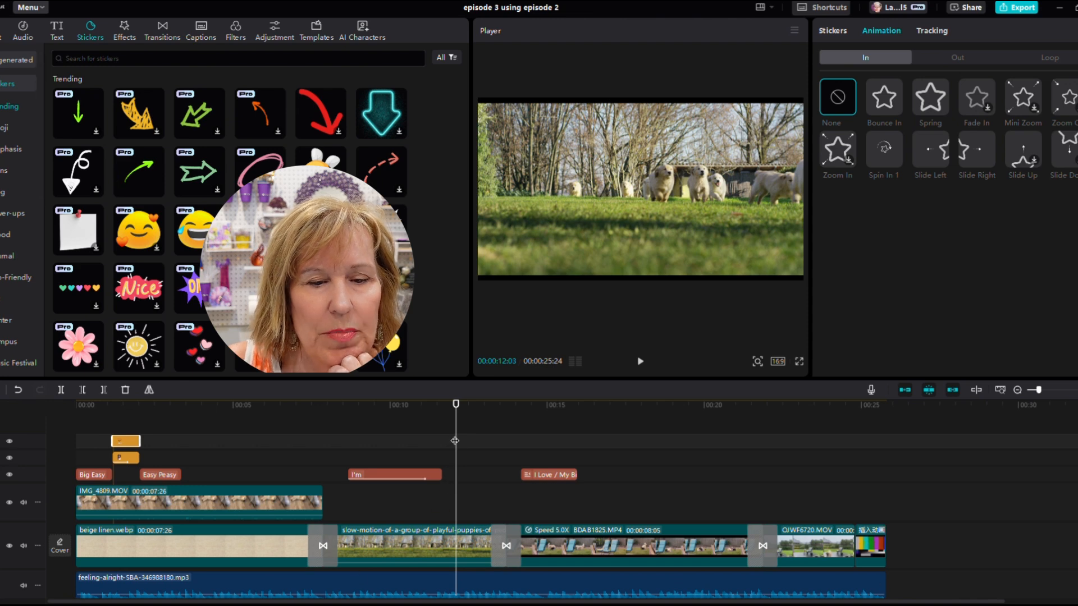
- Add an orange arrow sticker from the Trending stickers at about 4.7 seconds
drag(455, 441, 226, 425)
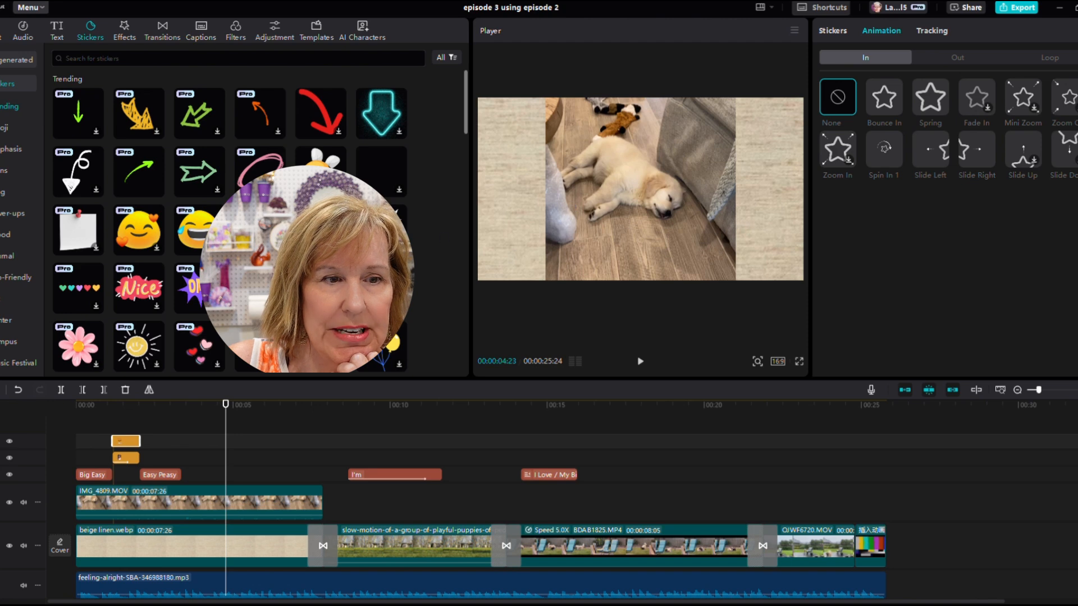
scroll(230, 225, down, 5)
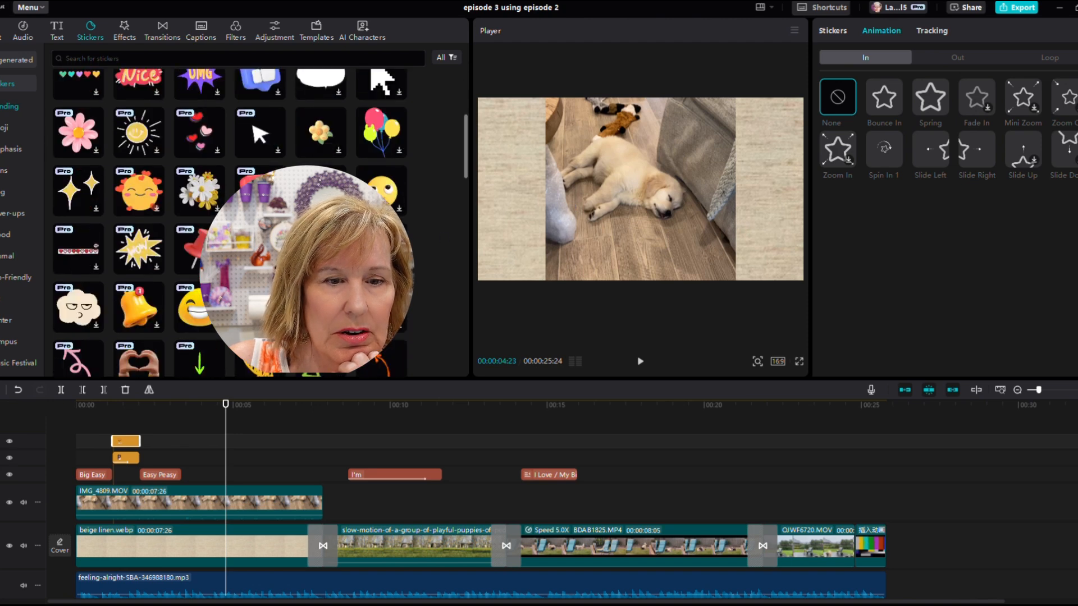
scroll(231, 224, down, 1)
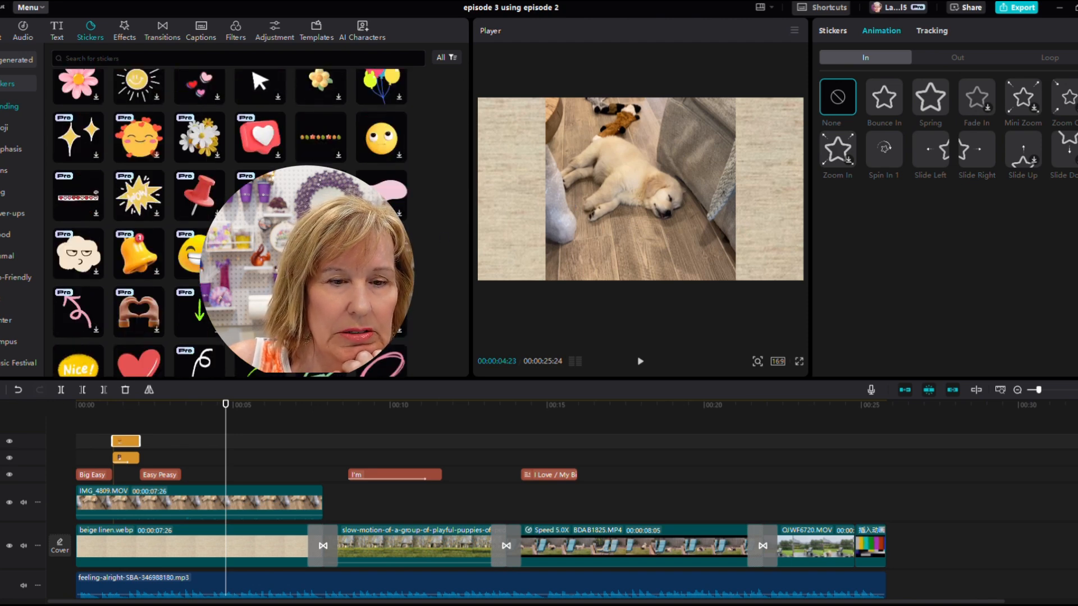
scroll(231, 224, down, 1)
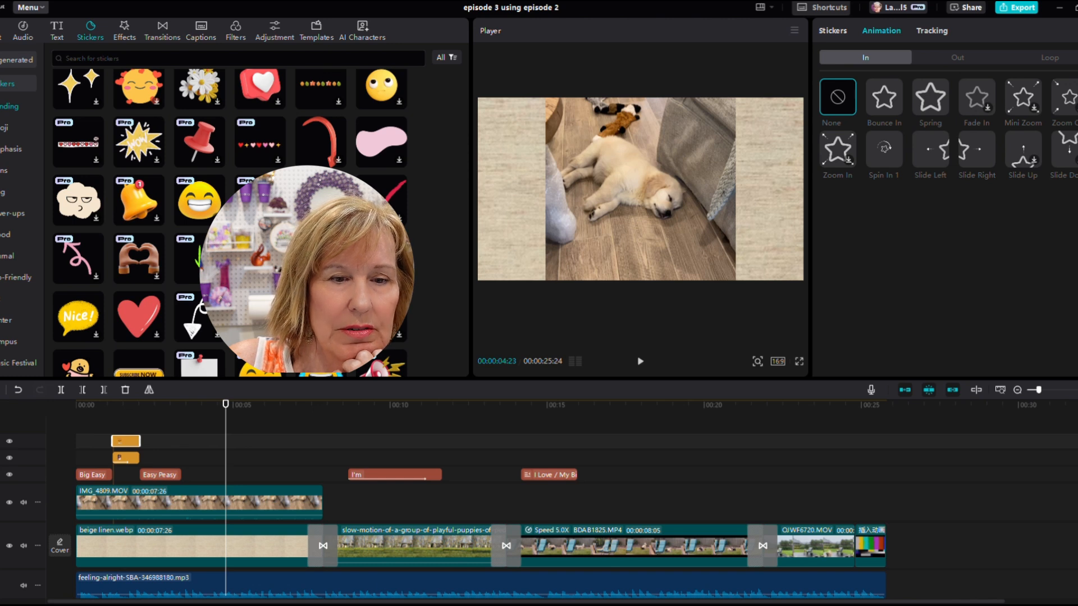
click(338, 276)
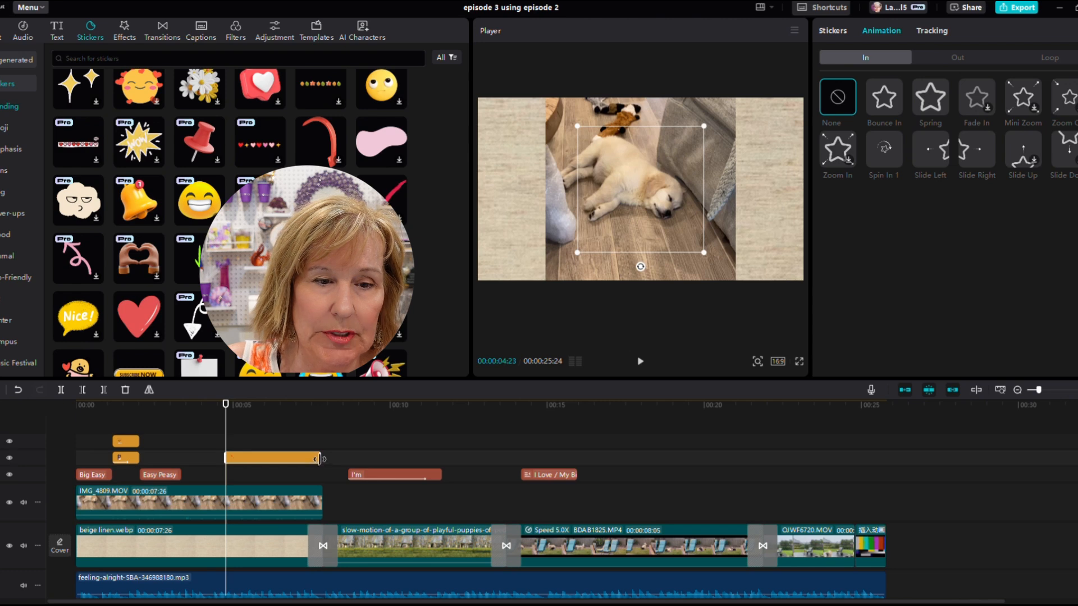
- Shorten the arrow sticker's clip, shrink it over the puppy's head, and shift the clip to start around 5 seconds
drag(319, 458, 281, 453)
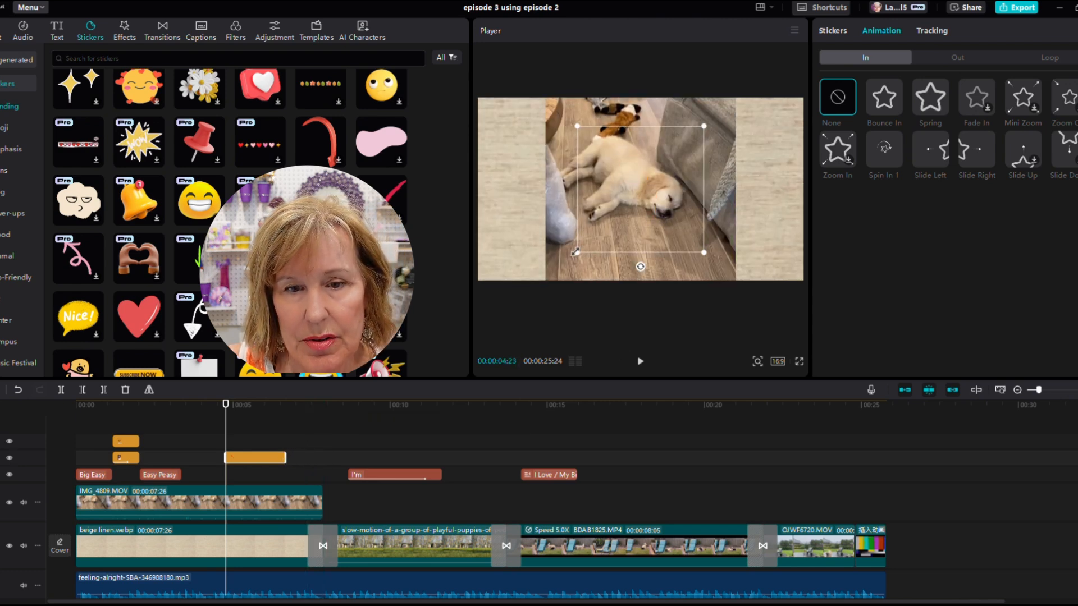
drag(576, 252, 629, 215)
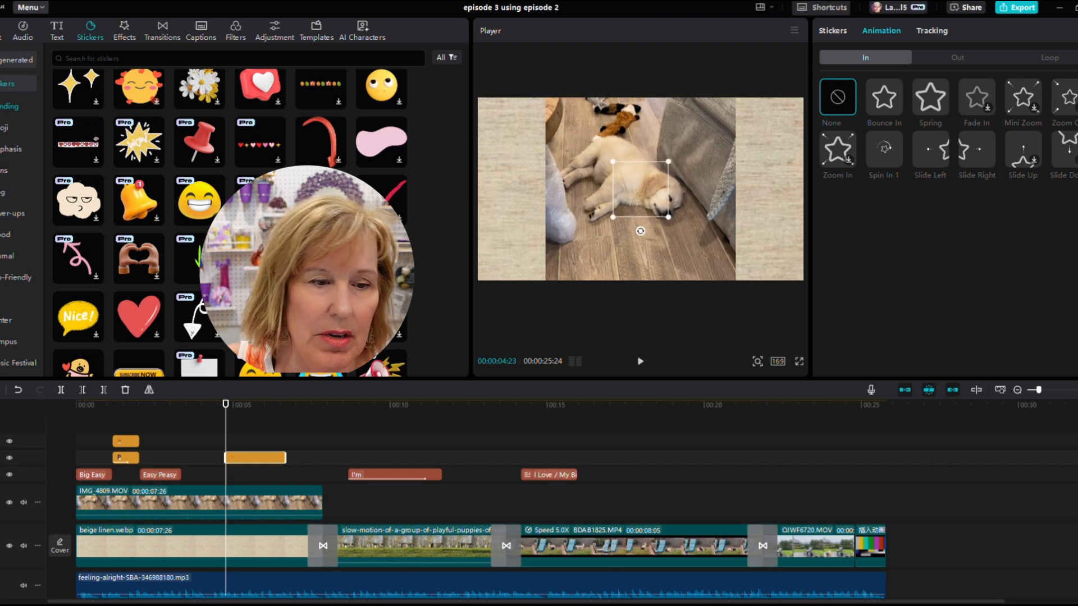
drag(225, 437, 246, 437)
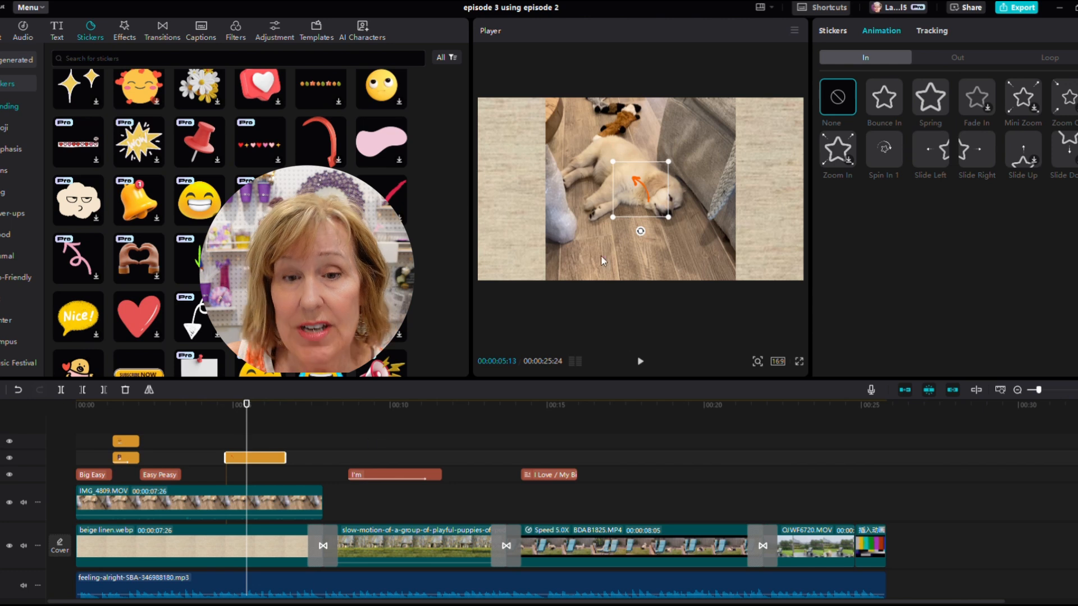
- Move the arrow sticker down to the lower-left of the frame, next to the person's foot
drag(629, 192, 565, 245)
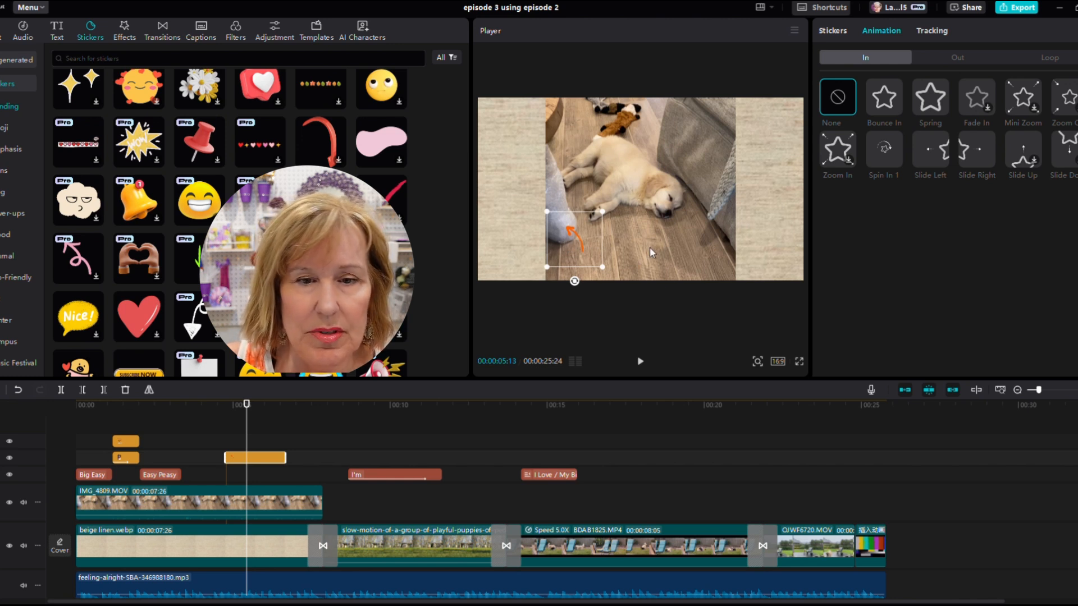
- Add a Default text layer at the playhead around 5 seconds
click(55, 30)
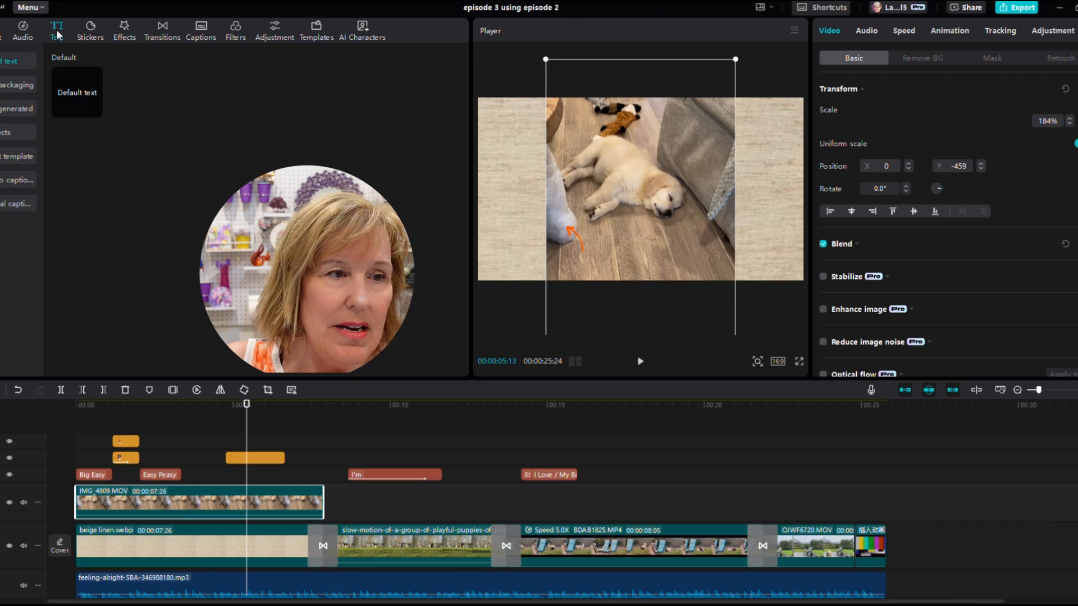
click(19, 59)
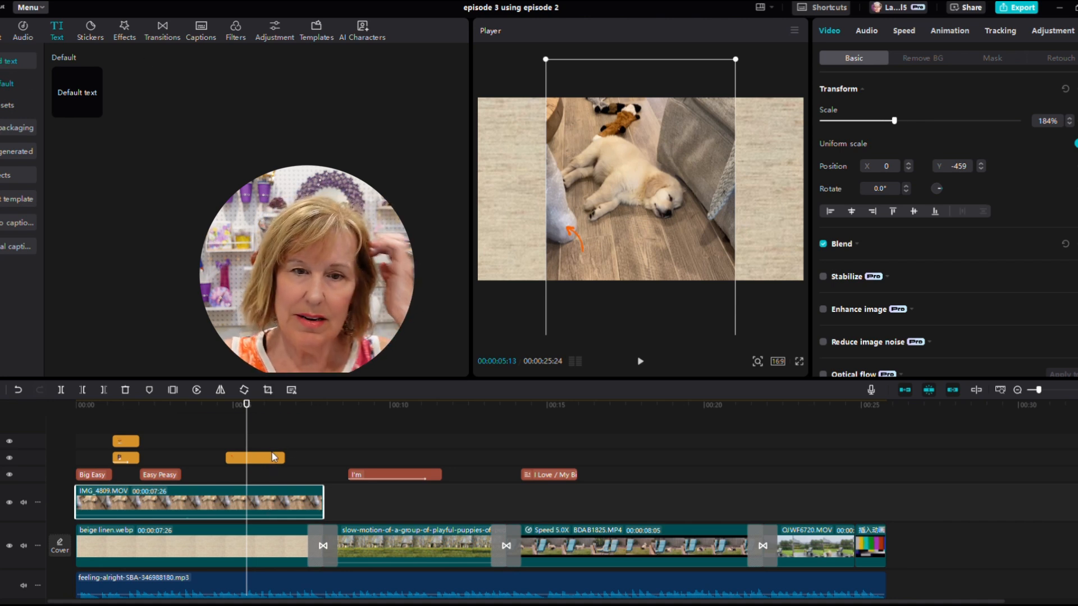
click(524, 246)
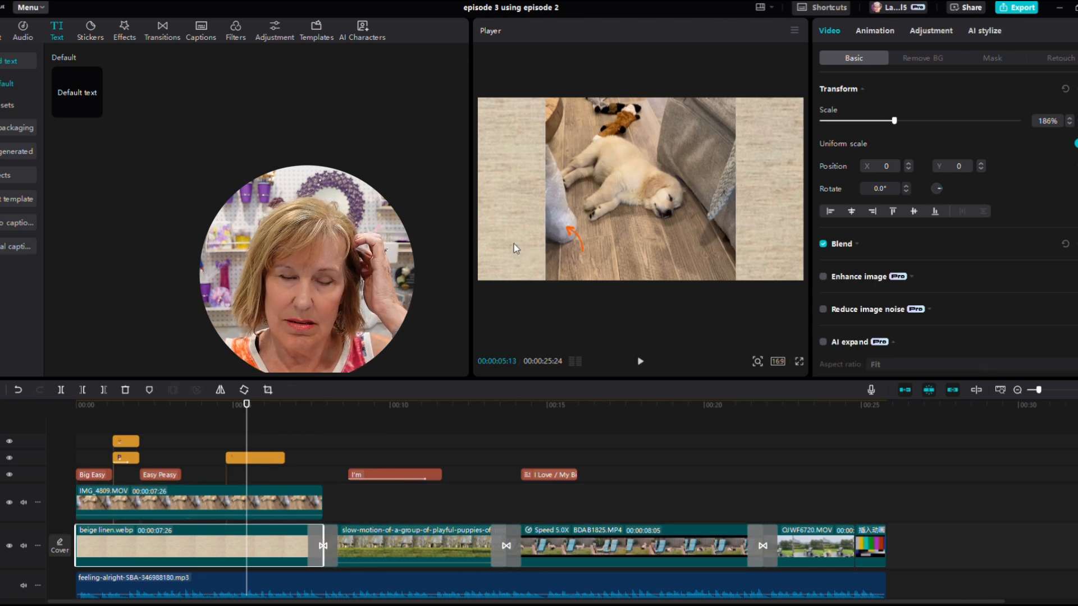
click(251, 459)
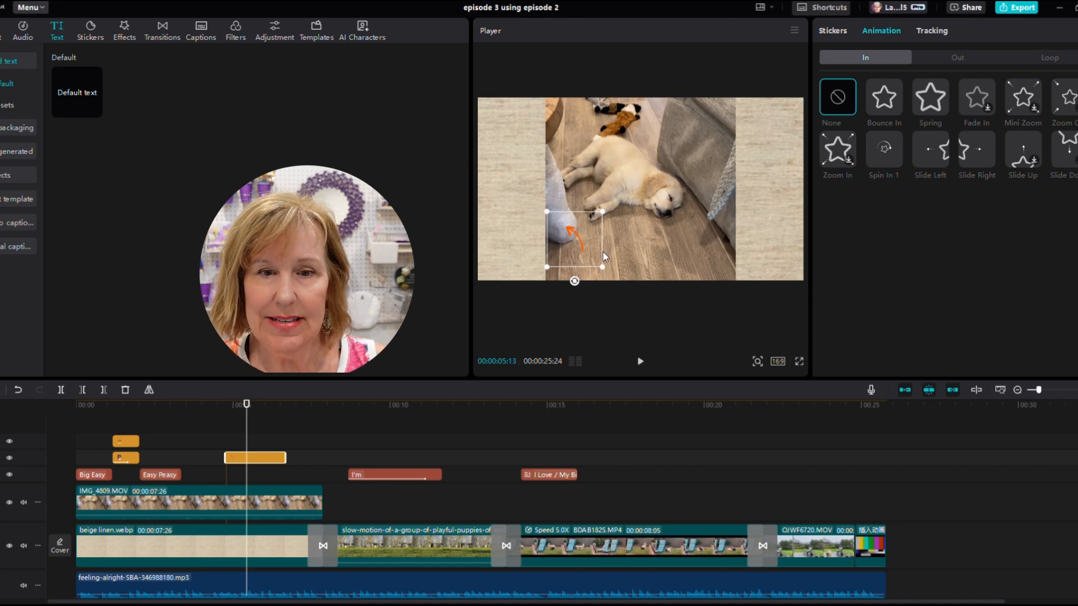
click(285, 497)
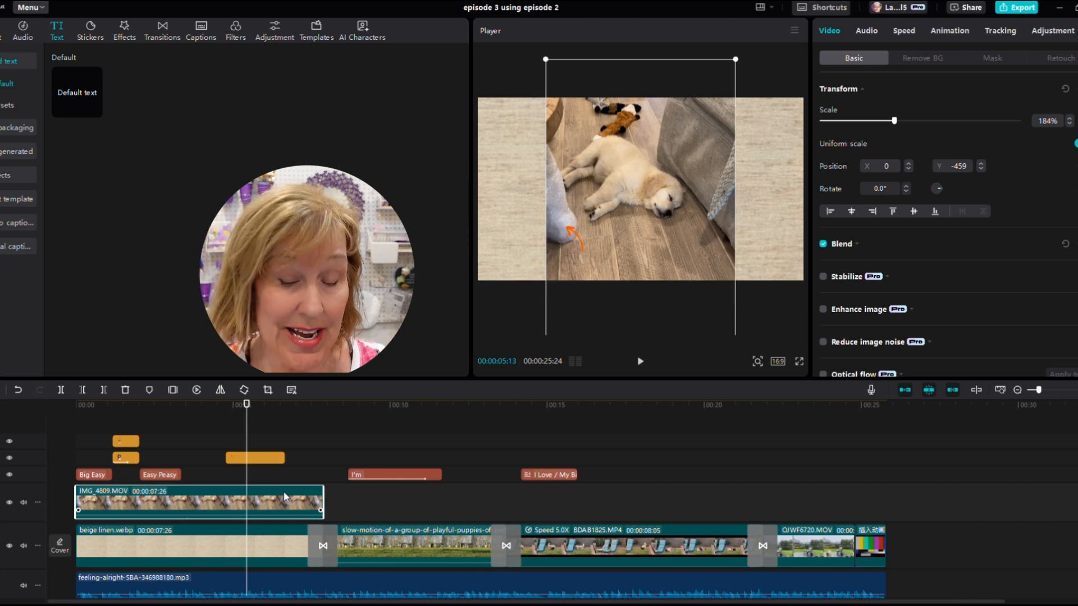
click(1, 63)
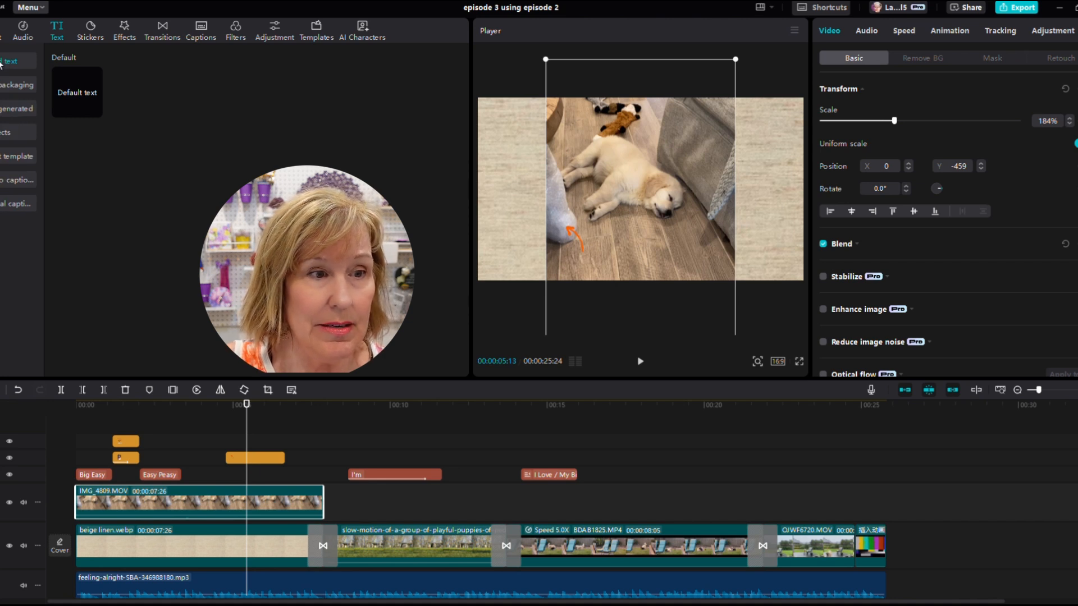
click(1, 62)
click(84, 98)
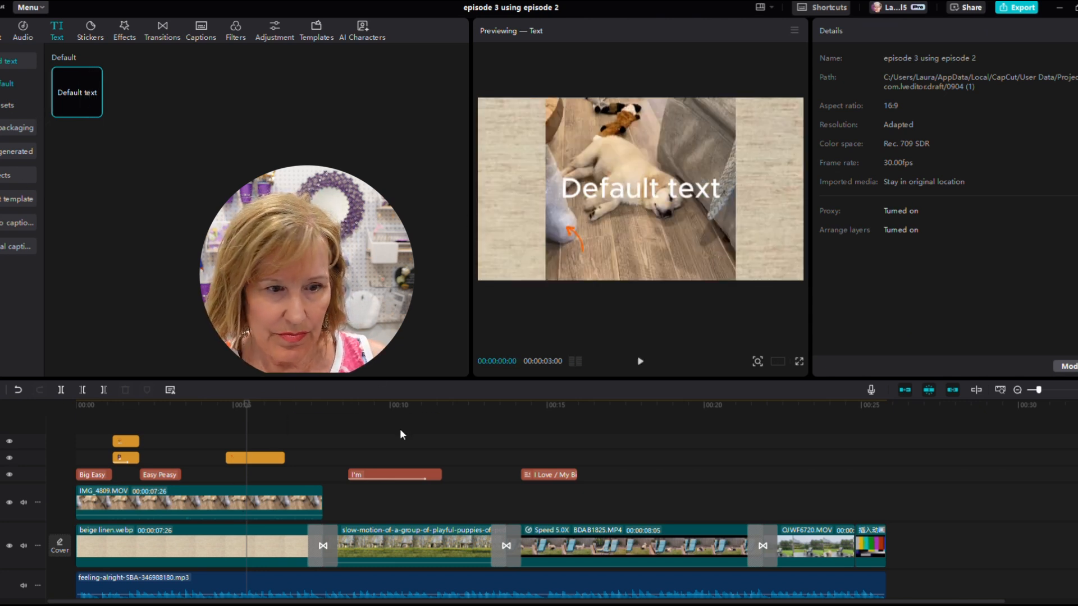
click(268, 460)
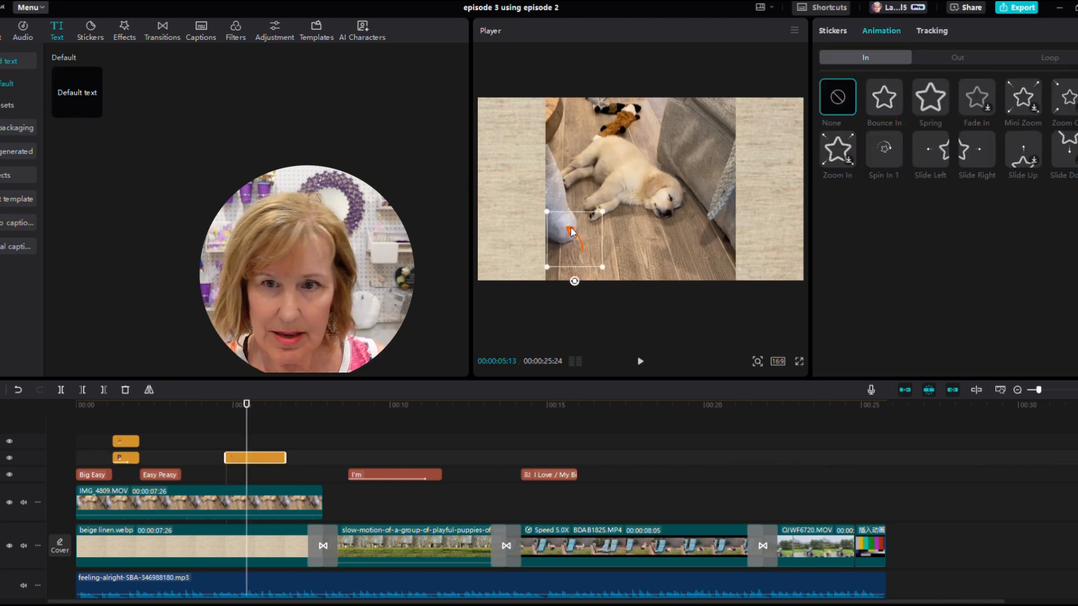
mouse_move(72, 108)
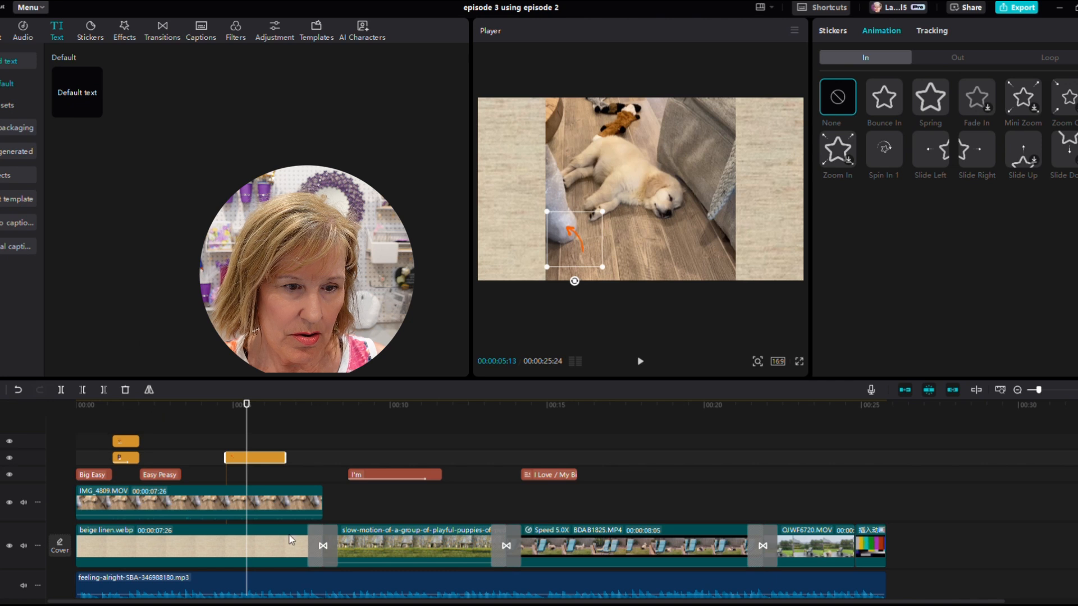
click(275, 509)
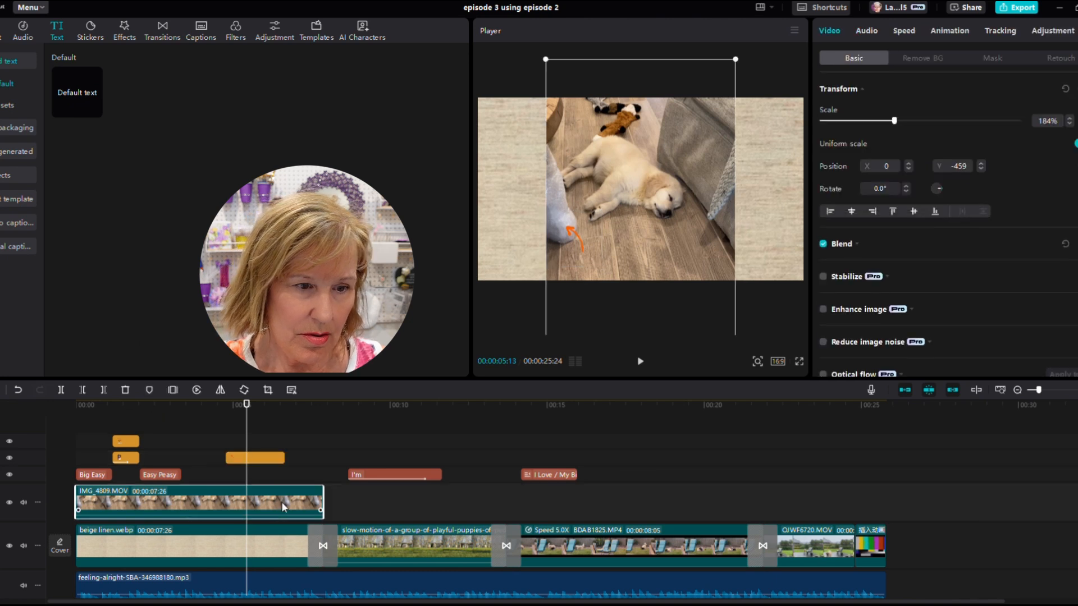
click(76, 92)
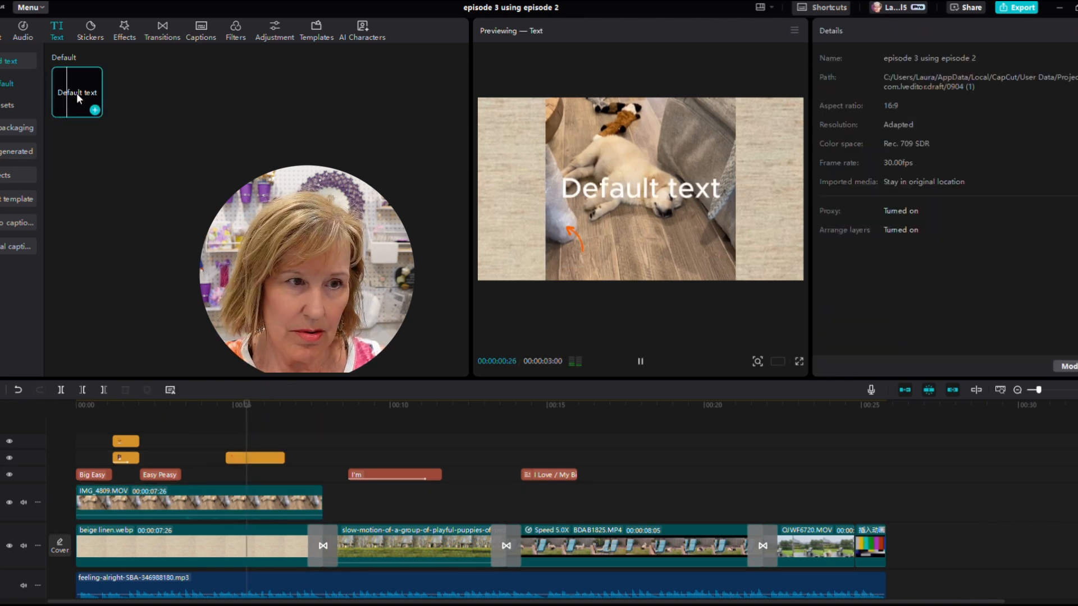
click(95, 111)
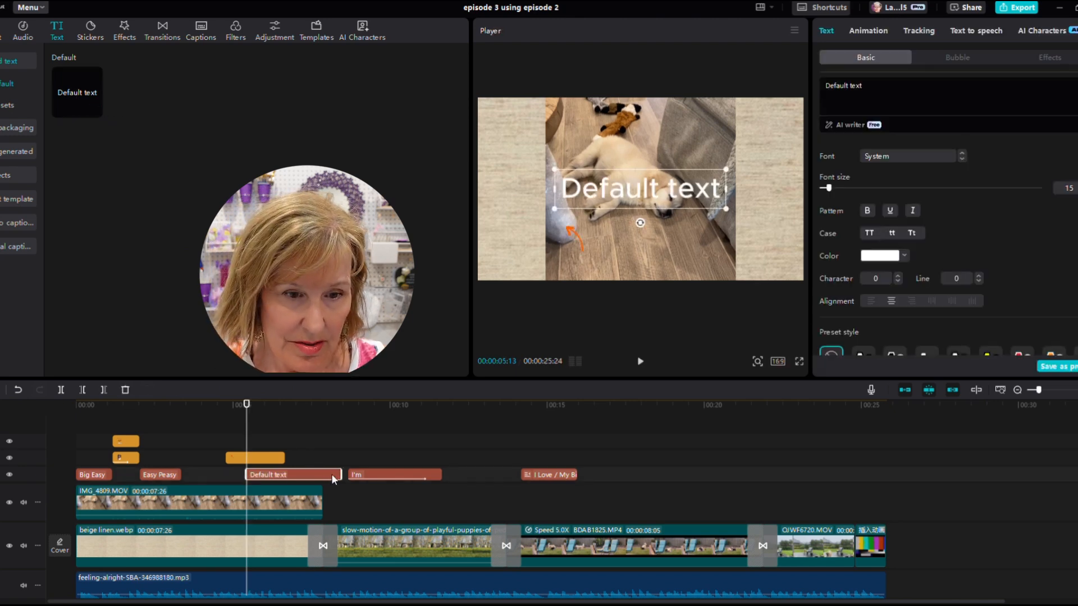
- Shorten the new text clip and replace its text with 'Bubble Wrap'
drag(341, 474, 284, 466)
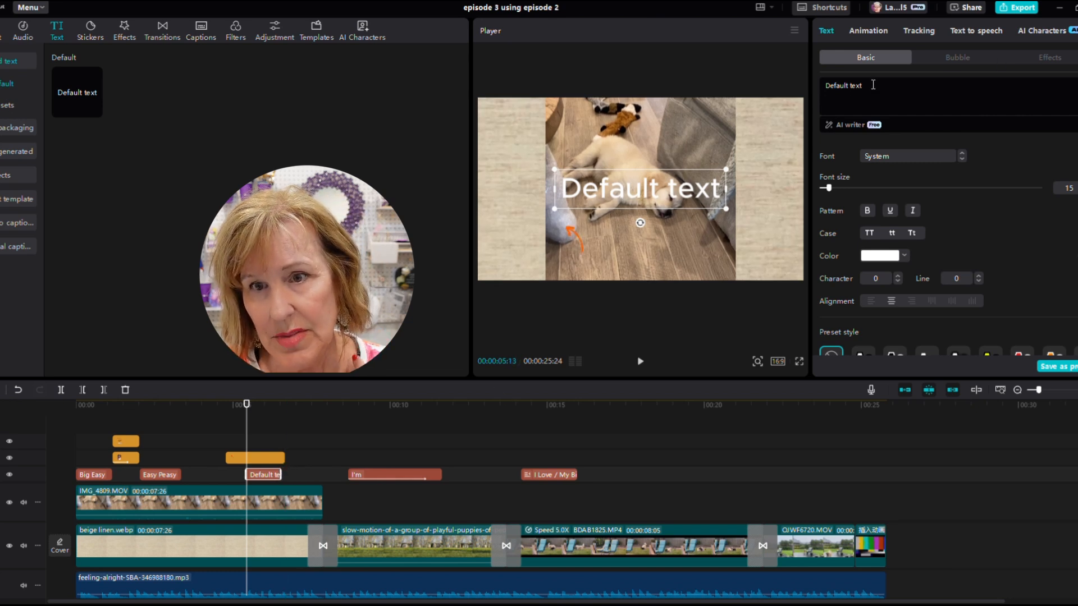
drag(867, 86, 789, 86)
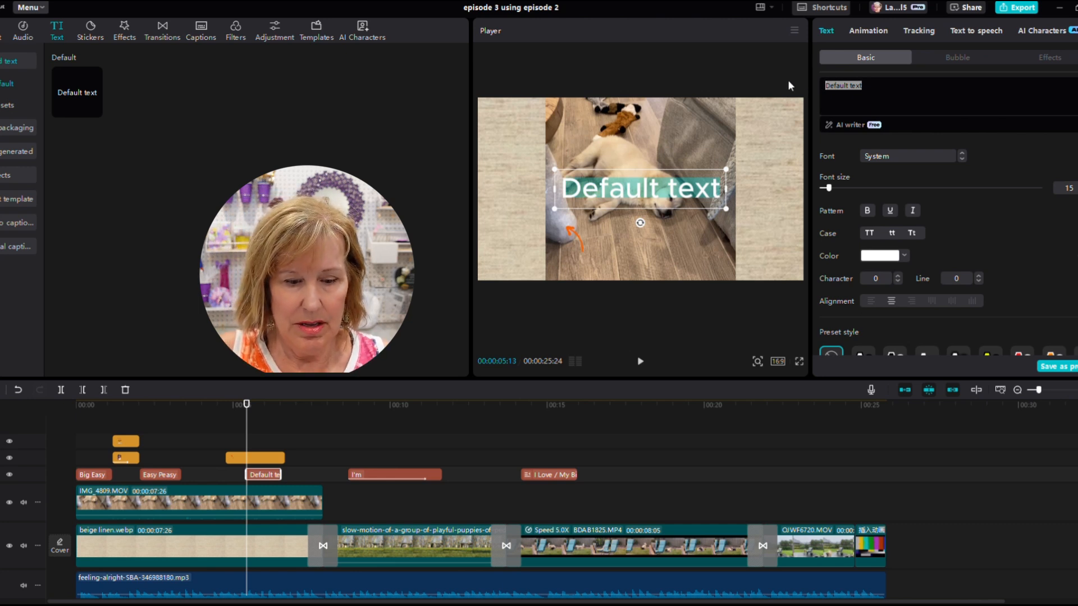
text(Bubble)
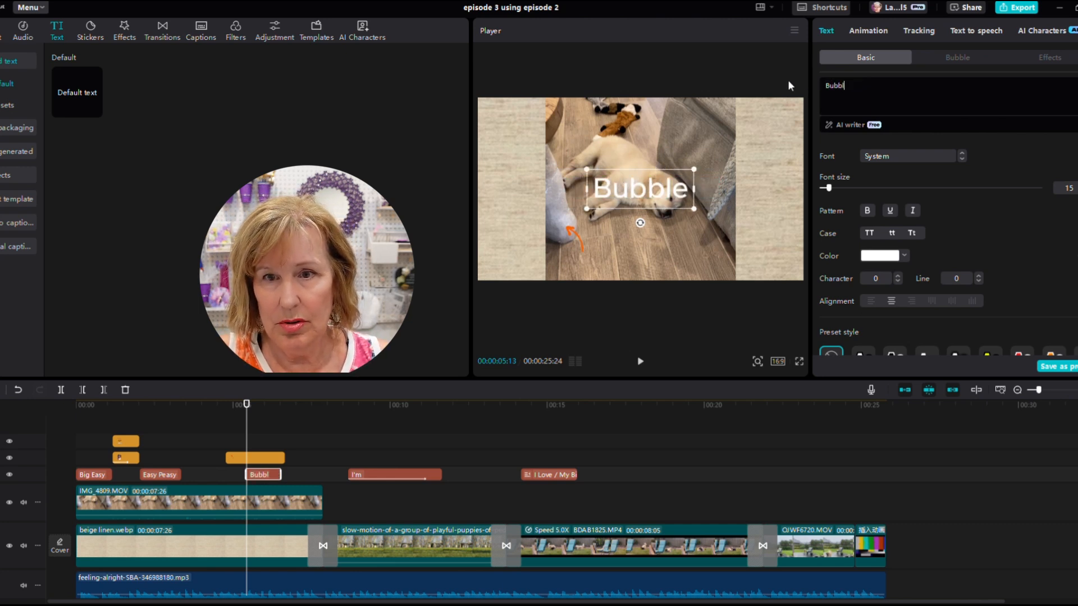
text( Wrap)
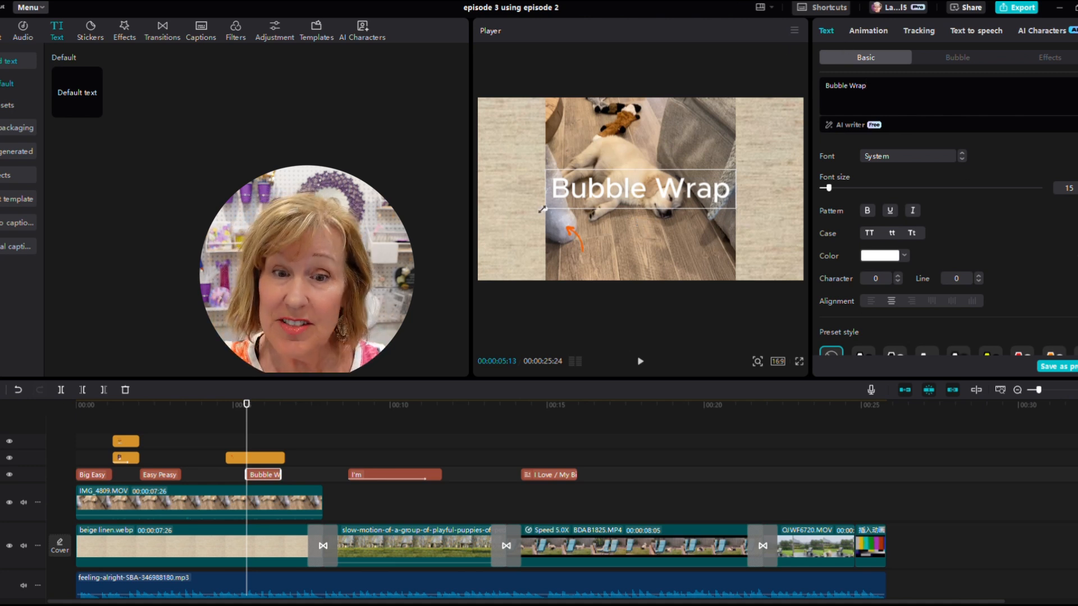
- Move the 'Bubble Wrap' text to the bottom centre of the frame
drag(545, 209, 608, 261)
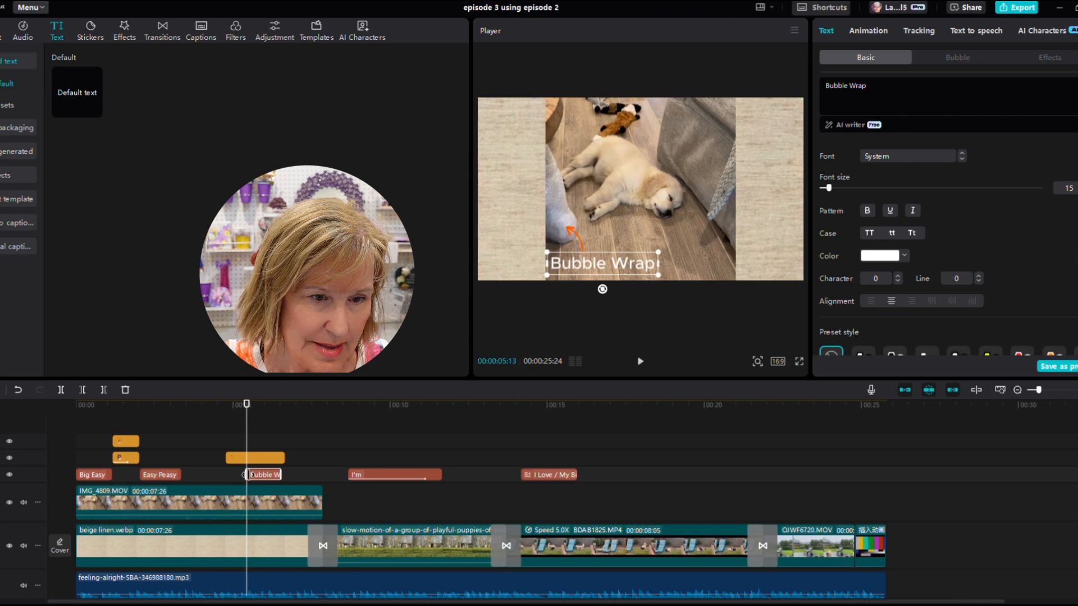
- Play back the section around the 'Bubble Wrap' text and arrow sticker to review their timing
drag(252, 471, 196, 441)
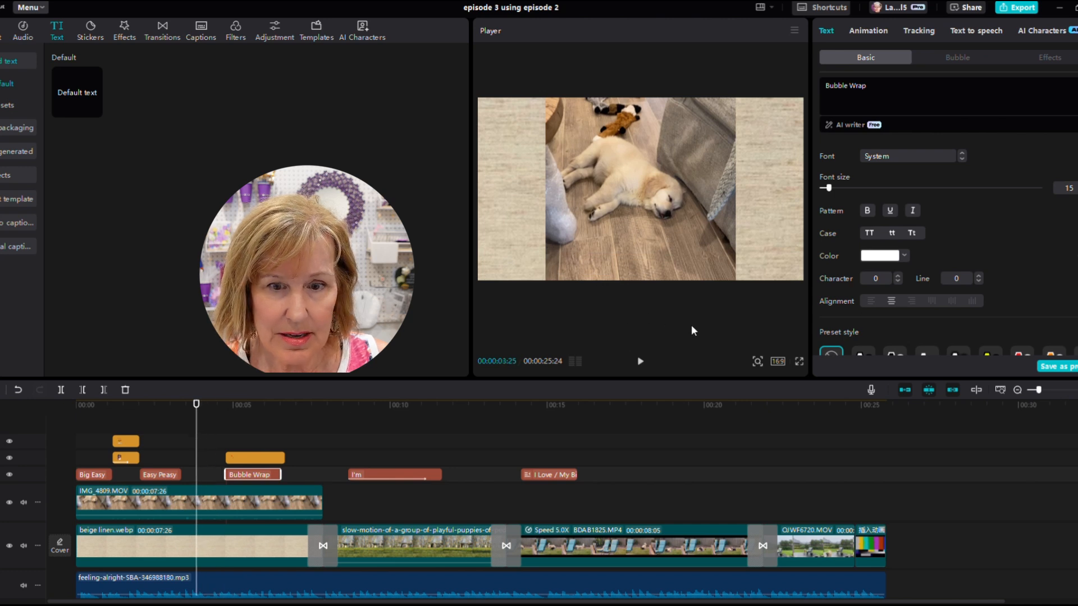
click(640, 362)
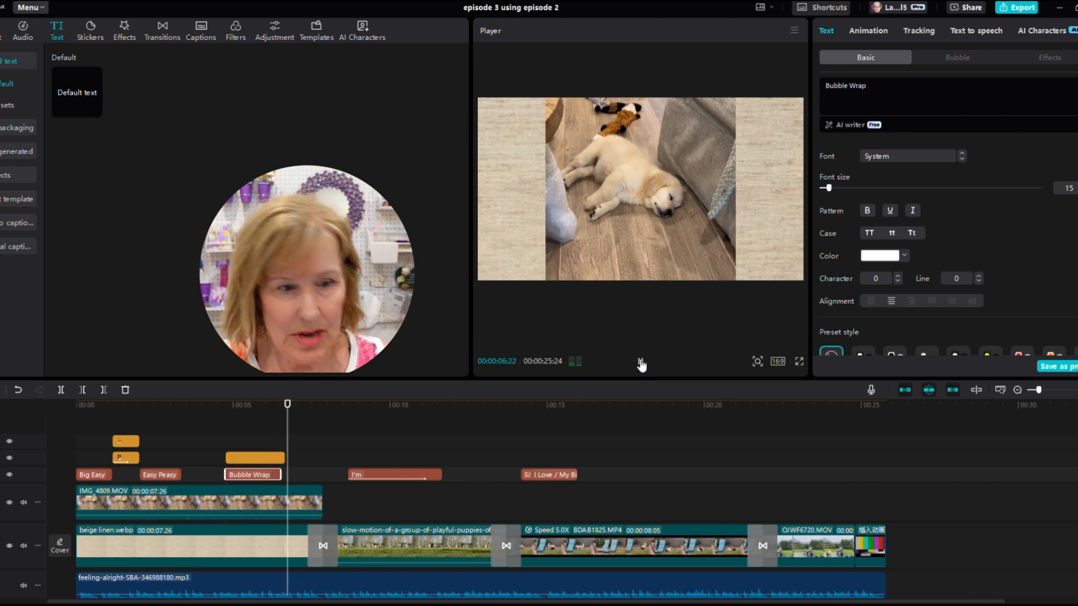
click(641, 366)
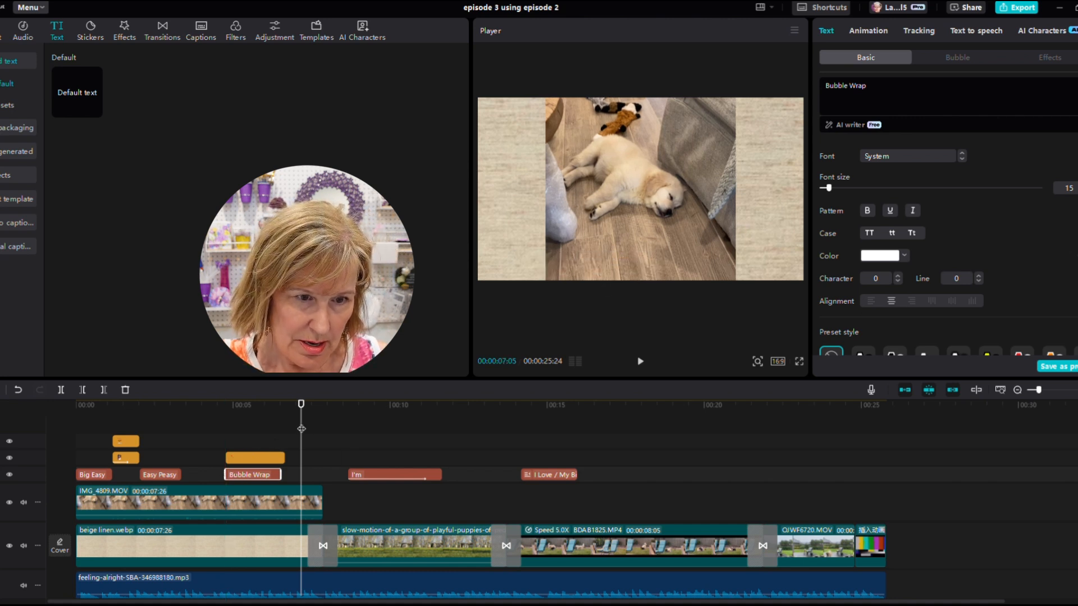
click(271, 420)
drag(251, 422, 226, 433)
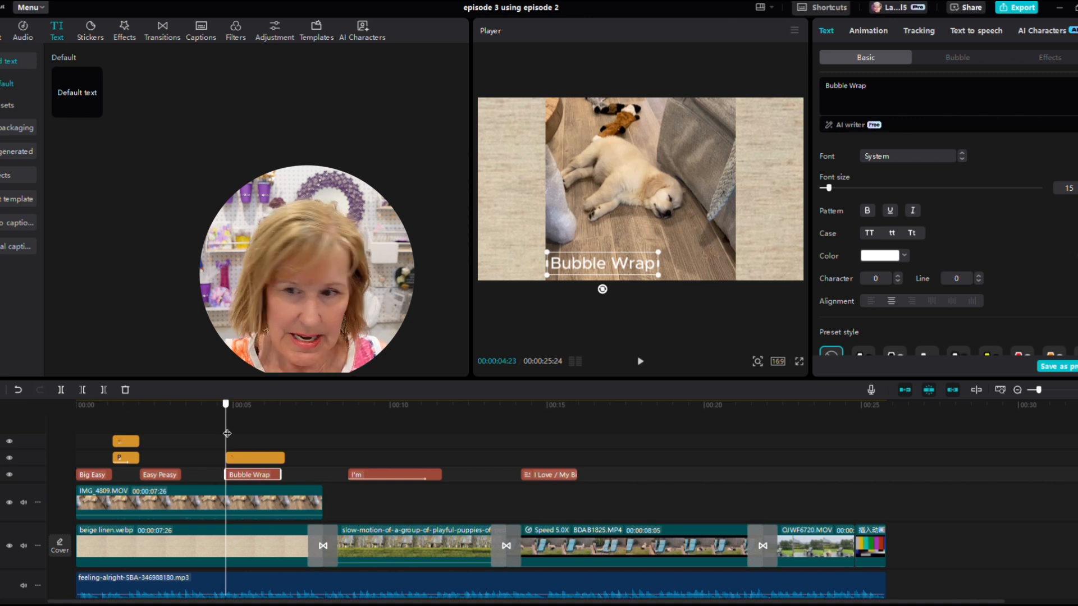
drag(227, 434, 242, 433)
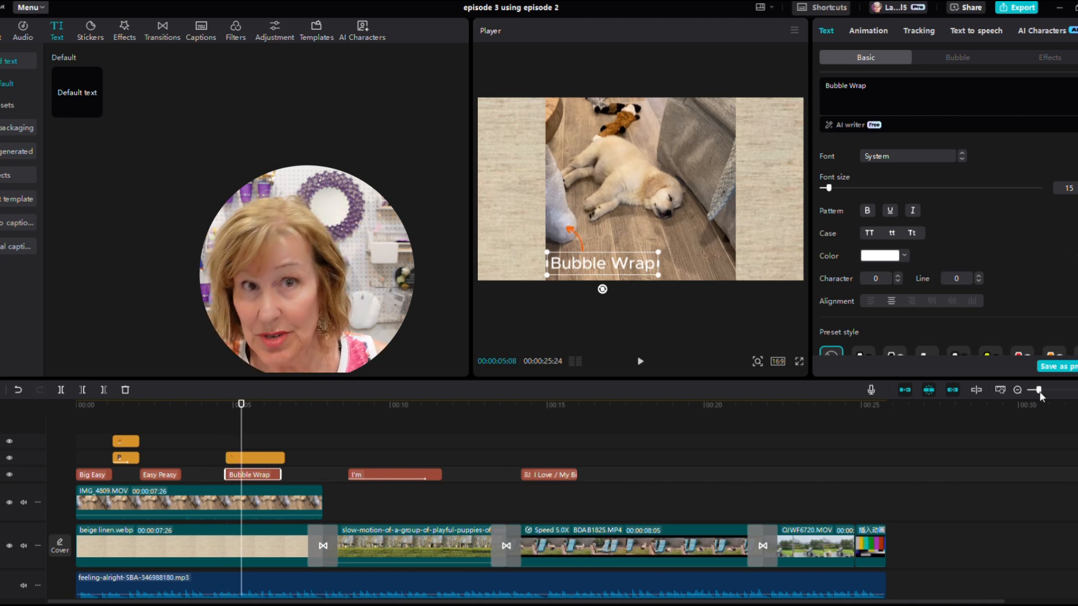
drag(1038, 391, 1049, 391)
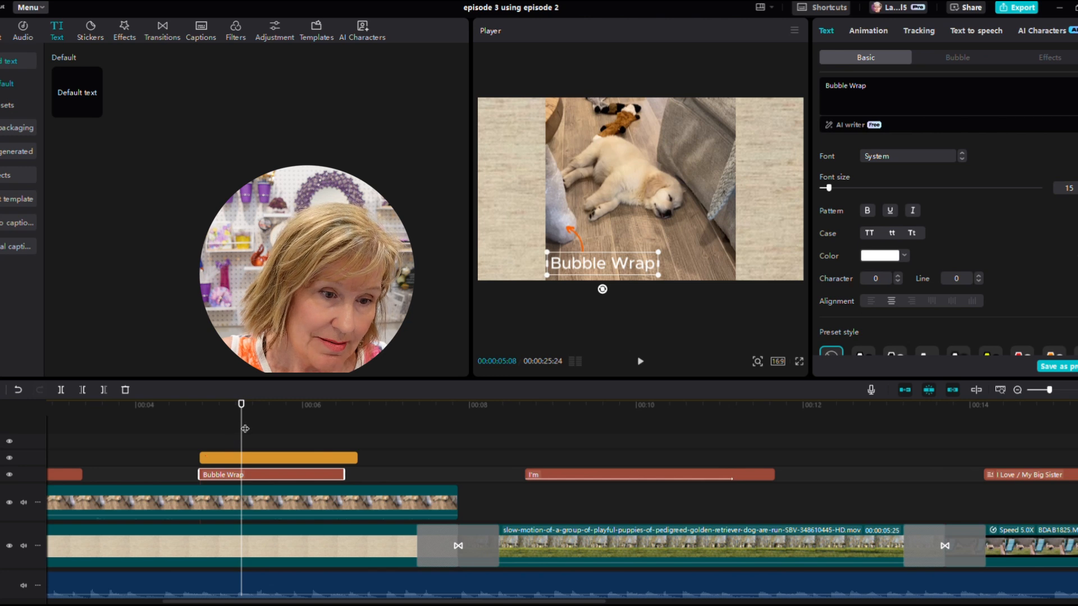
drag(241, 430, 214, 447)
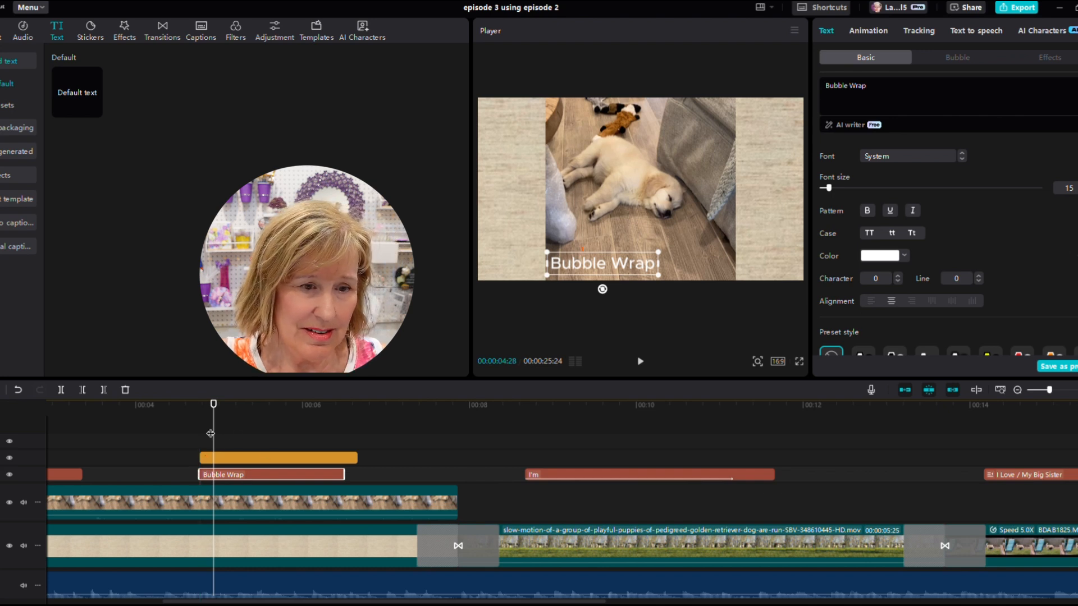
drag(214, 435, 200, 435)
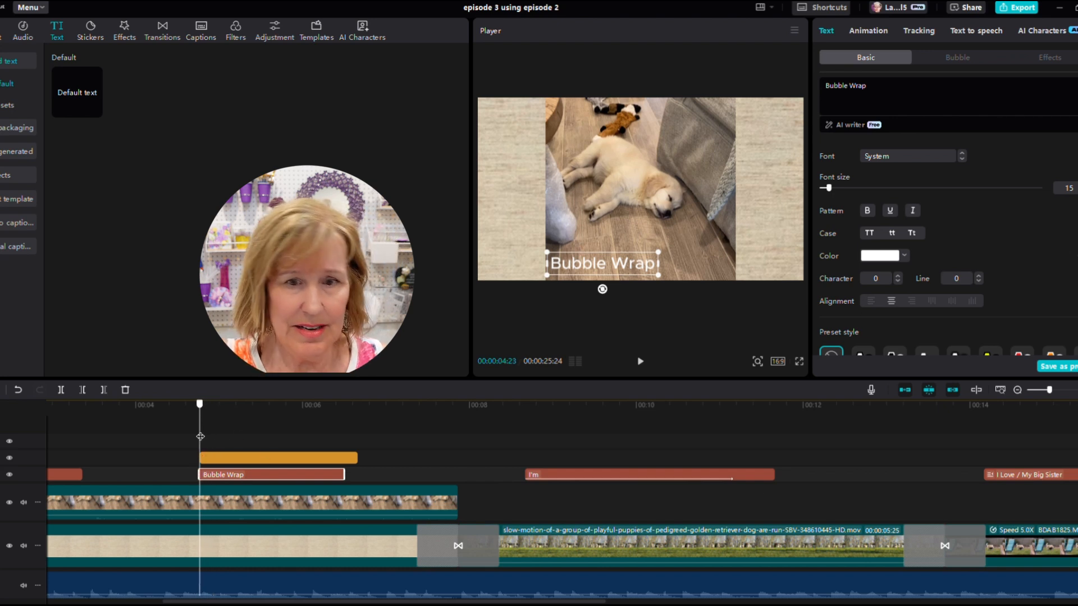
click(640, 364)
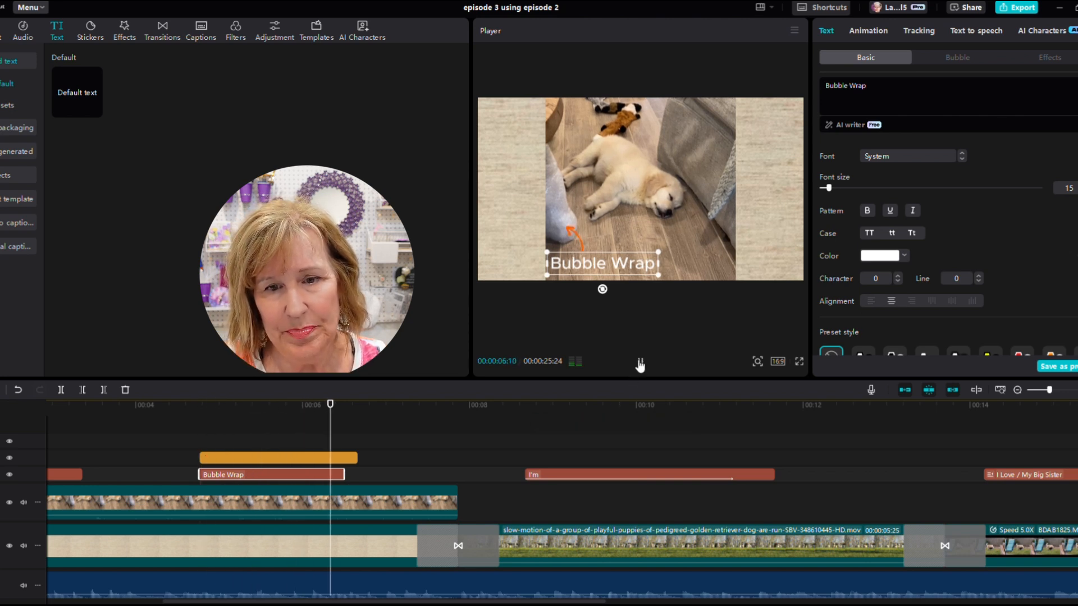
click(640, 364)
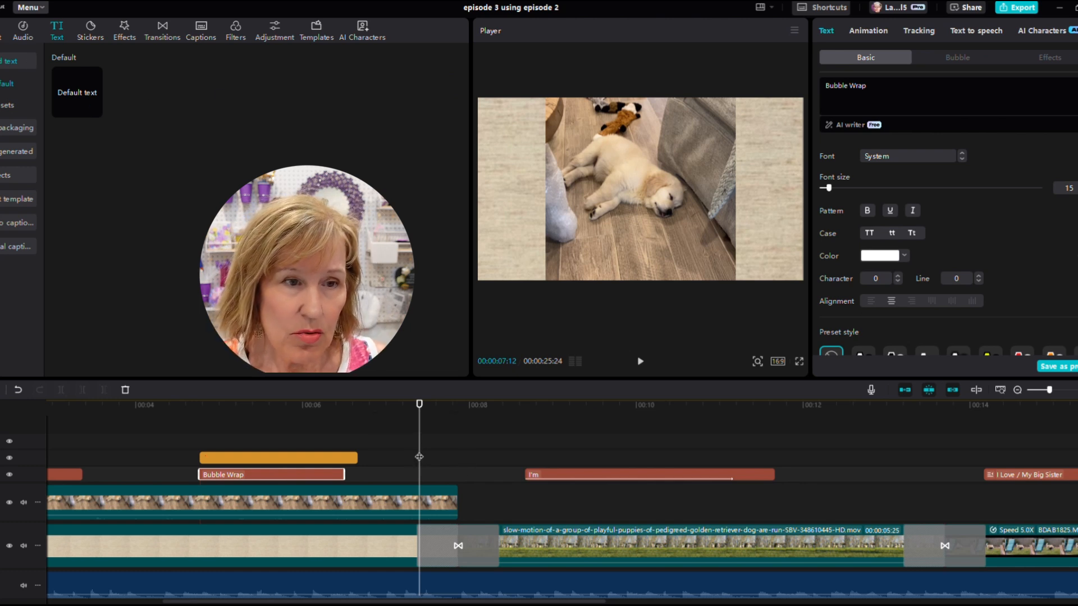
- Add the yellow burst sticker from the Mood category around 12 seconds and move its clip to start about 10.5 seconds
drag(419, 457, 815, 498)
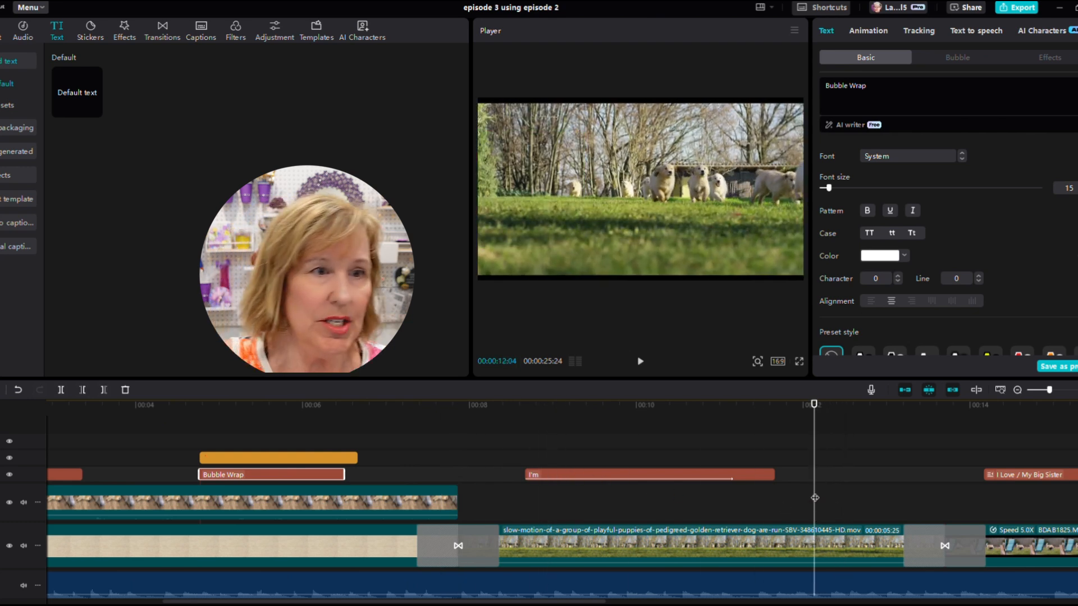
click(89, 28)
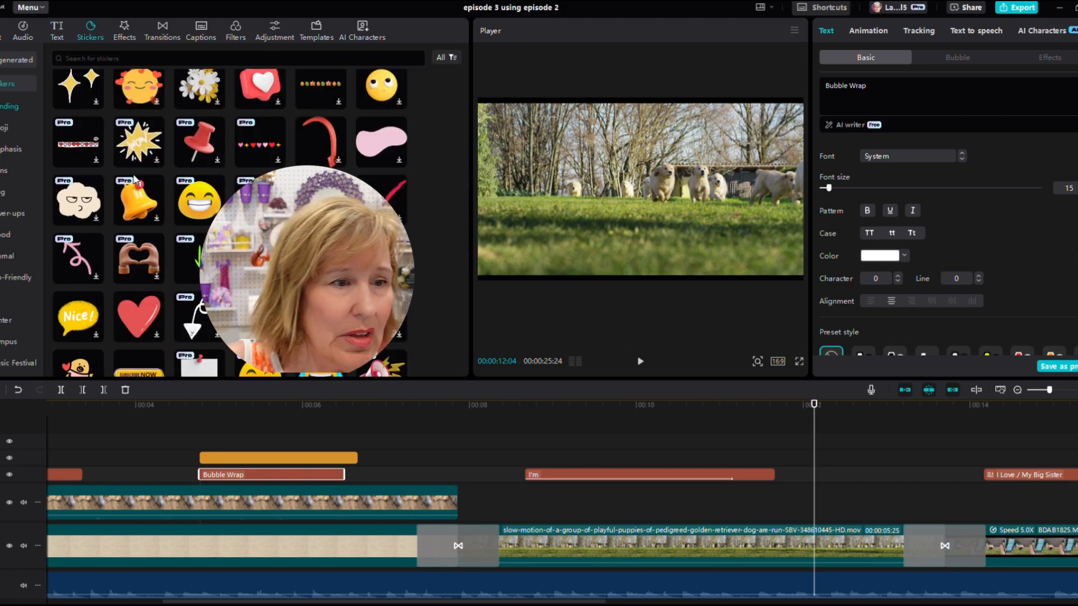
scroll(140, 216, down, 2)
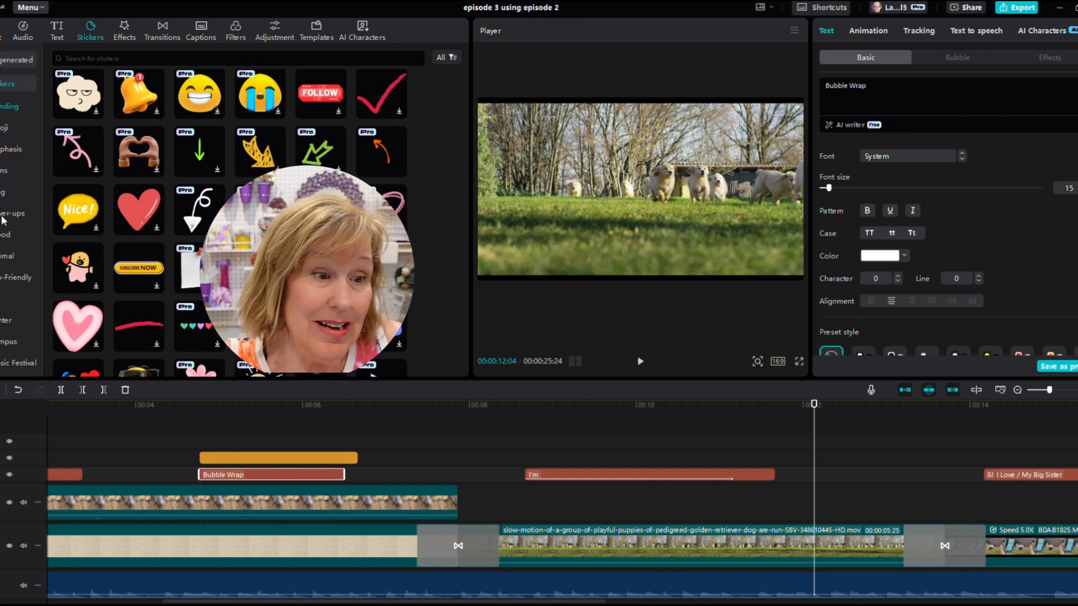
click(2, 235)
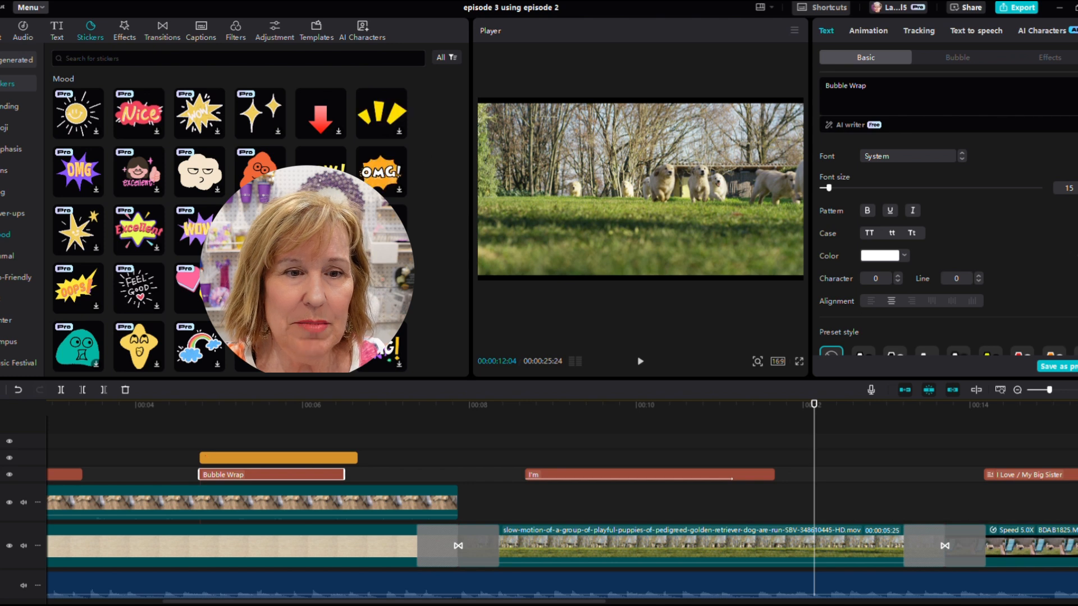
click(402, 133)
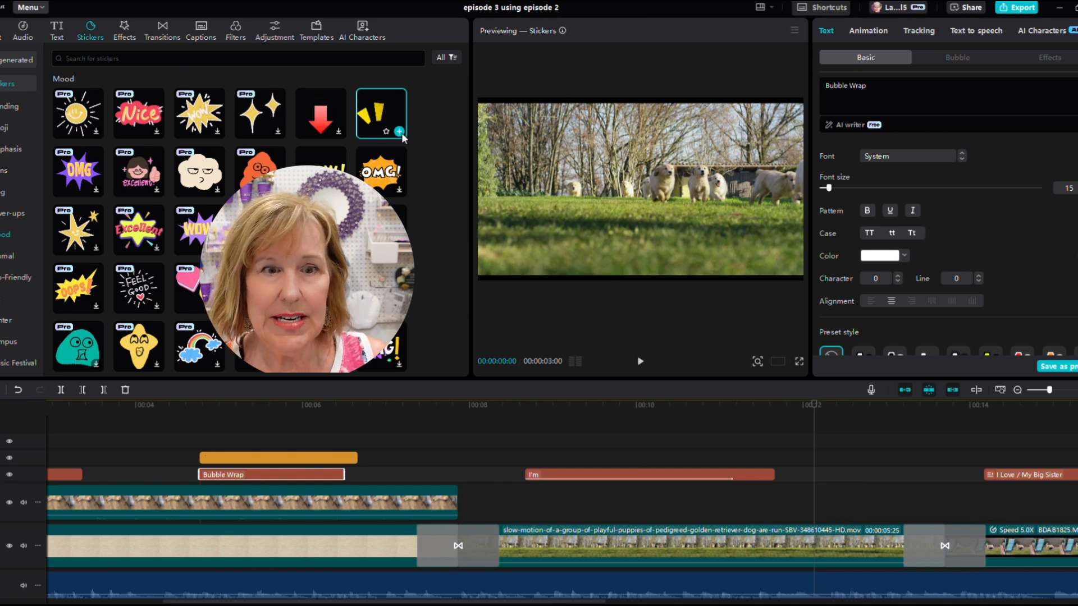
click(399, 131)
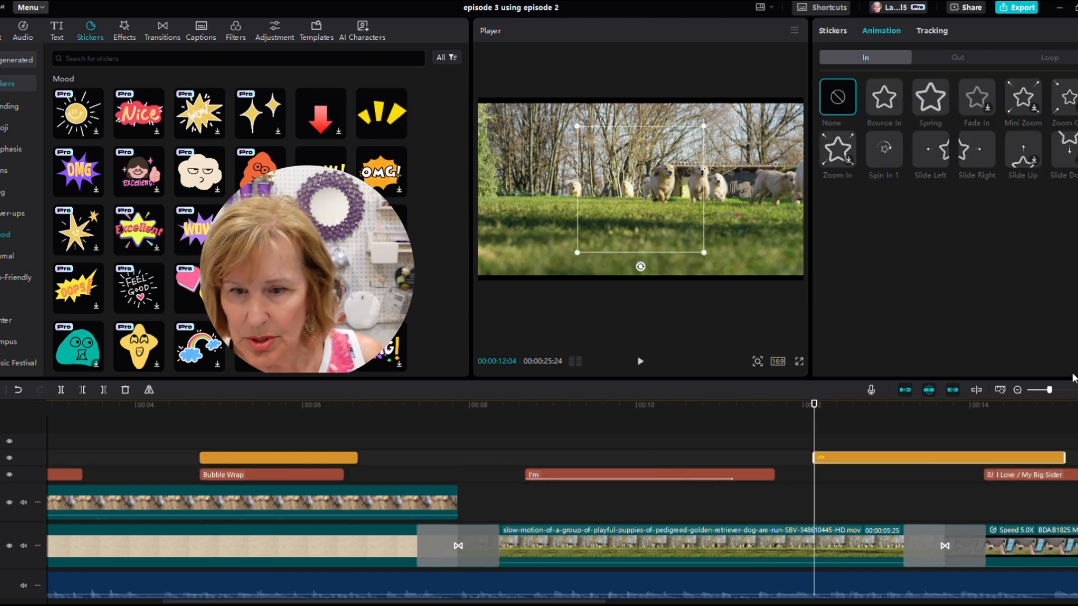
drag(898, 462, 801, 465)
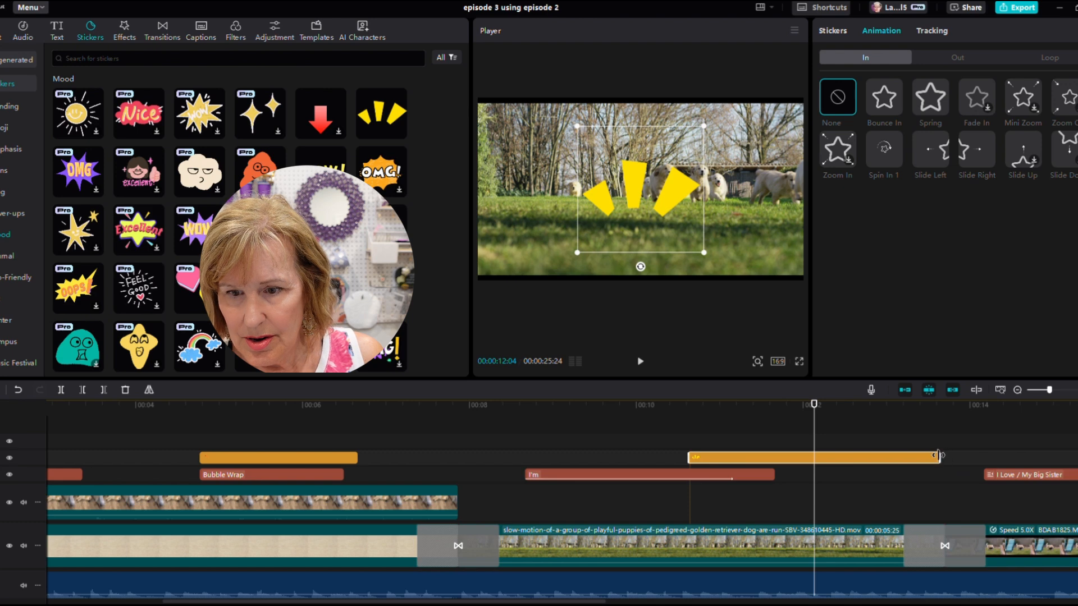
- Shorten the yellow burst sticker clip to end about 12.8 seconds and shrink the sticker to sit above the dogs
drag(939, 456, 881, 457)
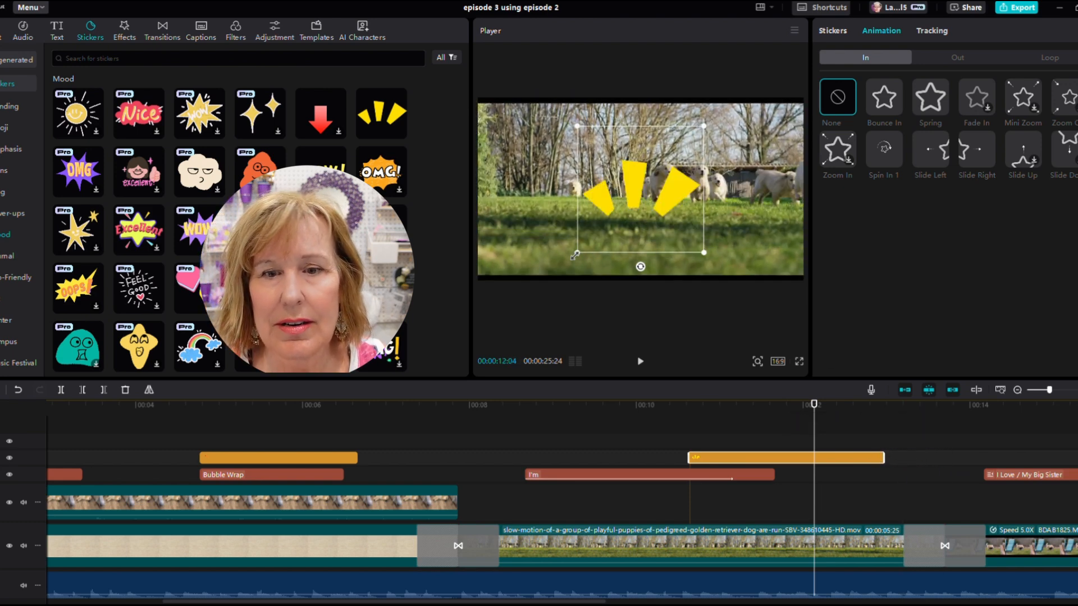
drag(575, 255, 716, 157)
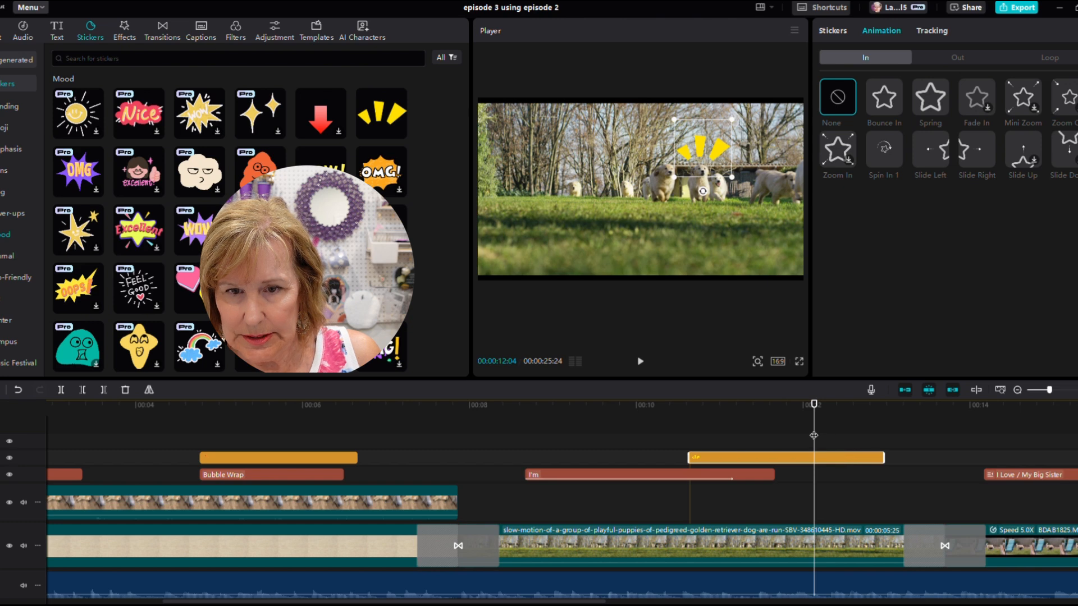
- Add the 'Nice!' speech-bubble sticker at about 11.3 seconds and shrink it into the frame's upper-right corner
drag(813, 435, 742, 463)
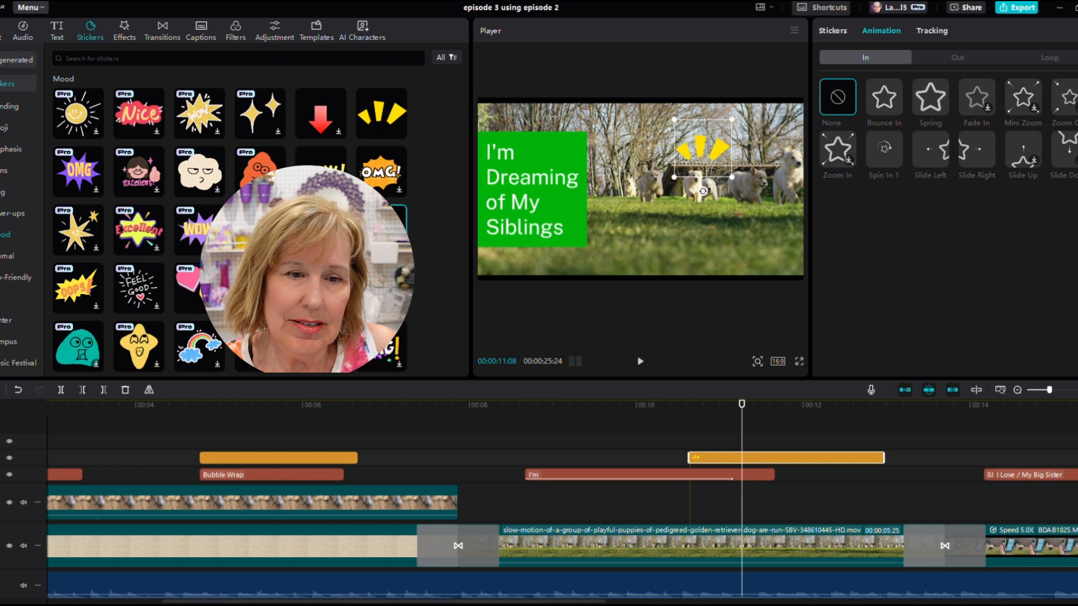
click(399, 247)
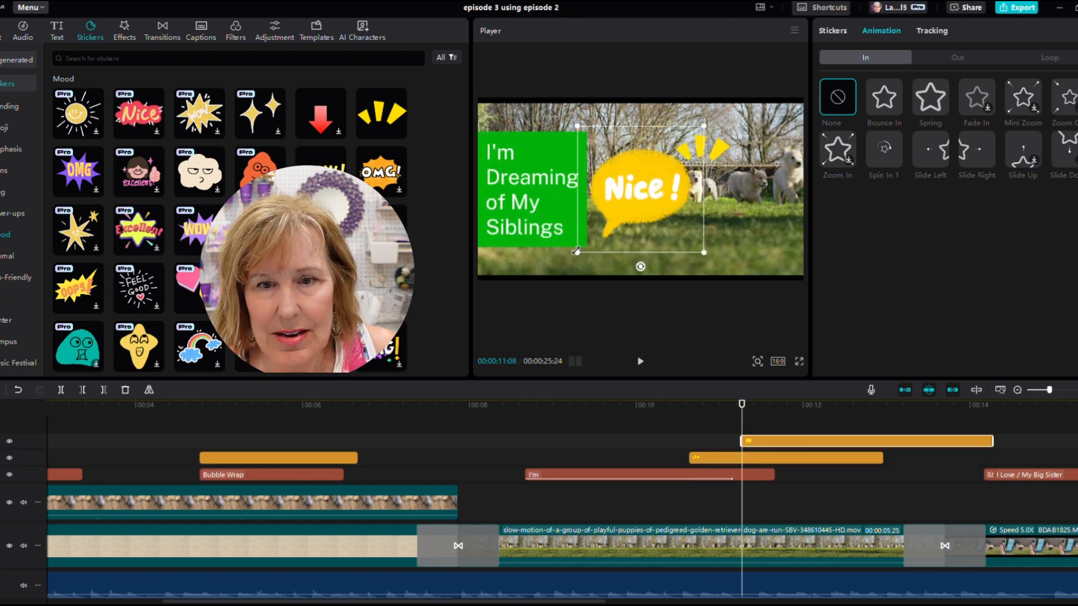
drag(576, 251, 779, 136)
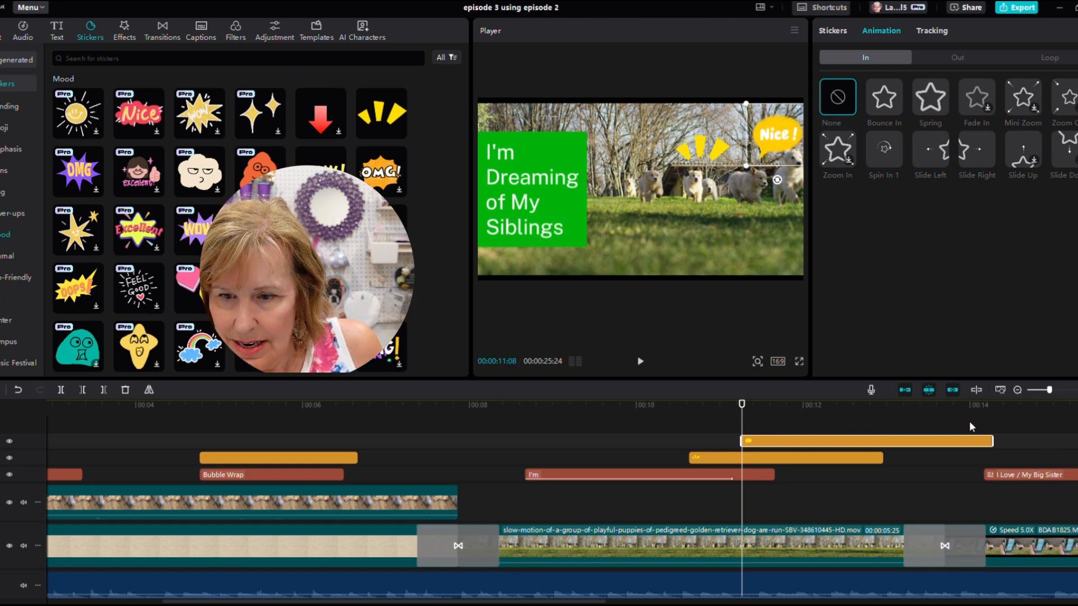
- Trim the 'Nice!' sticker clip and extend the 'I'm Dreaming of My Siblings' text clip to end with the stickers near 12.8 seconds
drag(992, 438, 874, 434)
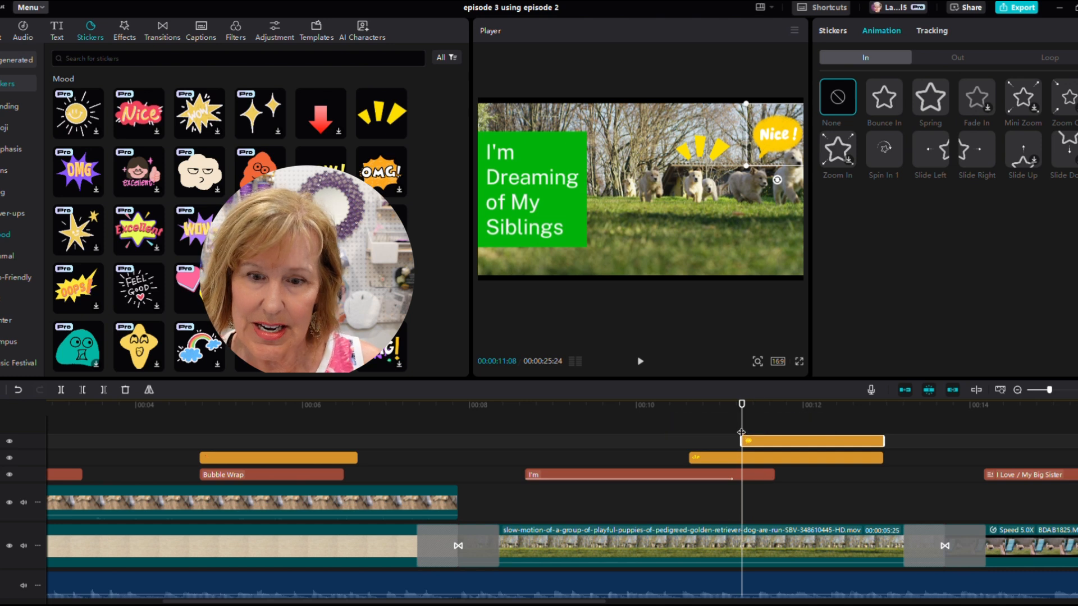
drag(744, 427, 641, 486)
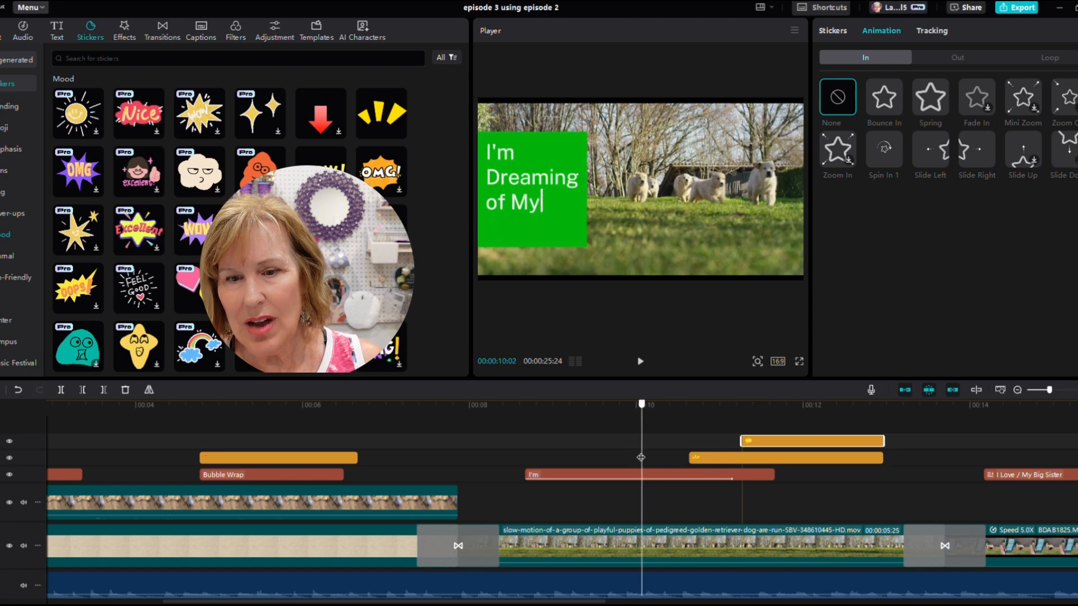
drag(771, 474, 883, 473)
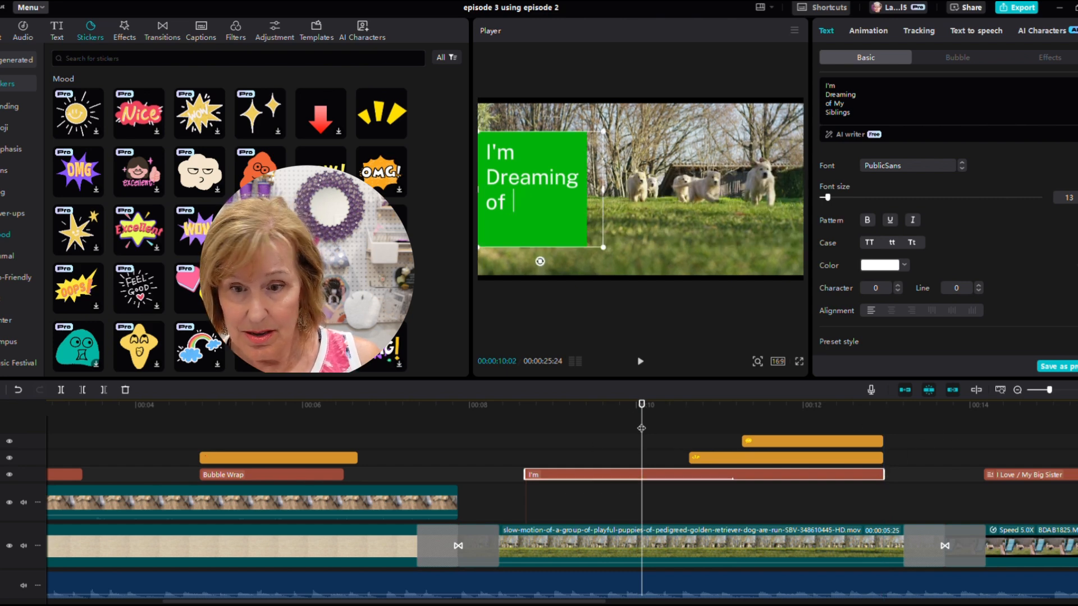
drag(642, 428, 885, 427)
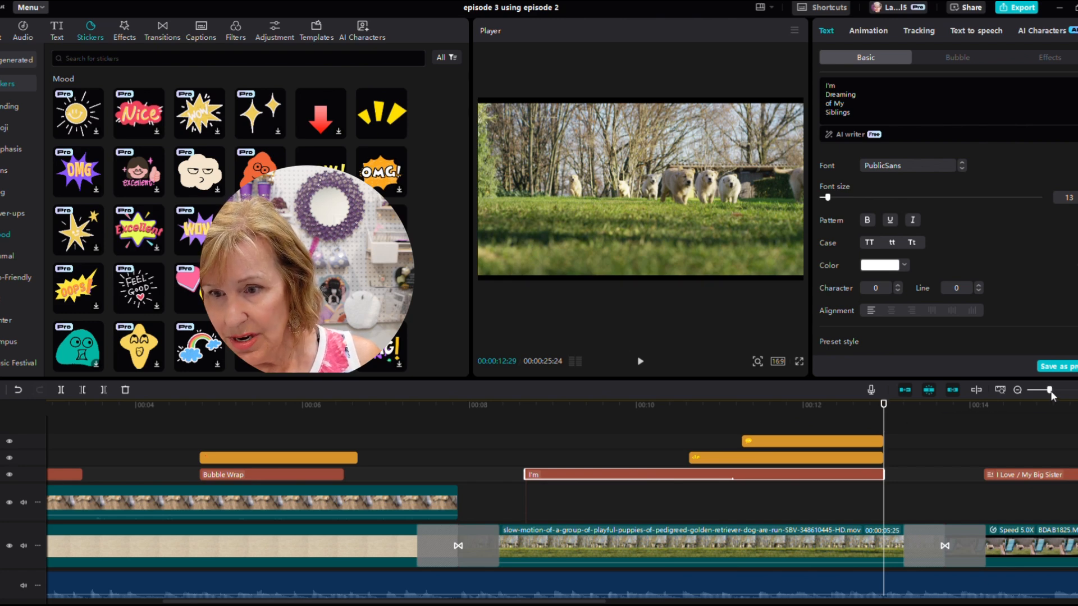
drag(1050, 392, 1060, 390)
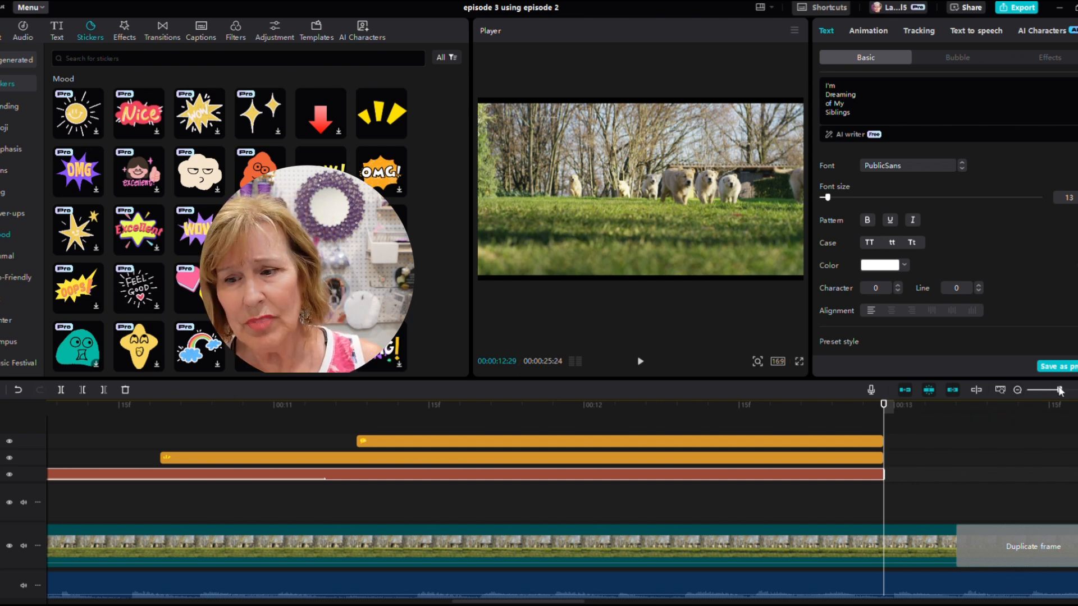
drag(1060, 391, 1036, 390)
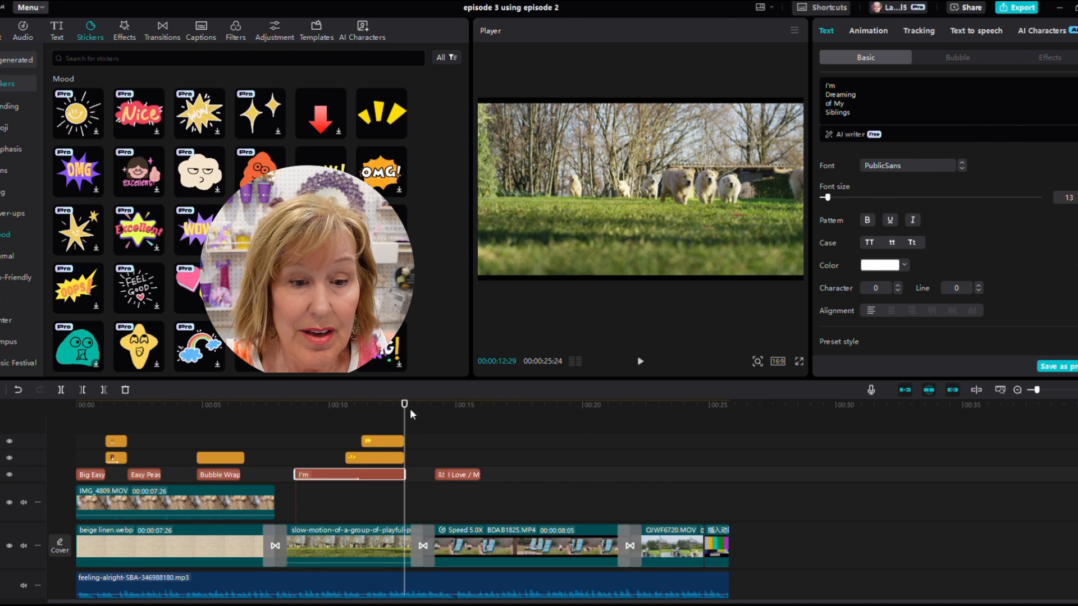
- Search the audio library for 'puppy playtime 3' sounds around the 16-second mark
drag(405, 424, 494, 452)
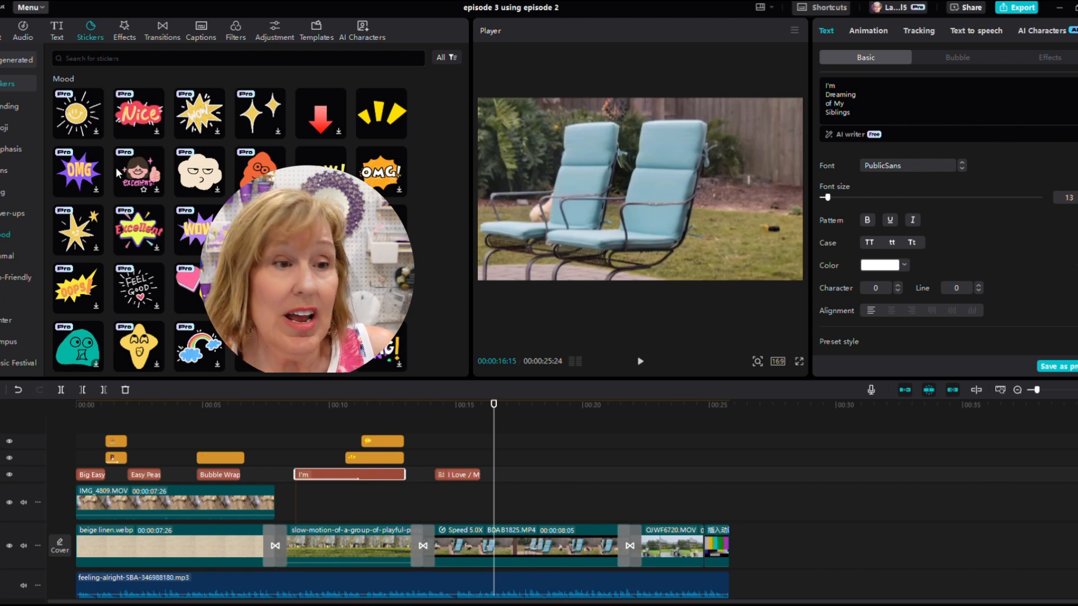
click(125, 32)
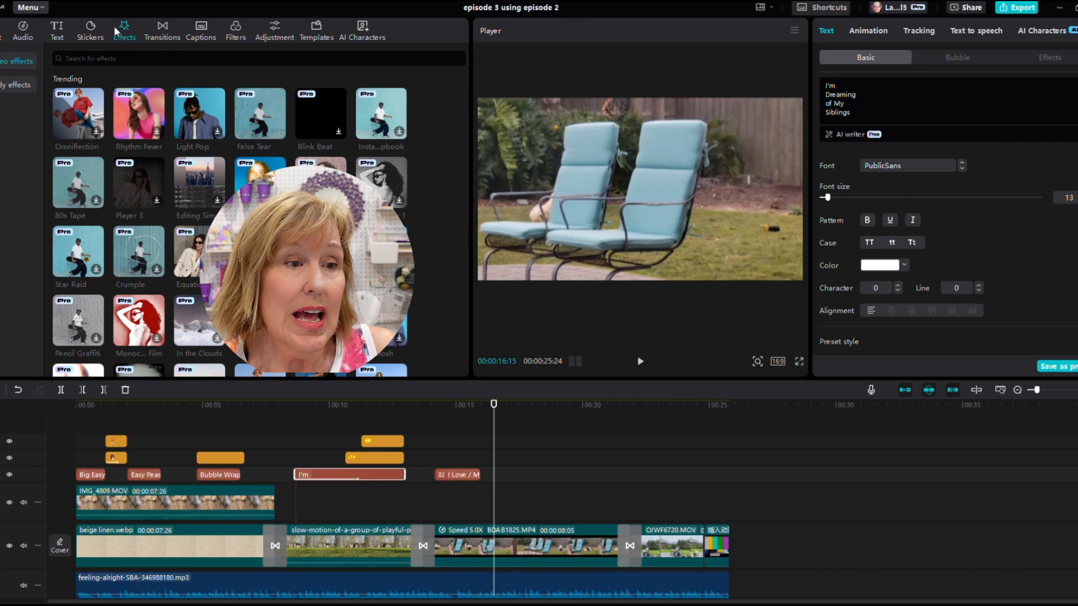
click(20, 33)
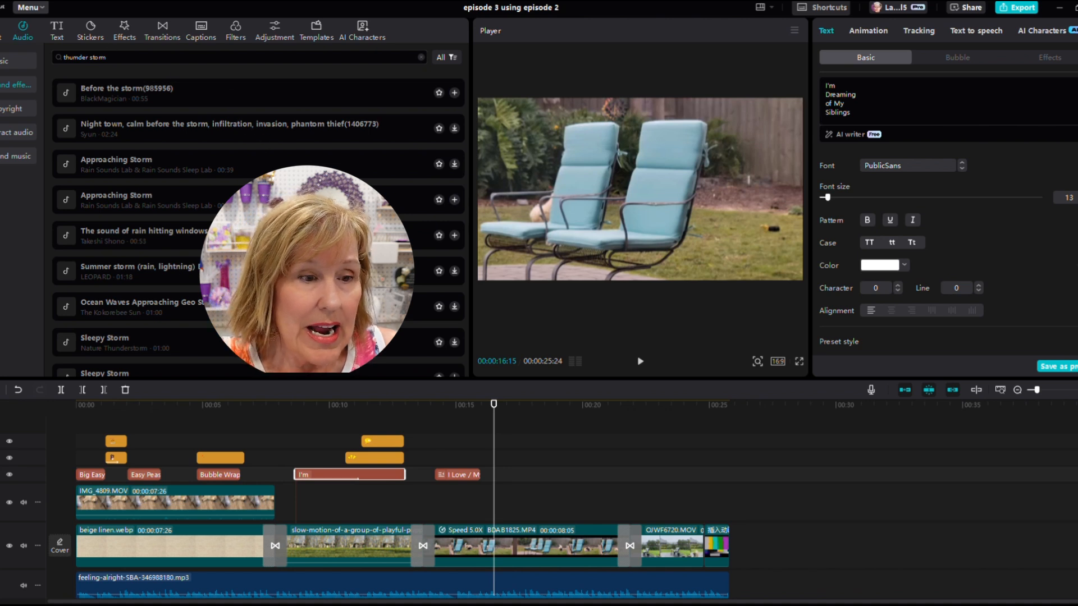
triple_click(116, 58)
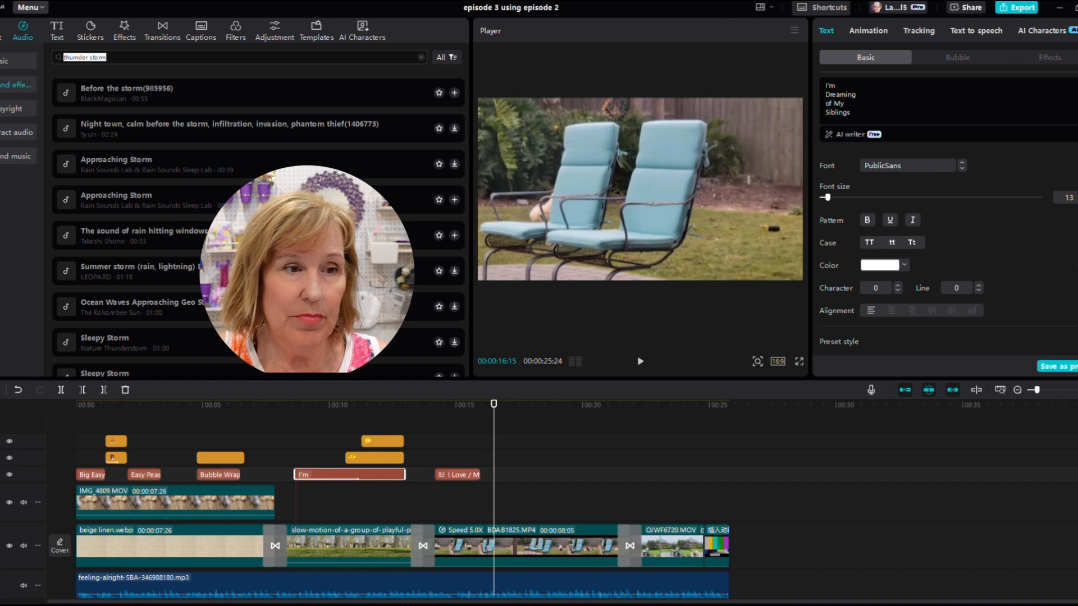
text(puppy)
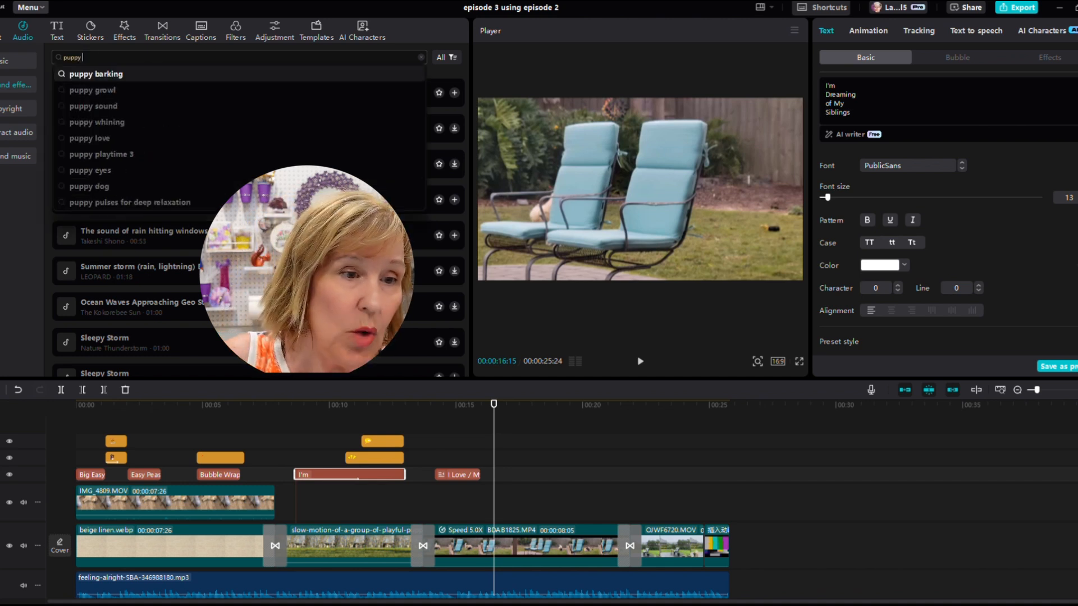
click(131, 154)
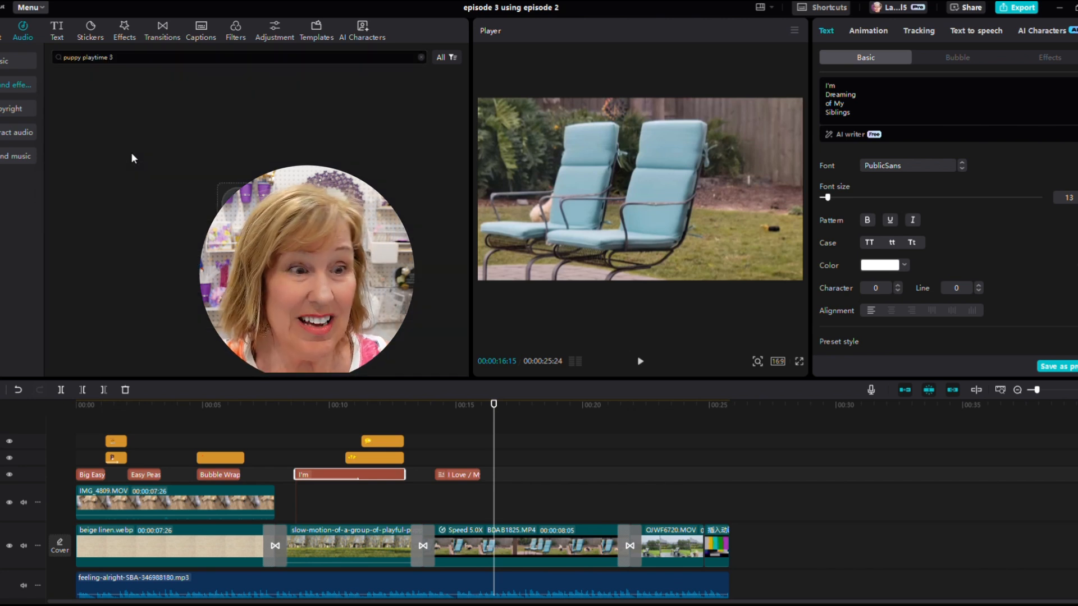
click(109, 56)
key(ctrl+shift+Left)
key(ctrl+shift+Left)
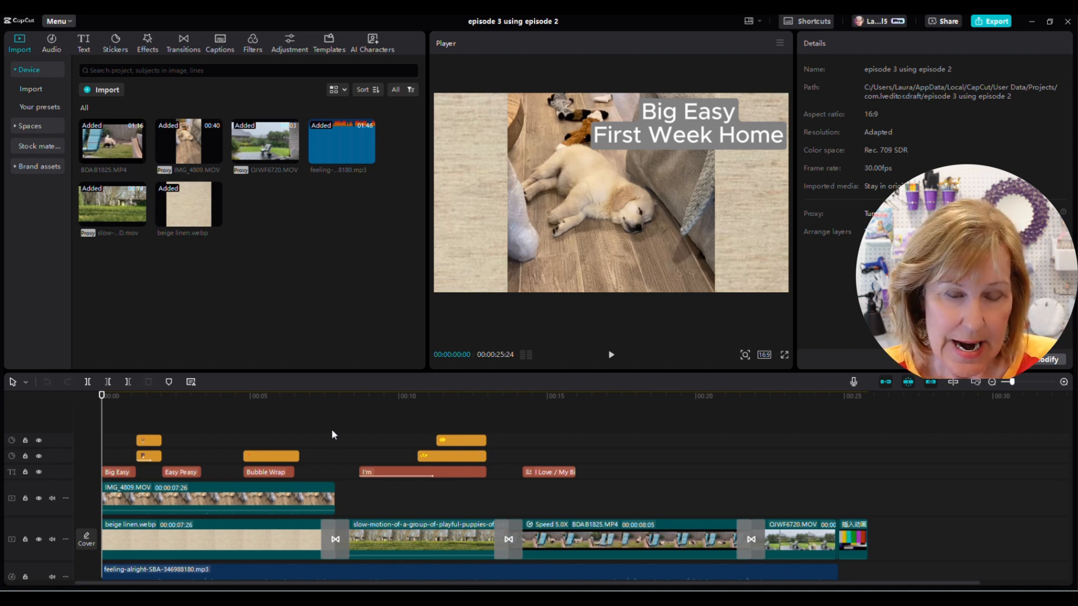
- Add the Doves video effect at about 16 seconds and lengthen it to end near 21.6 seconds
click(148, 43)
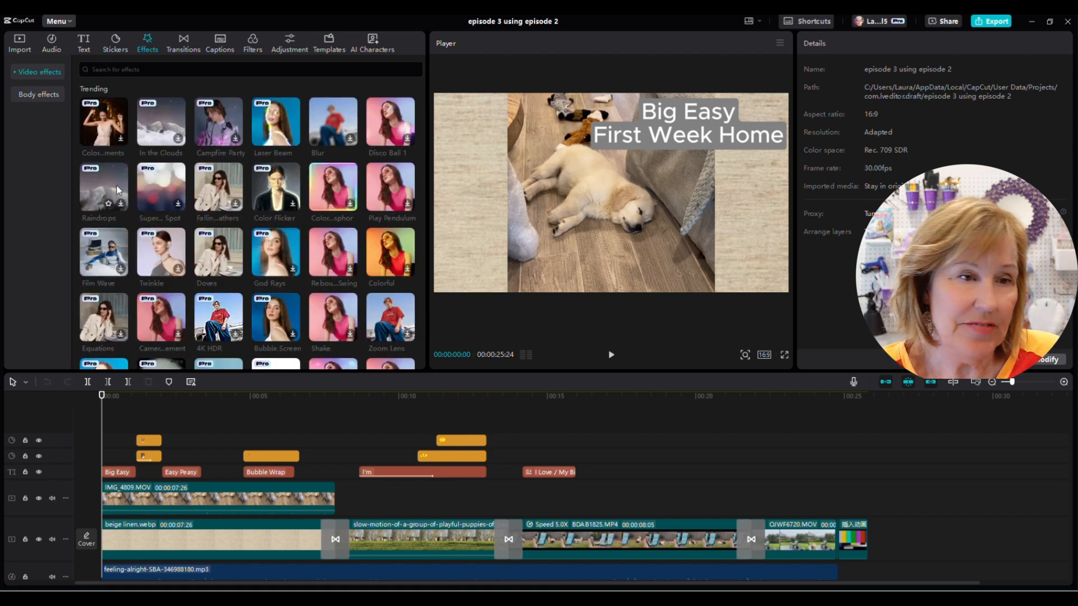
click(18, 73)
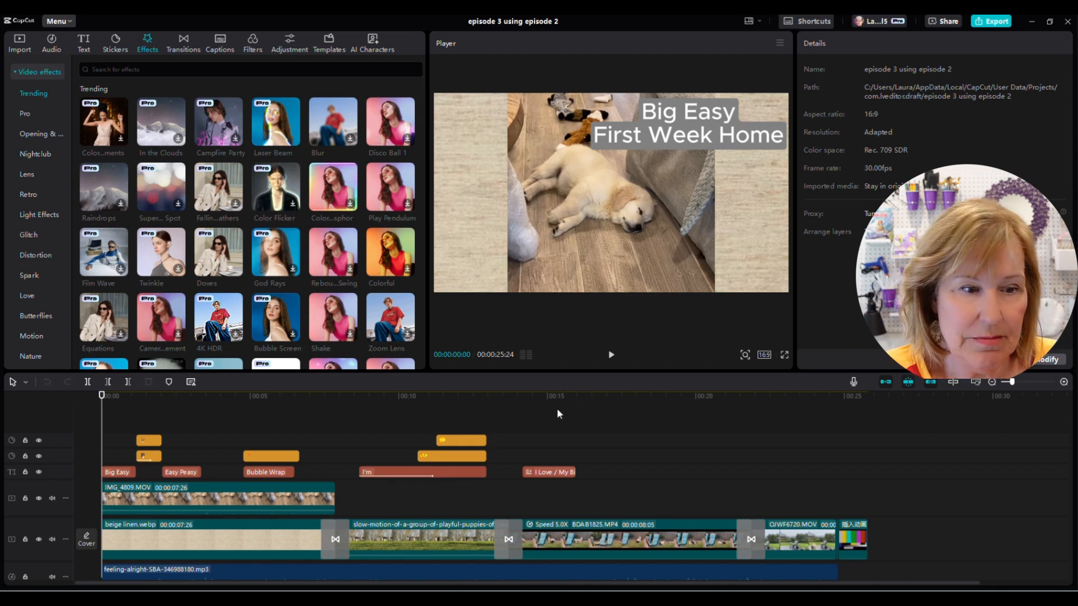
click(598, 420)
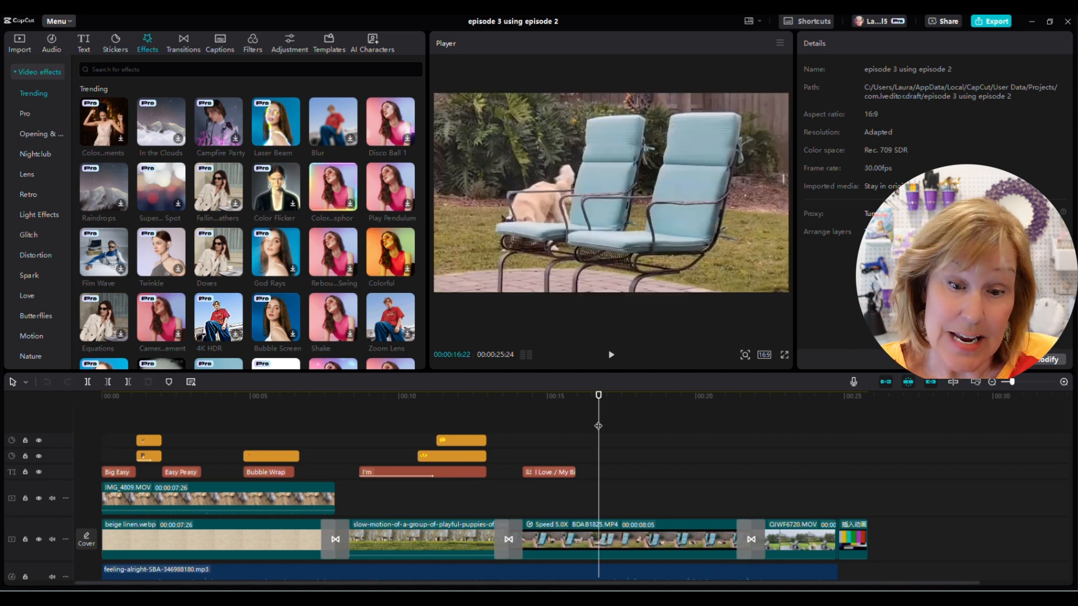
drag(599, 426, 578, 445)
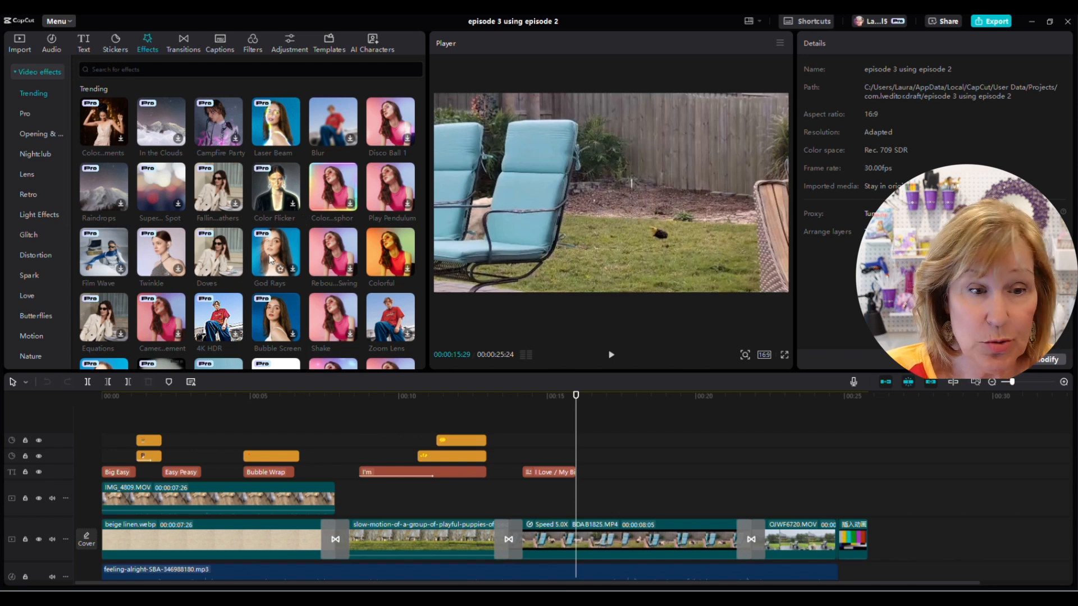
click(236, 270)
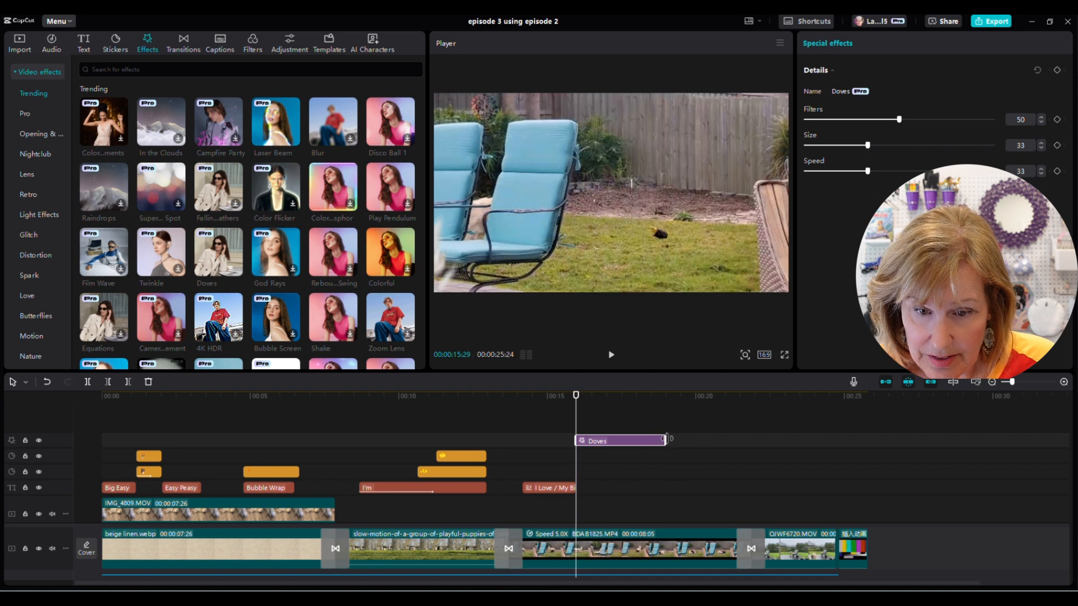
drag(666, 438, 751, 442)
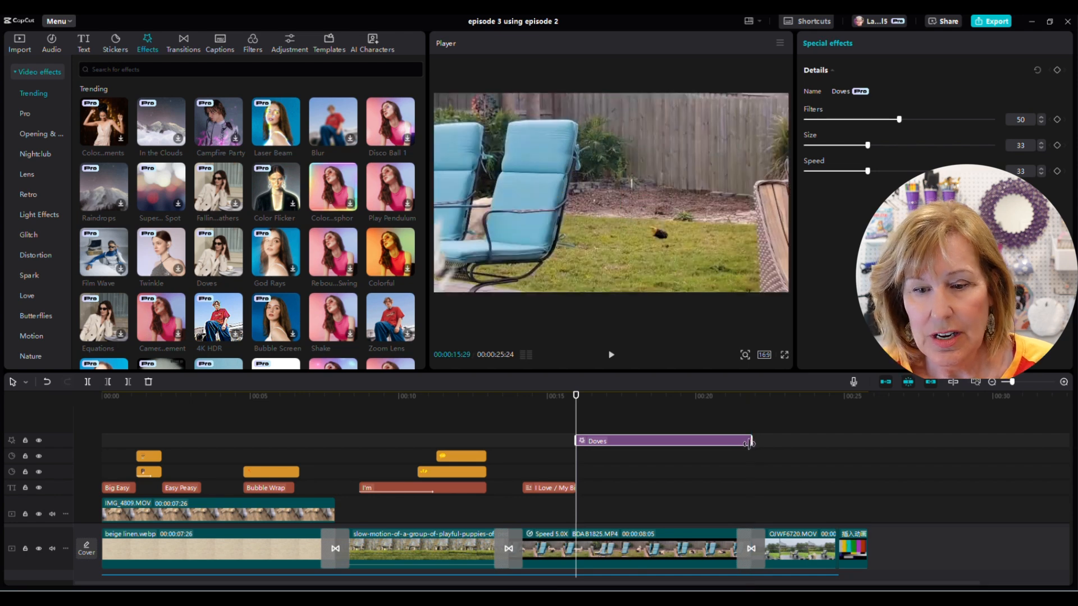
- Play back the timeline section covered by the Doves effect to review it
drag(1014, 384, 1022, 384)
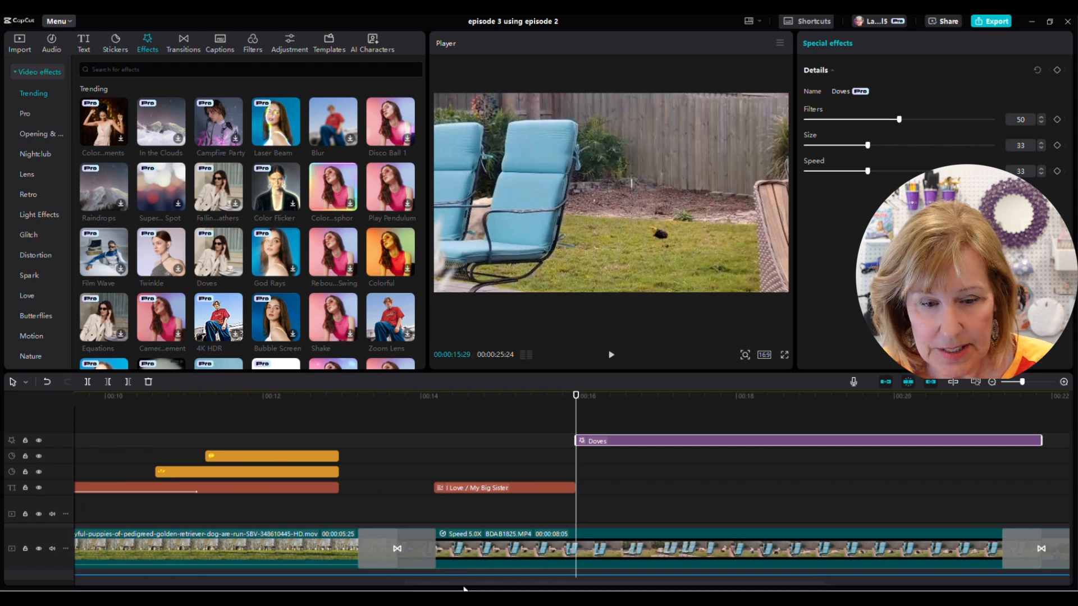
drag(471, 589, 553, 589)
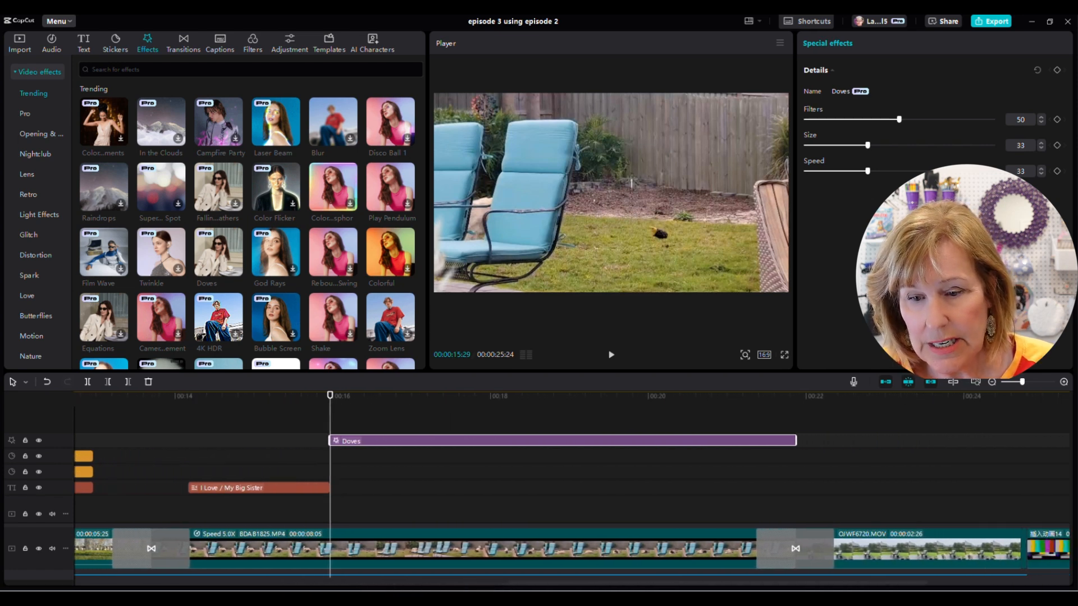
click(793, 409)
click(794, 416)
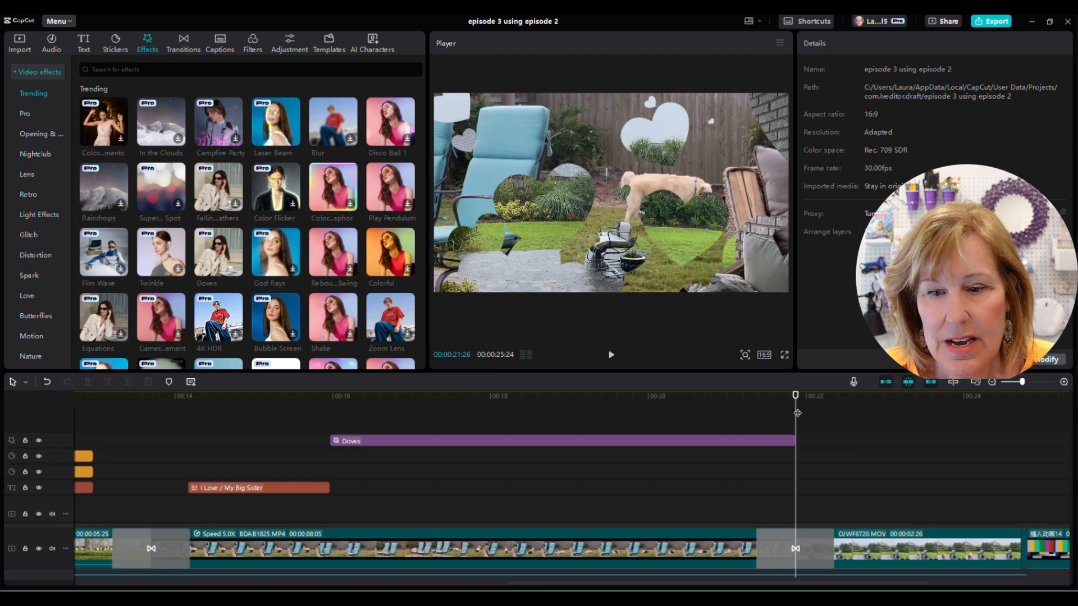
drag(795, 413, 330, 410)
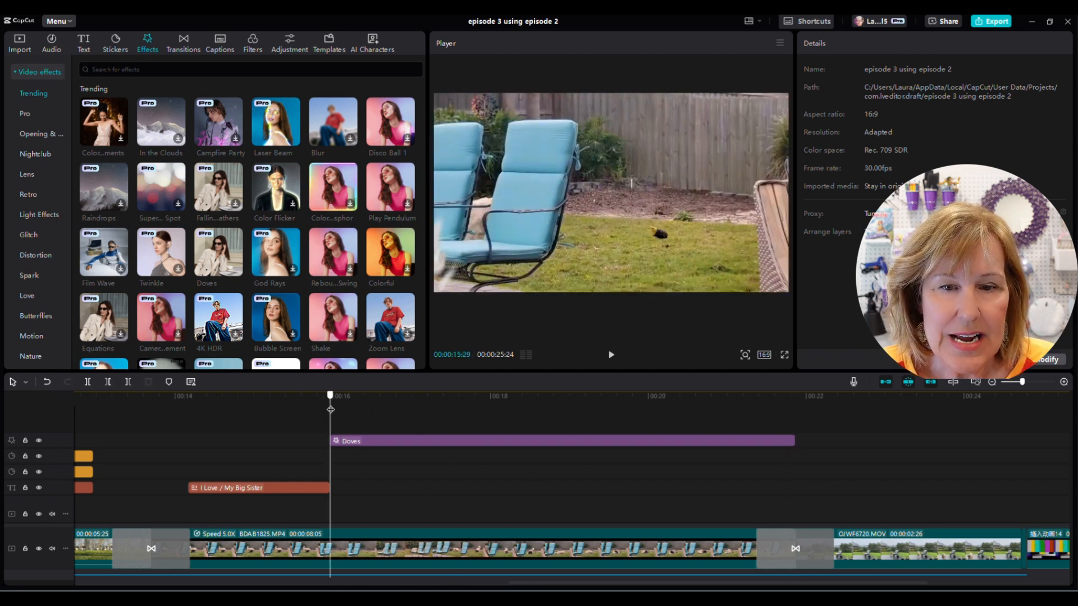
click(611, 357)
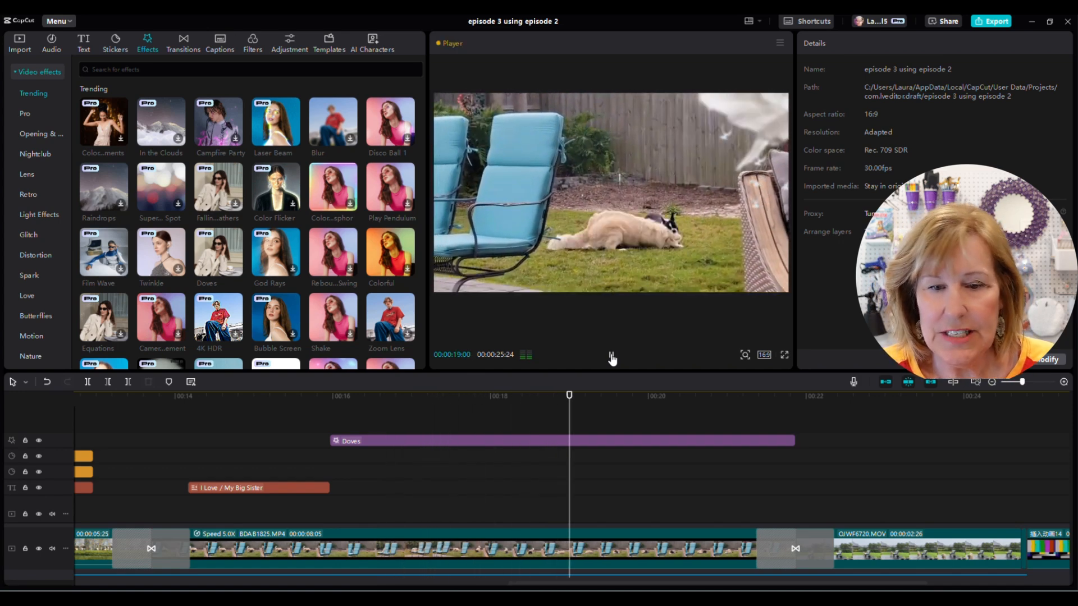
click(611, 356)
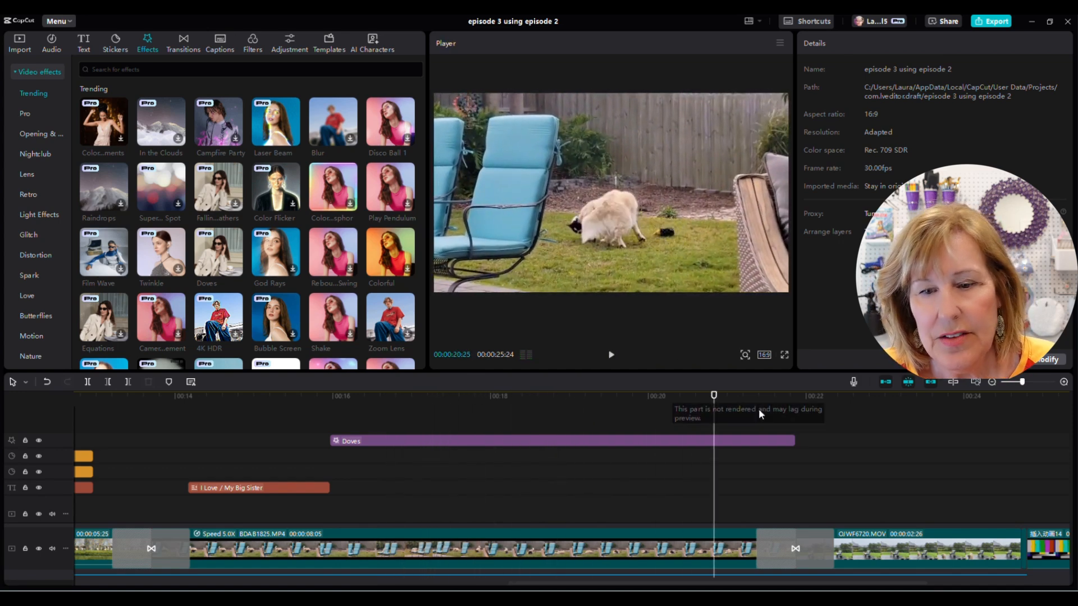
- Shorten the Doves effect clip to end at about 20 seconds
drag(794, 441, 666, 438)
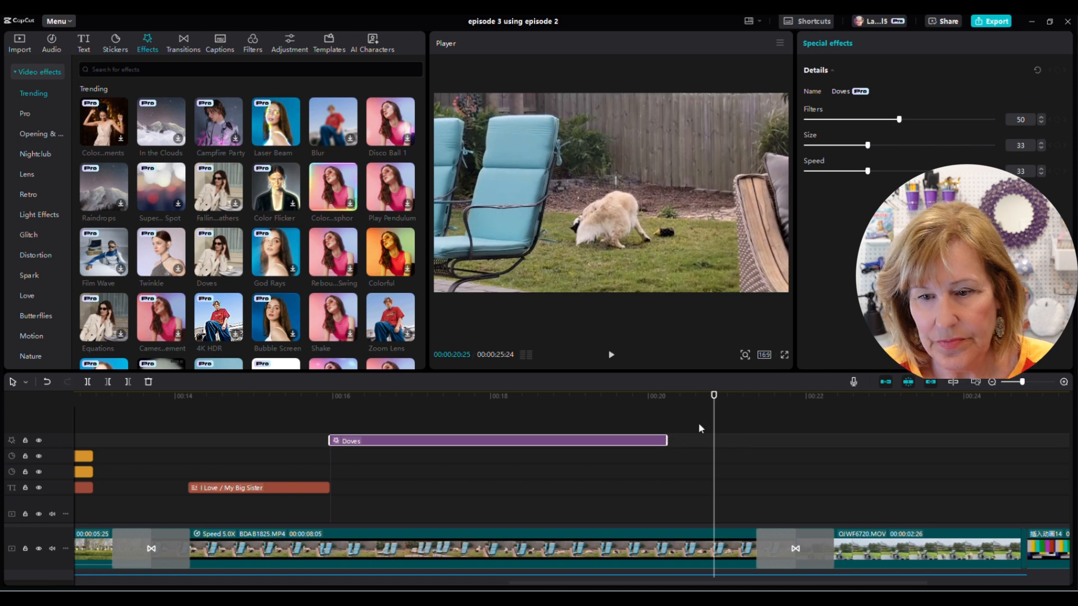
scroll(888, 448, down, 2)
scroll(889, 448, down, 2)
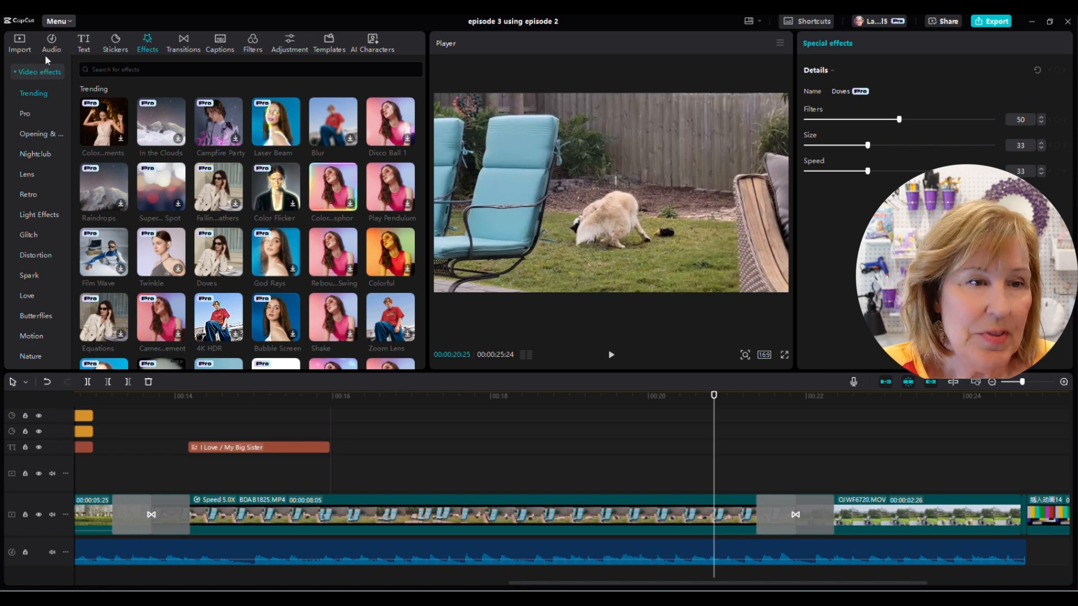
- Search the sound effects library for 'birds outside'
click(53, 39)
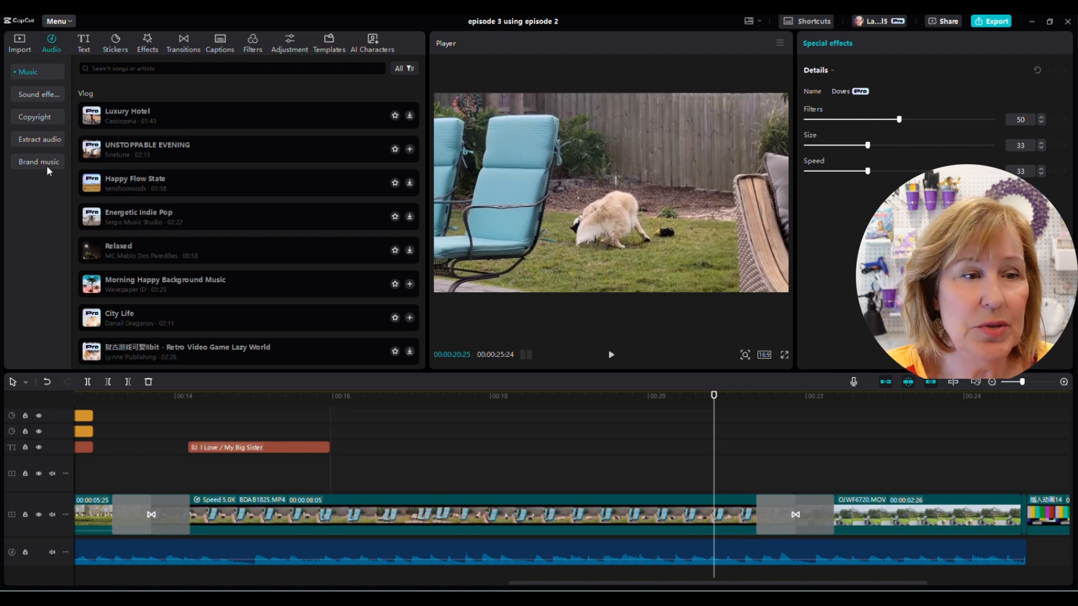
click(42, 95)
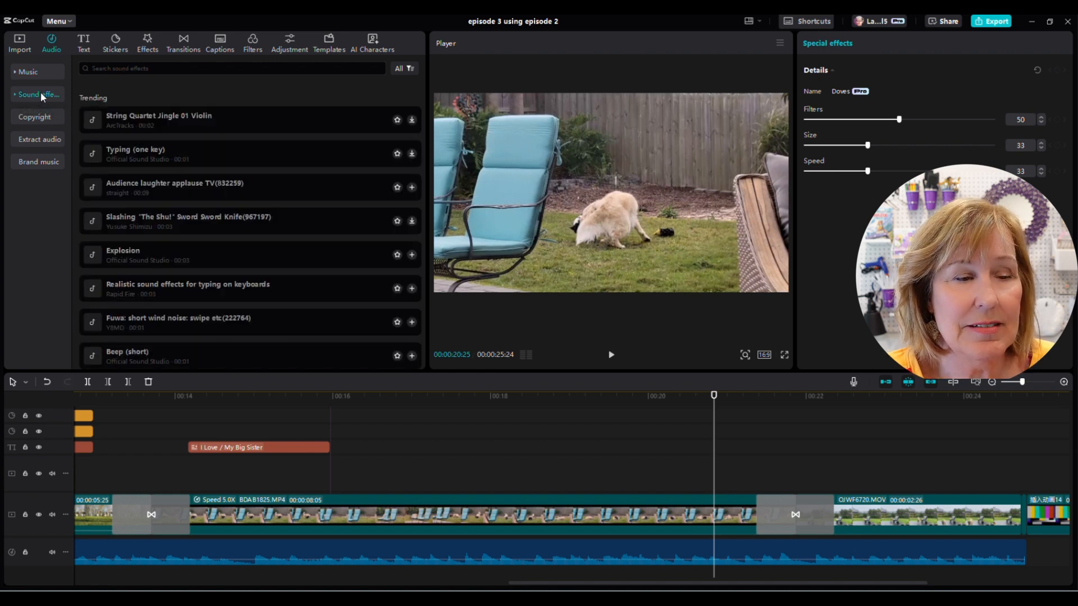
click(101, 68)
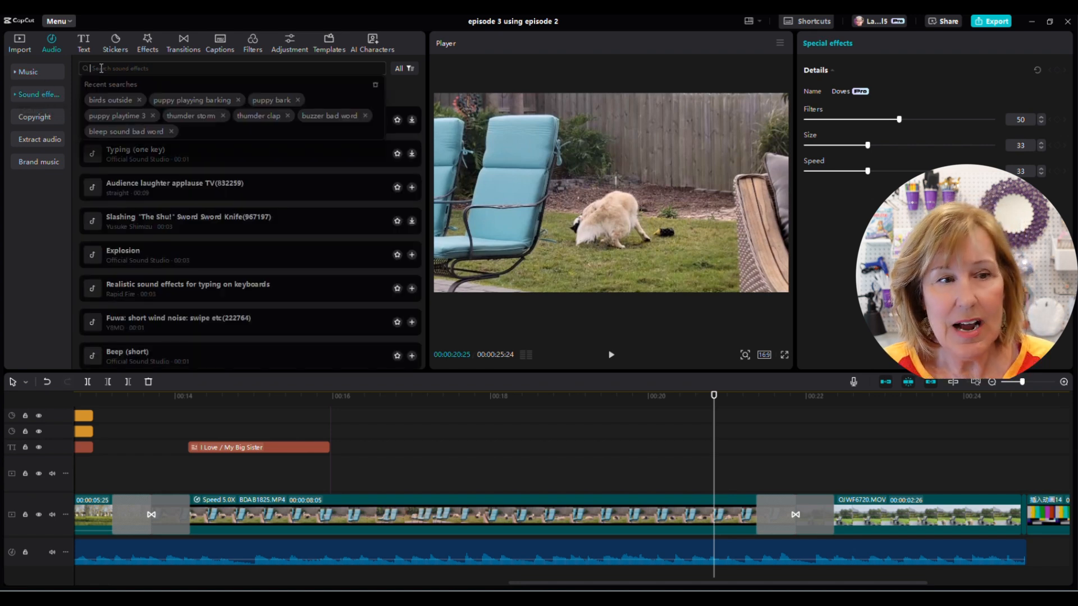
text(bird)
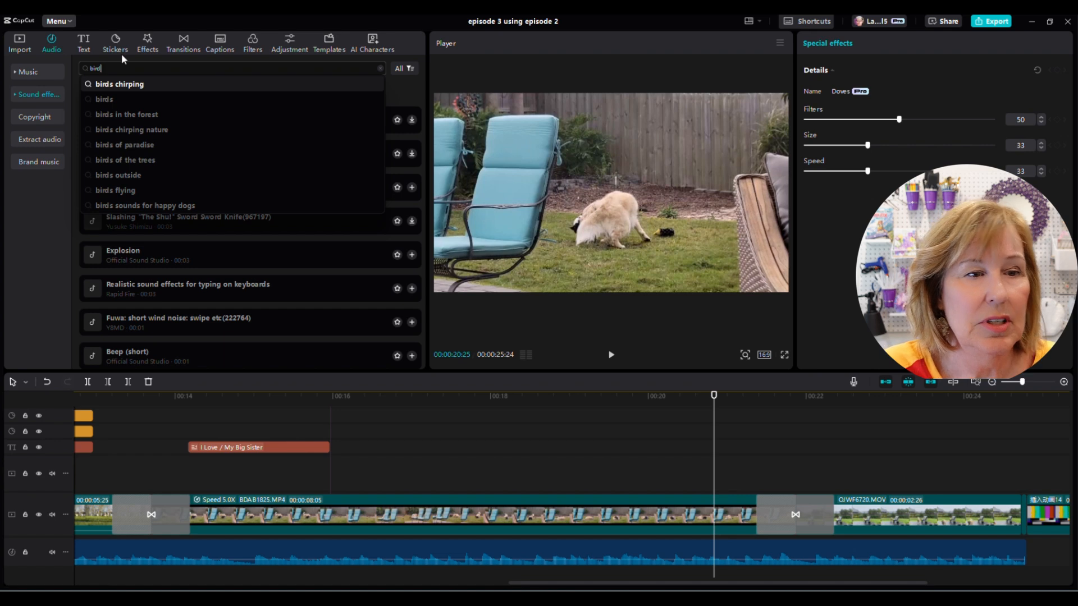
click(122, 176)
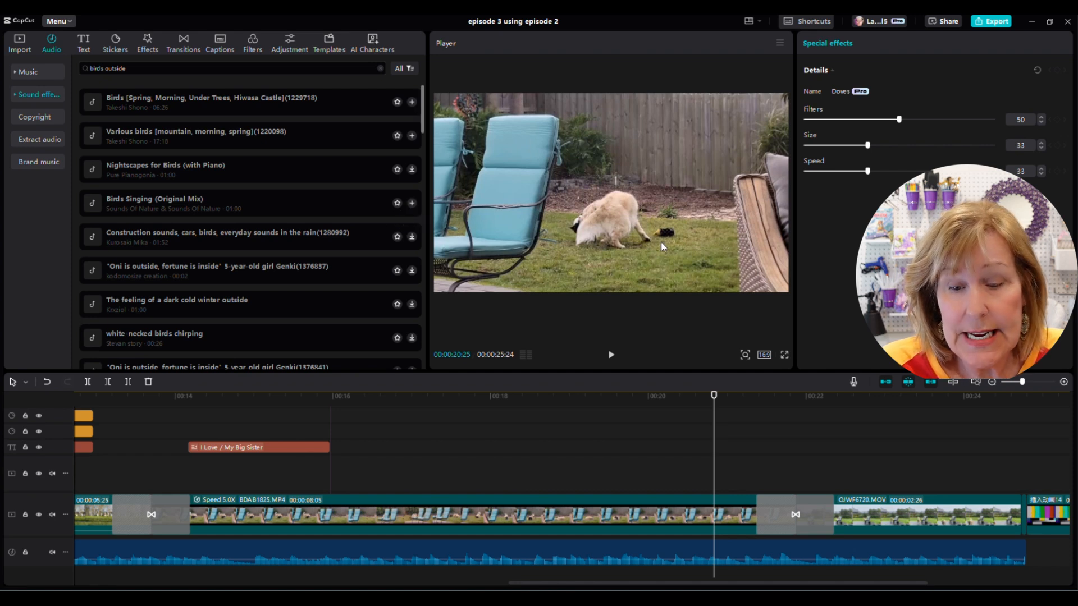
- Split the background music track at the end of the Doves effect, about 20 seconds
scroll(1068, 453, down, 2)
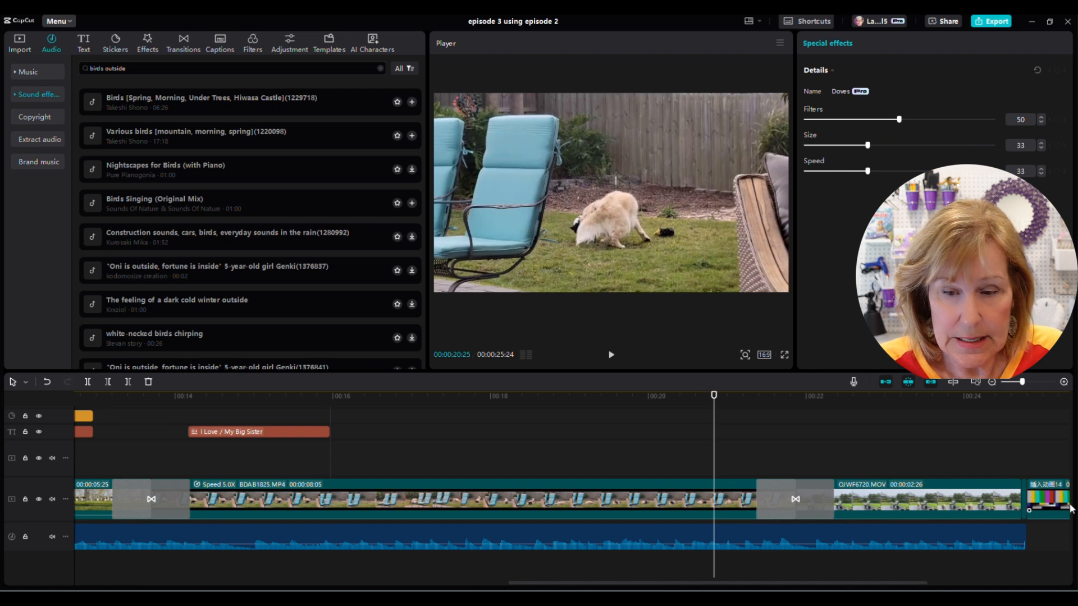
scroll(1071, 488, up, 2)
scroll(1071, 487, up, 2)
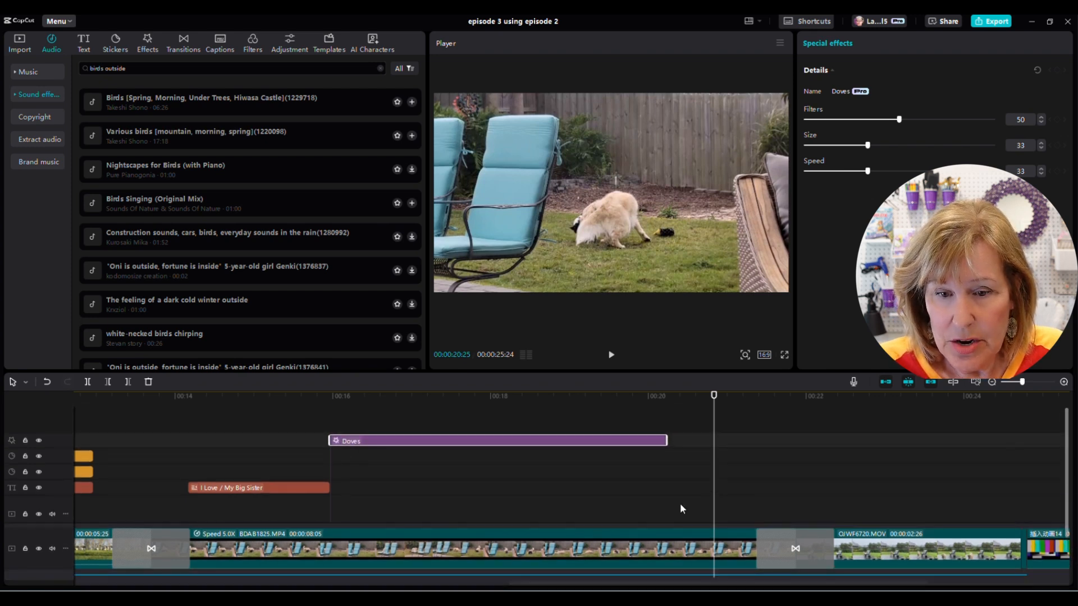
drag(716, 498, 669, 502)
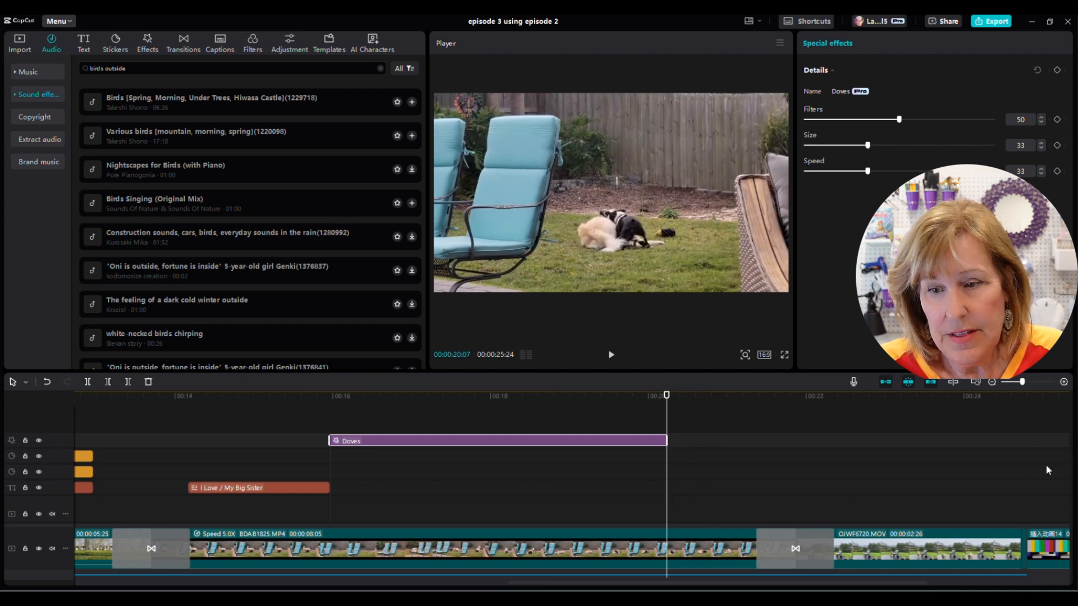
scroll(1068, 446, down, 2)
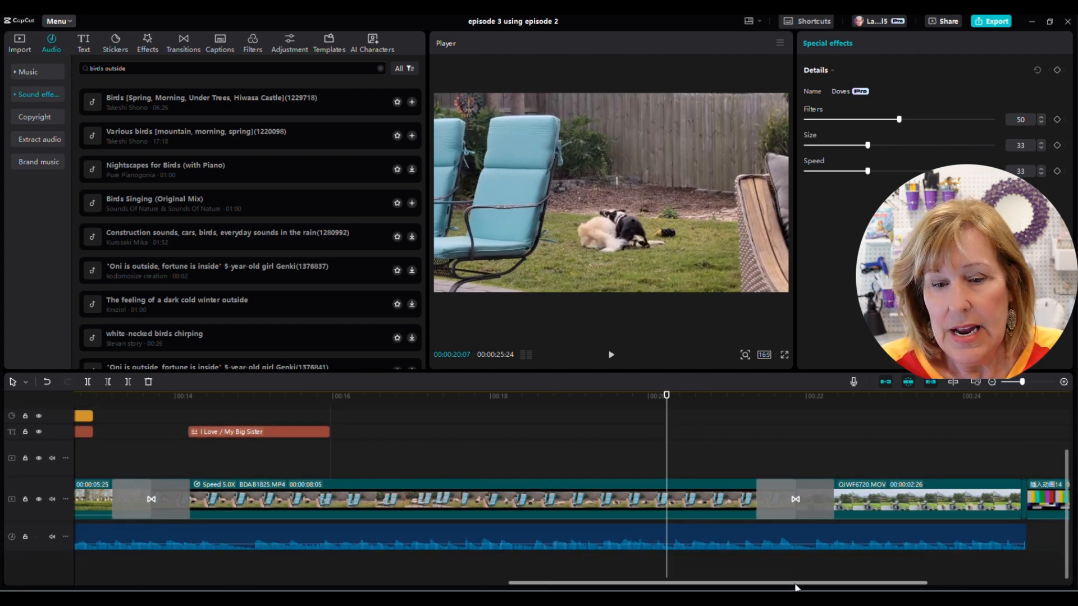
click(609, 530)
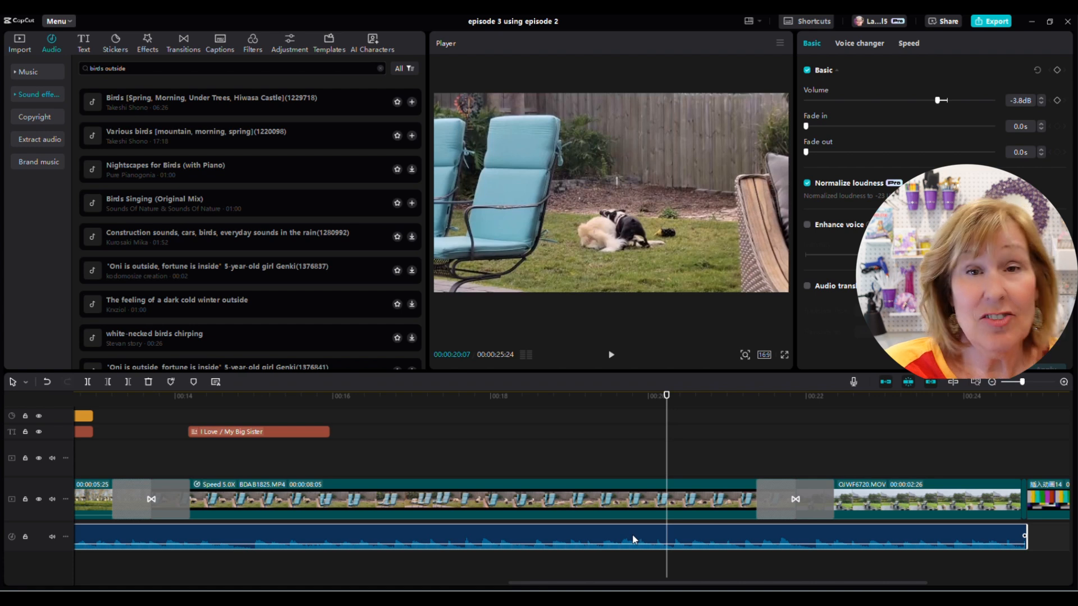
click(87, 382)
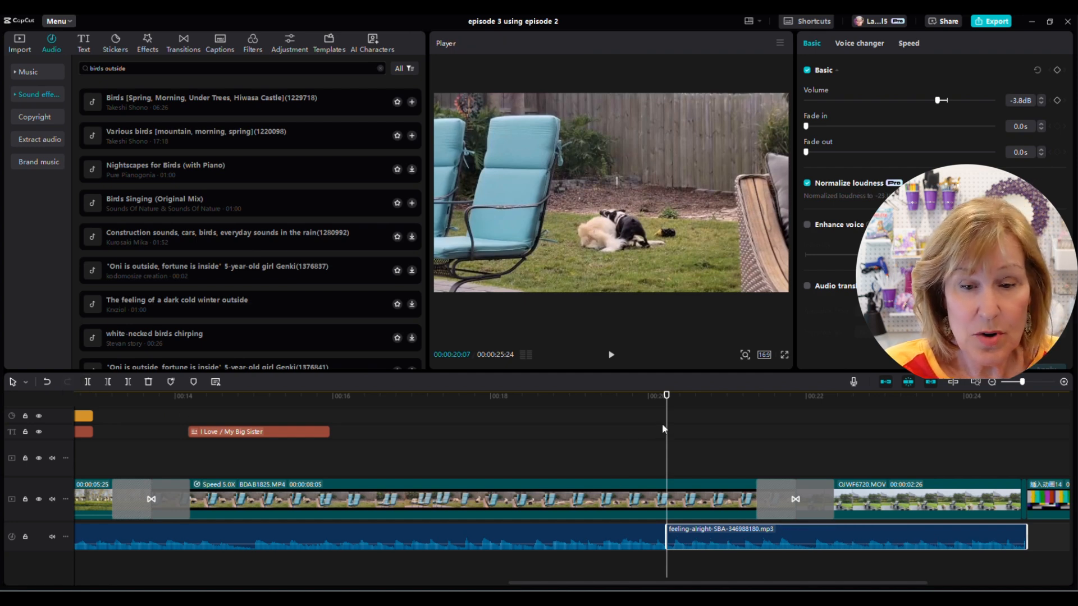
- Split the background music again at about 16 seconds and delete the section between the two cuts
drag(668, 440, 329, 431)
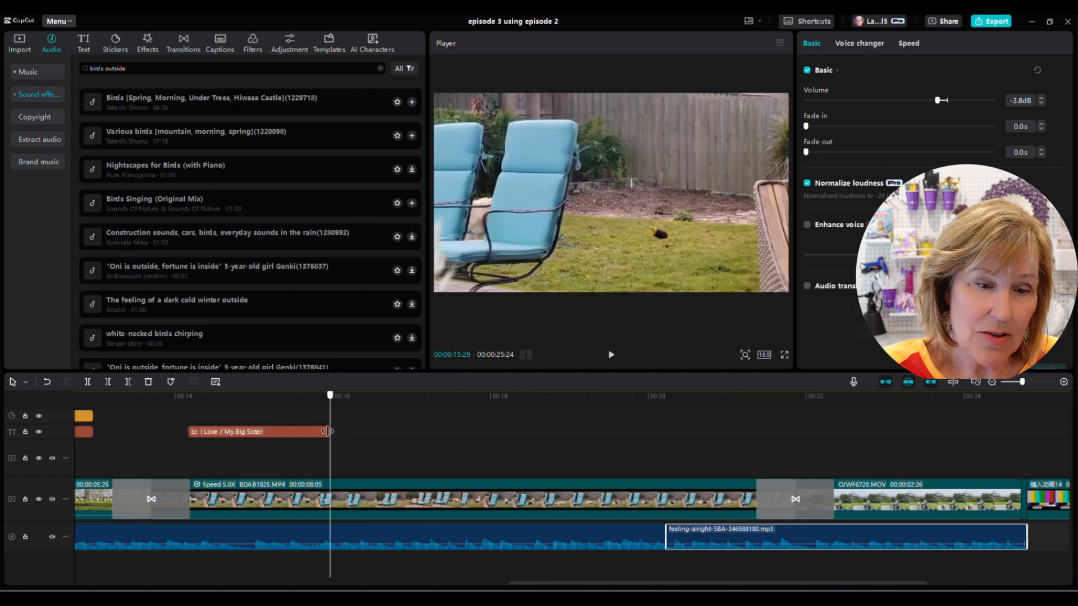
click(368, 533)
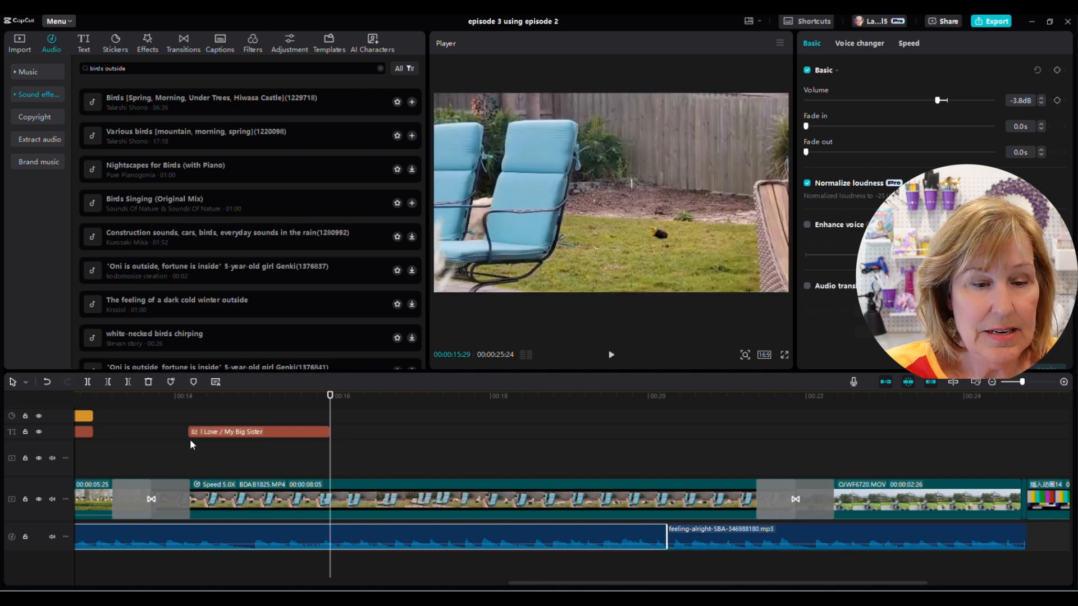
click(88, 382)
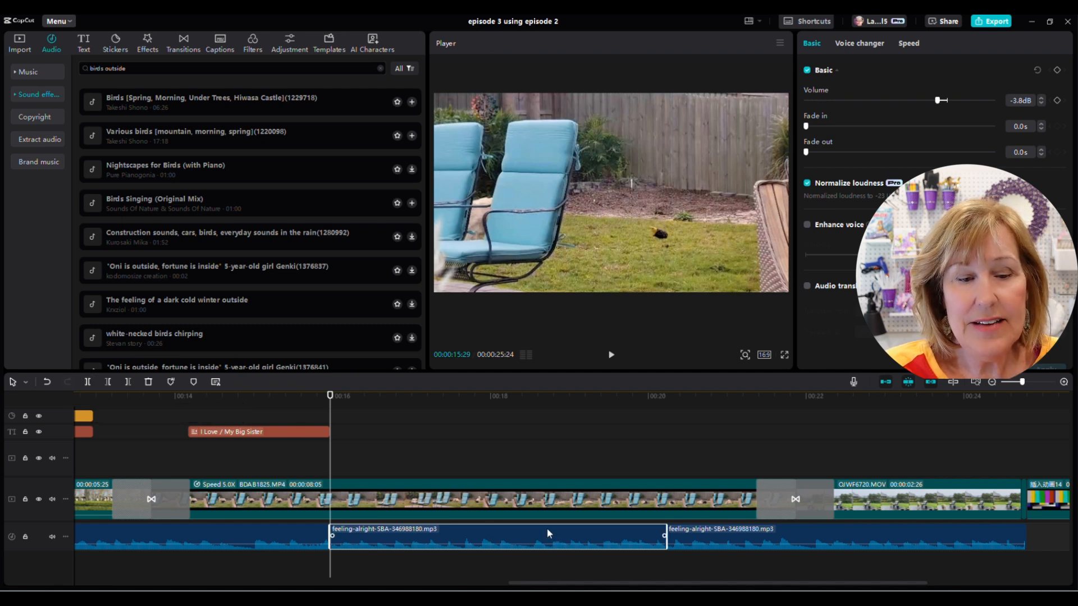
click(149, 382)
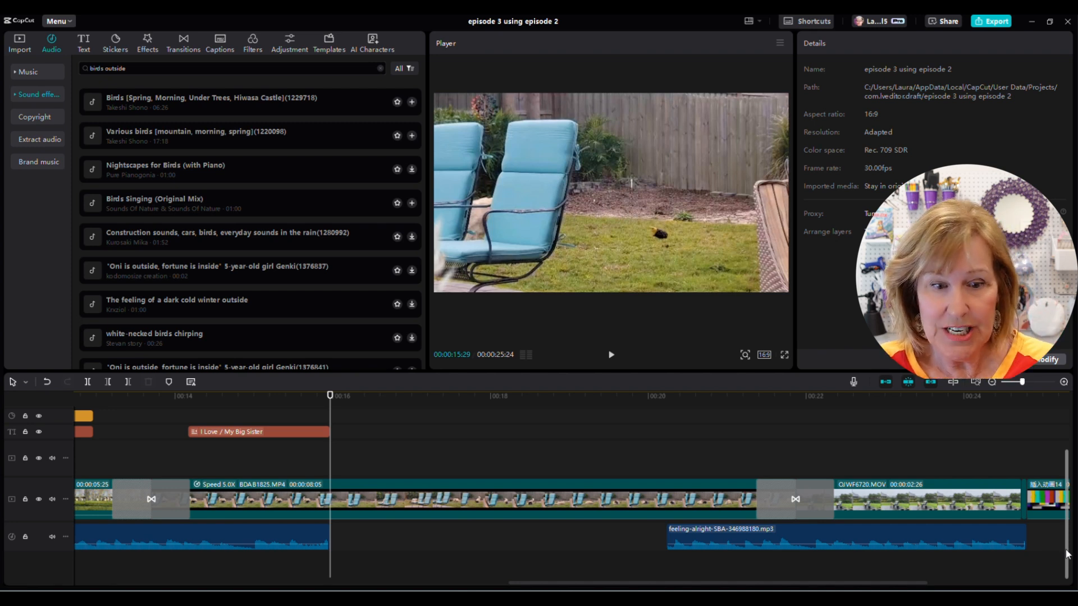
drag(1067, 554, 1075, 500)
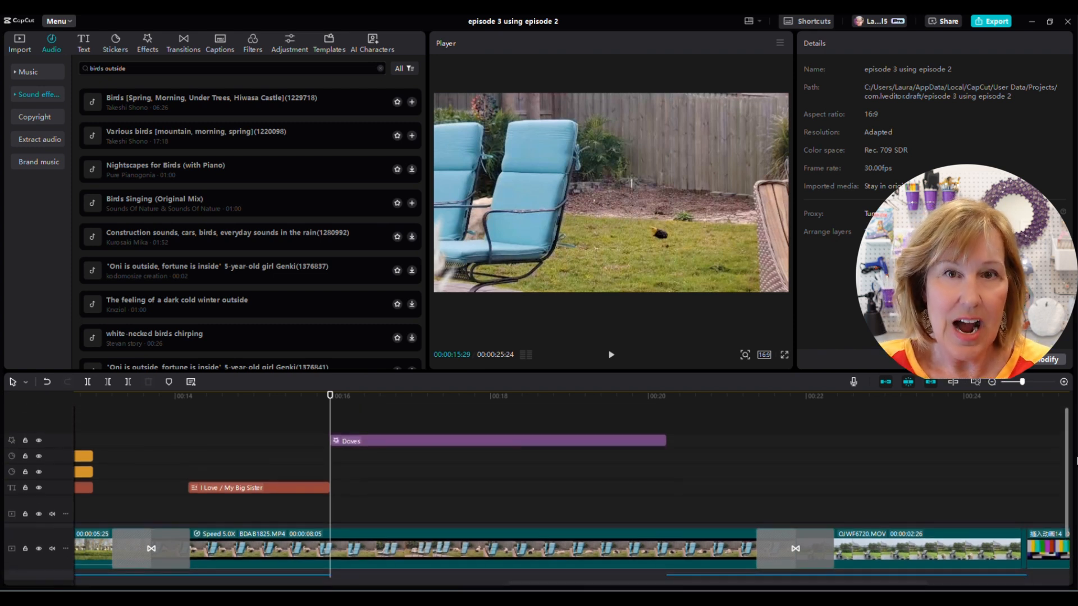
mouse_move(1077, 484)
mouse_down()
mouse_move(1077, 536)
mouse_move(1077, 487)
mouse_up()
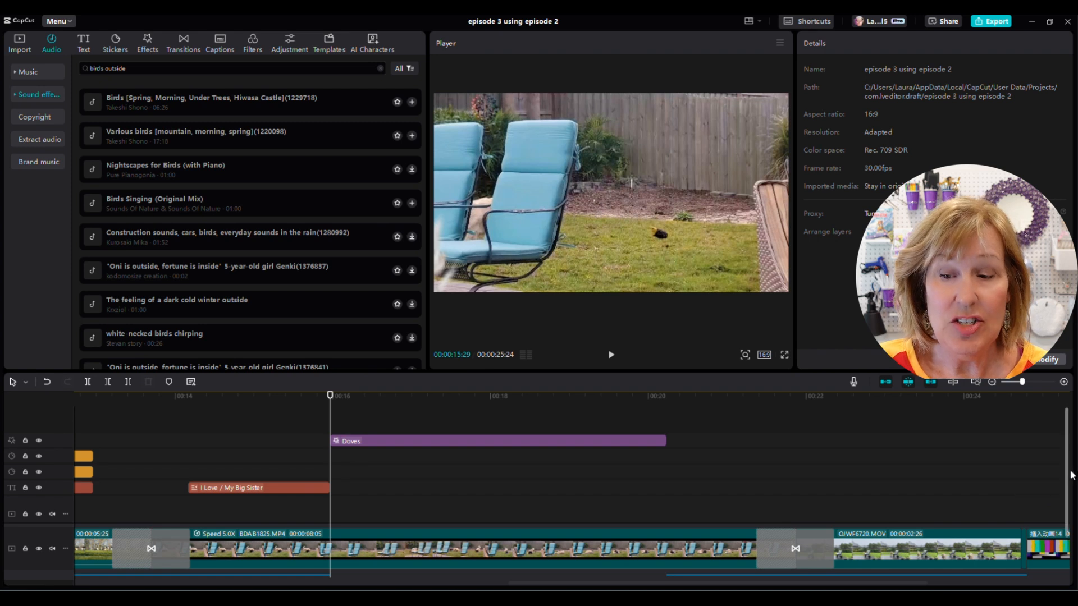
drag(1071, 475, 1069, 514)
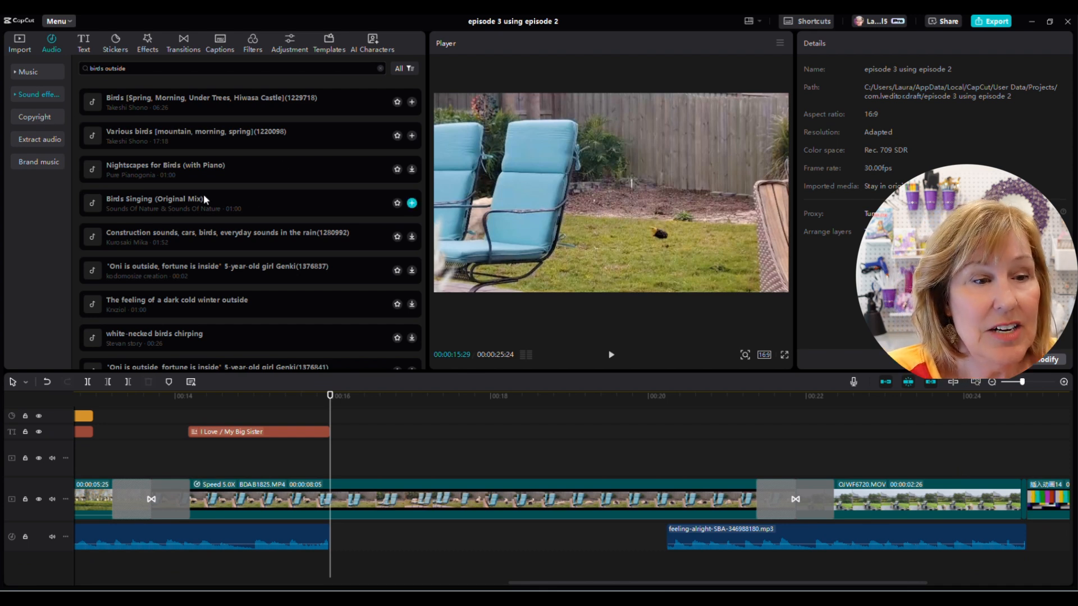
- Preview several bird sound effects from the search results
click(90, 202)
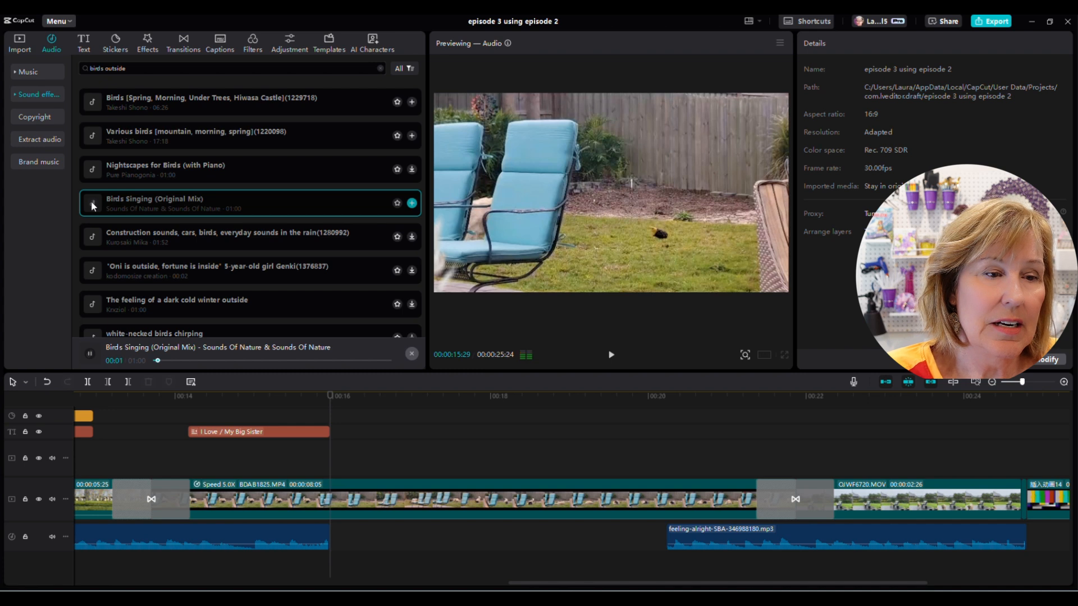
click(92, 203)
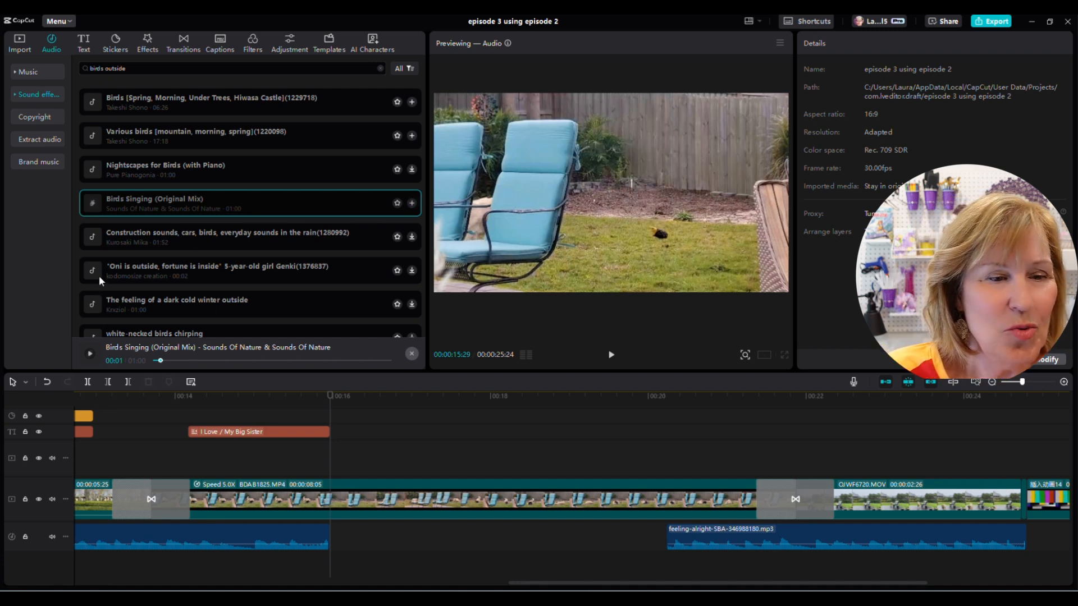
click(93, 135)
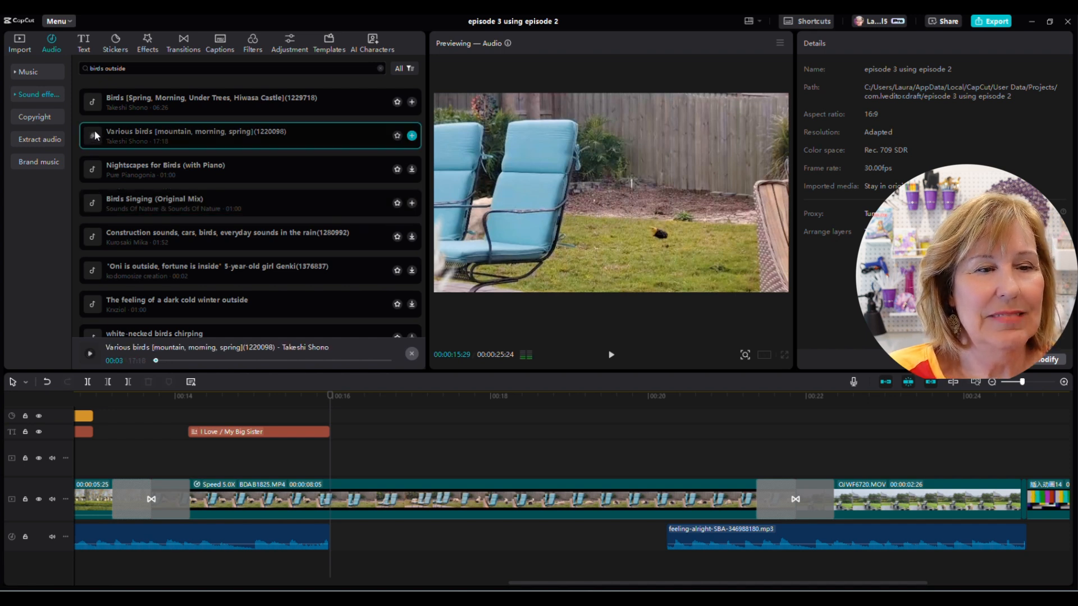
click(92, 168)
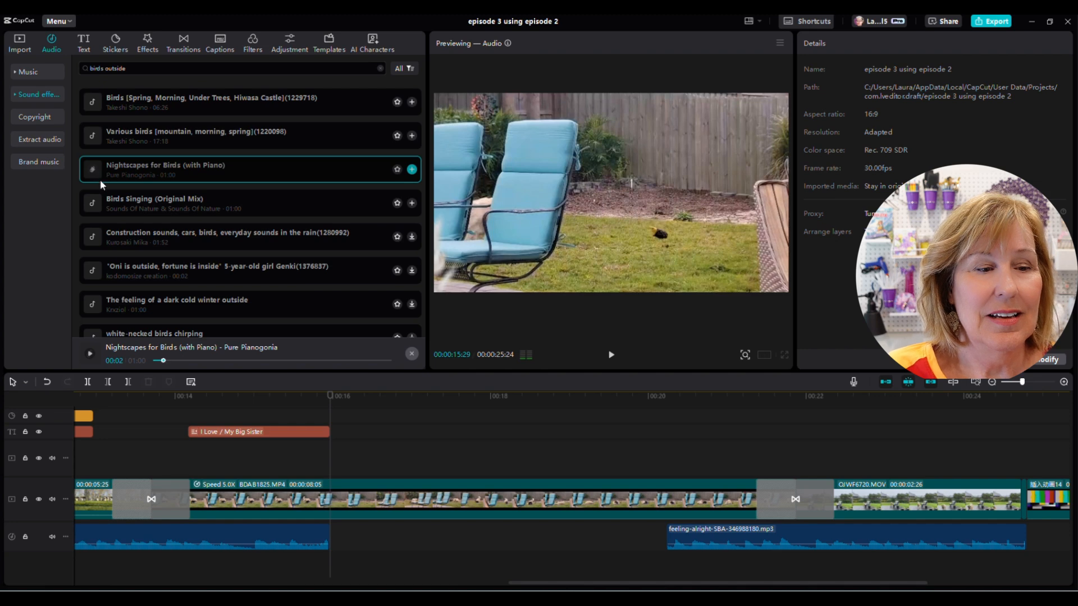
scroll(146, 202, down, 3)
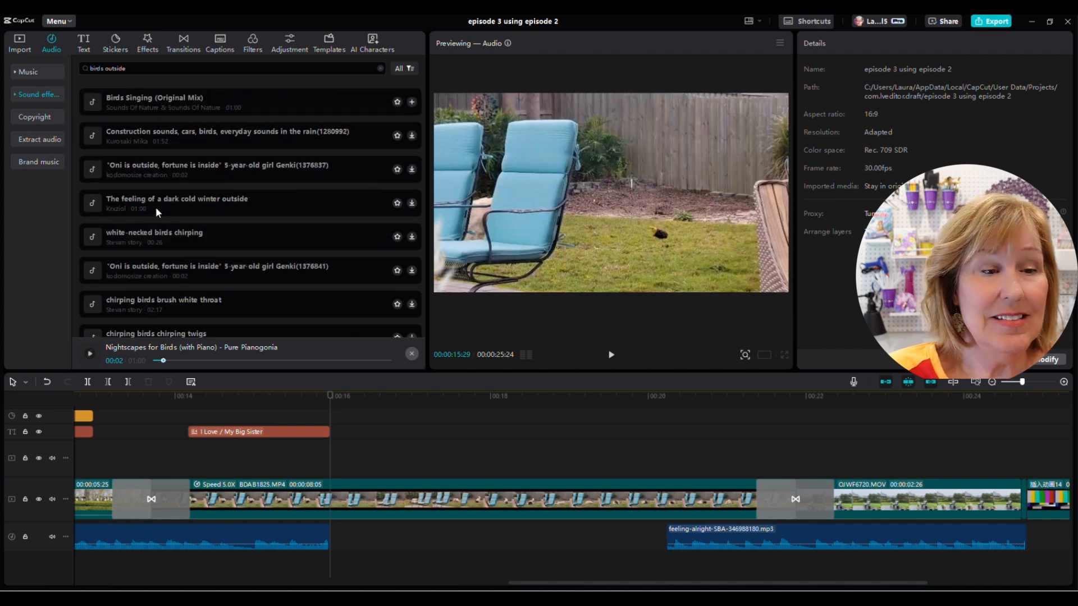
scroll(156, 206, down, 2)
scroll(176, 214, down, 2)
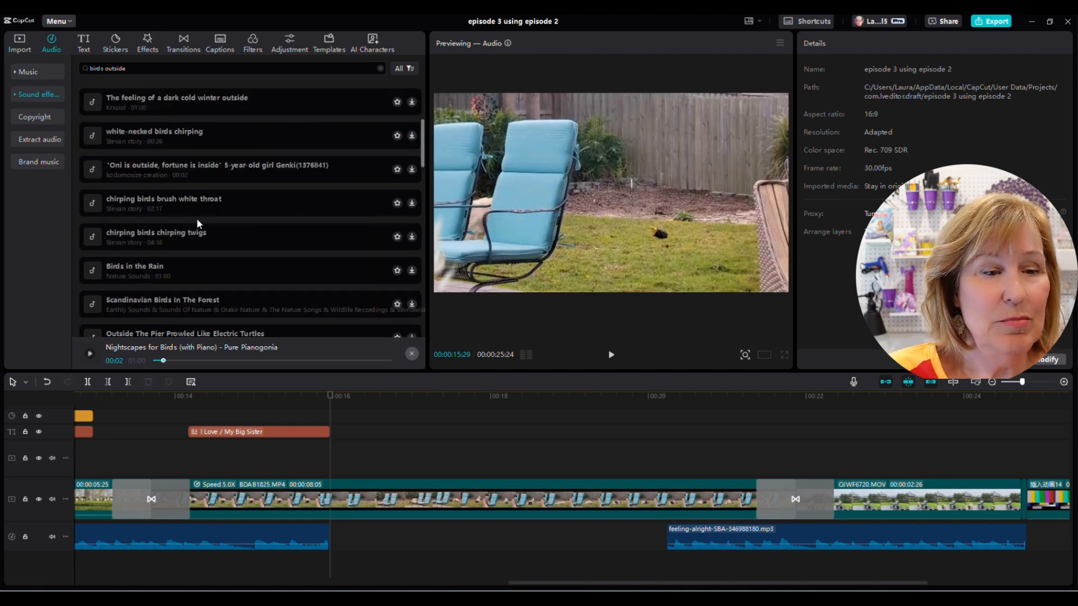
click(91, 238)
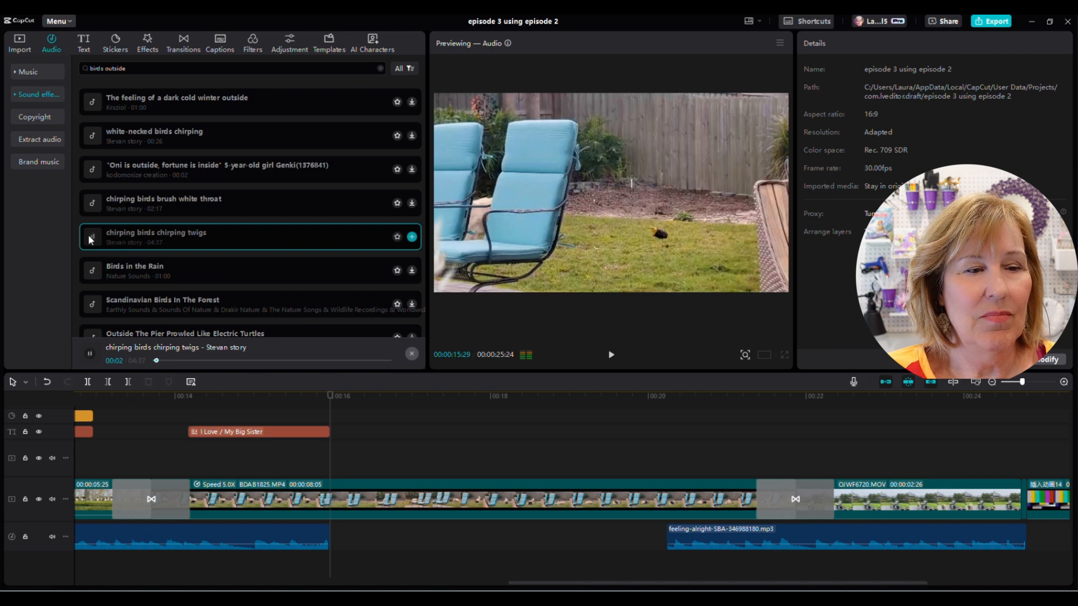
scroll(93, 233, down, 3)
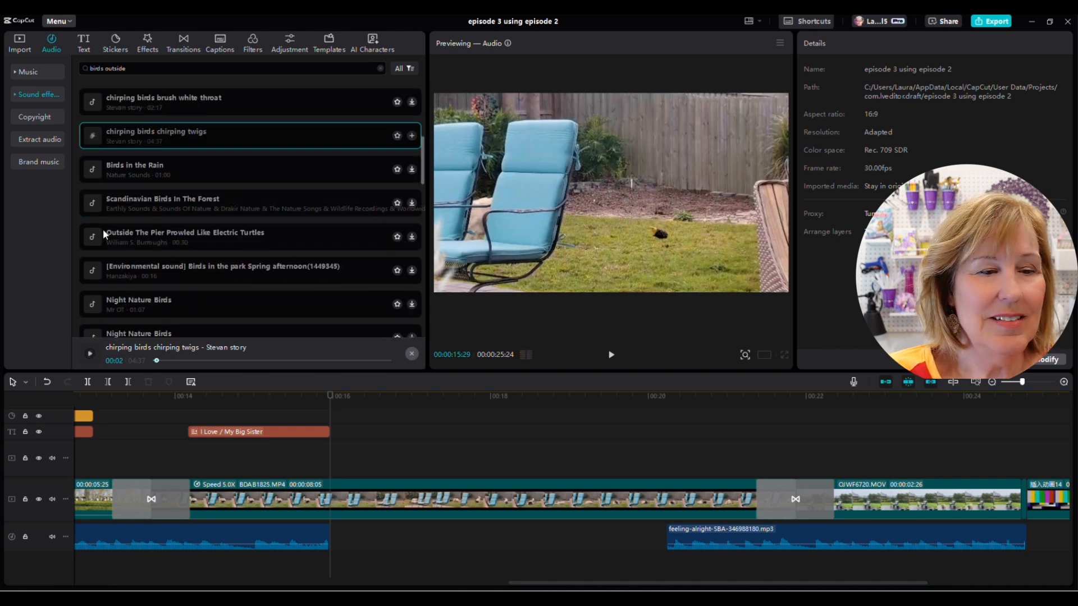
scroll(103, 233, down, 5)
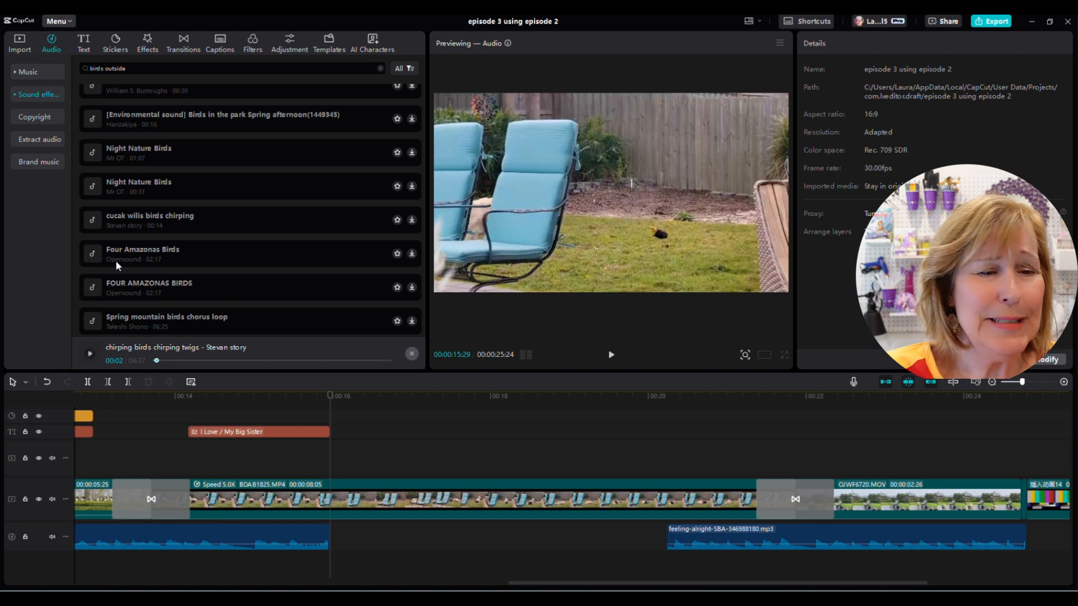
scroll(174, 262, down, 6)
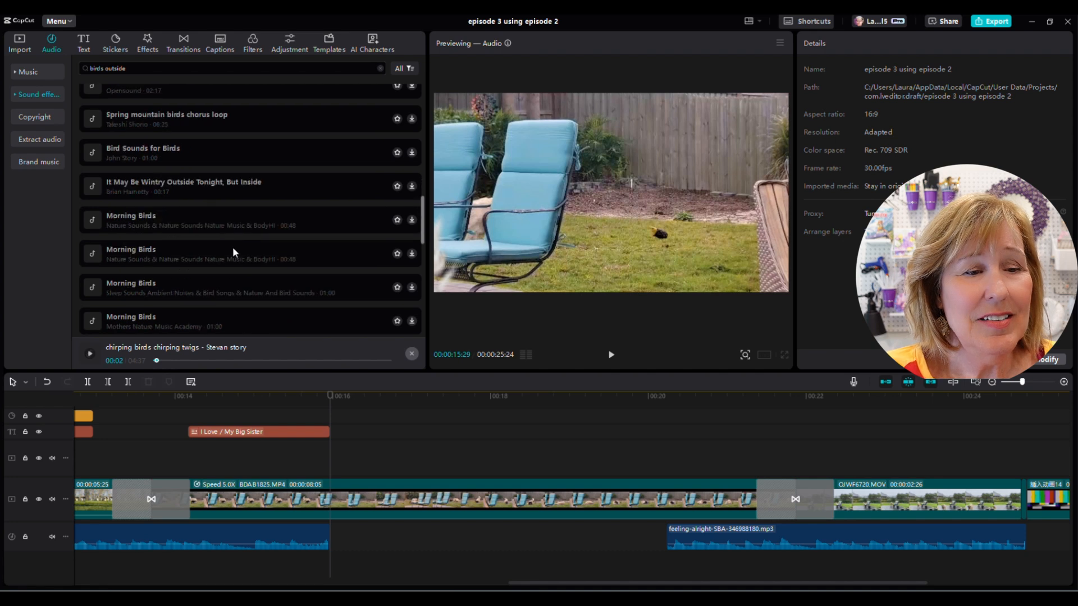
click(93, 154)
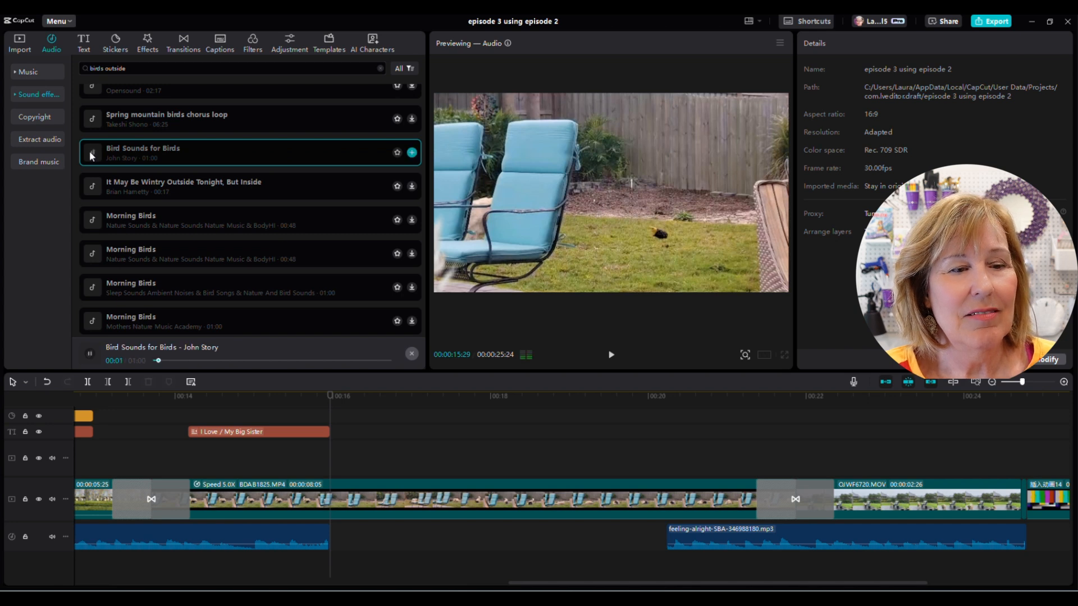
click(90, 150)
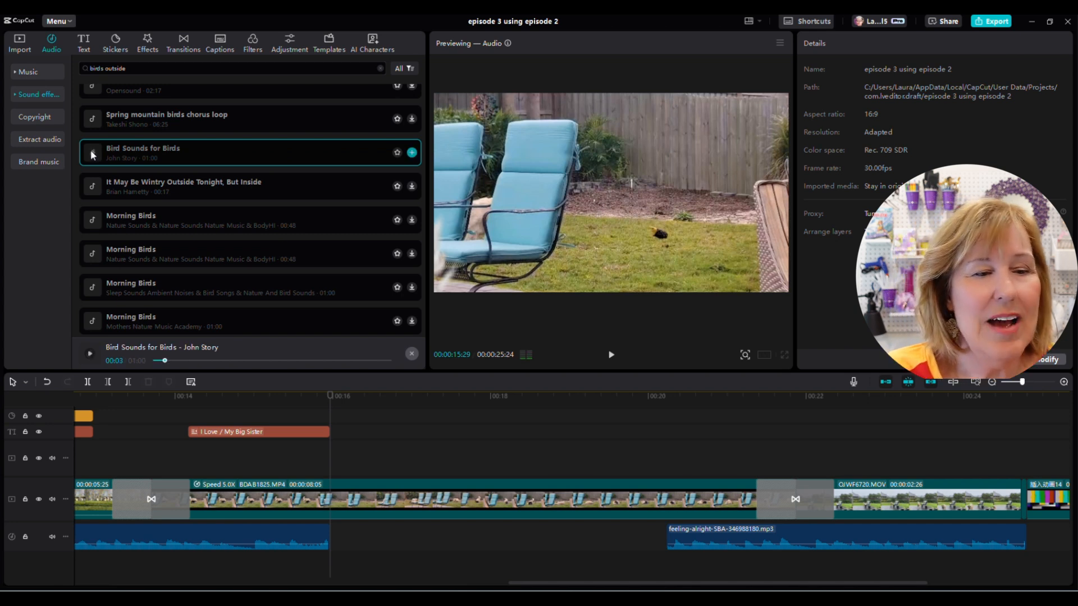
scroll(217, 240, down, 5)
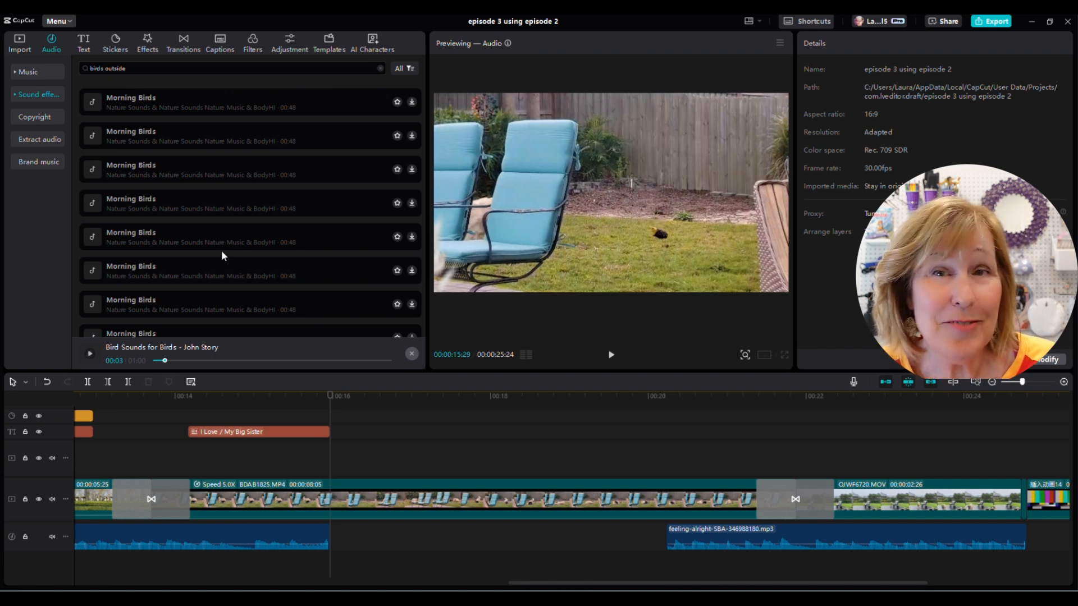
scroll(223, 236, down, 3)
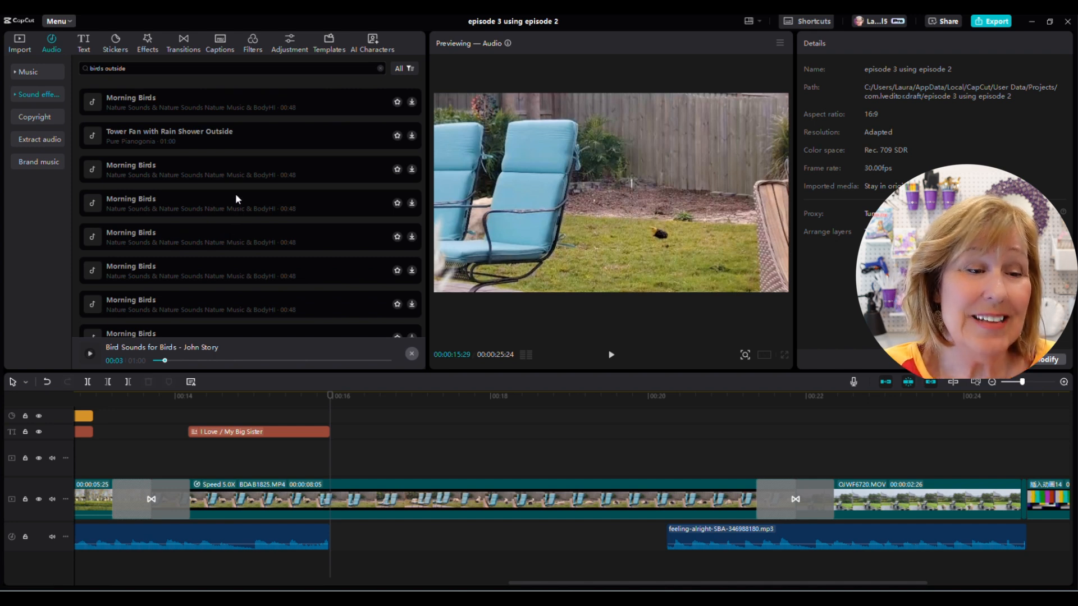
scroll(234, 193, down, 3)
- Add the Morning Birds sound effect to the timeline at about 16 seconds
scroll(292, 274, up, 5)
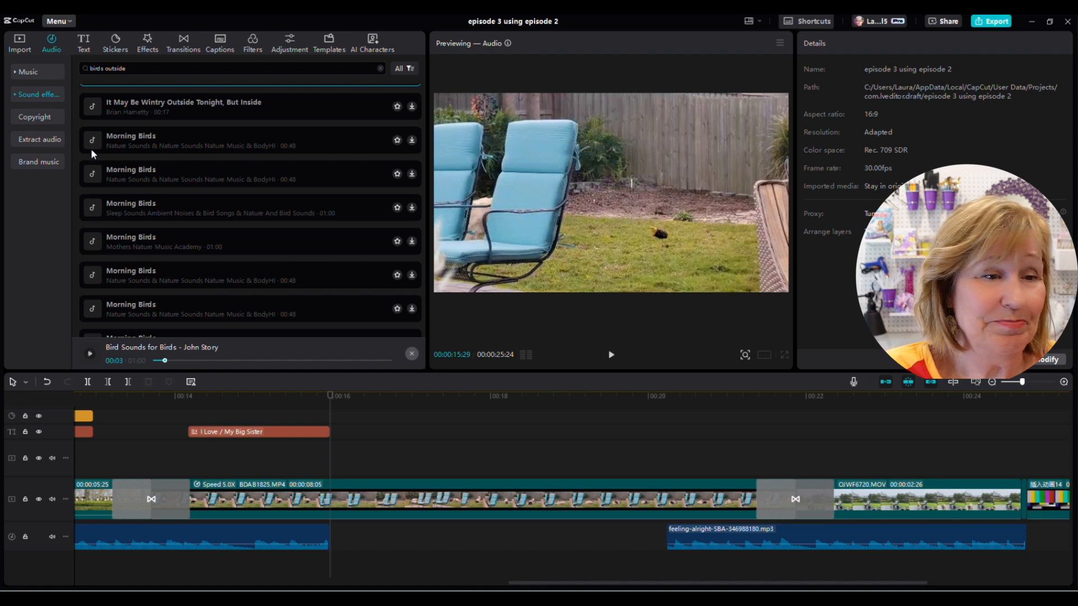
click(89, 140)
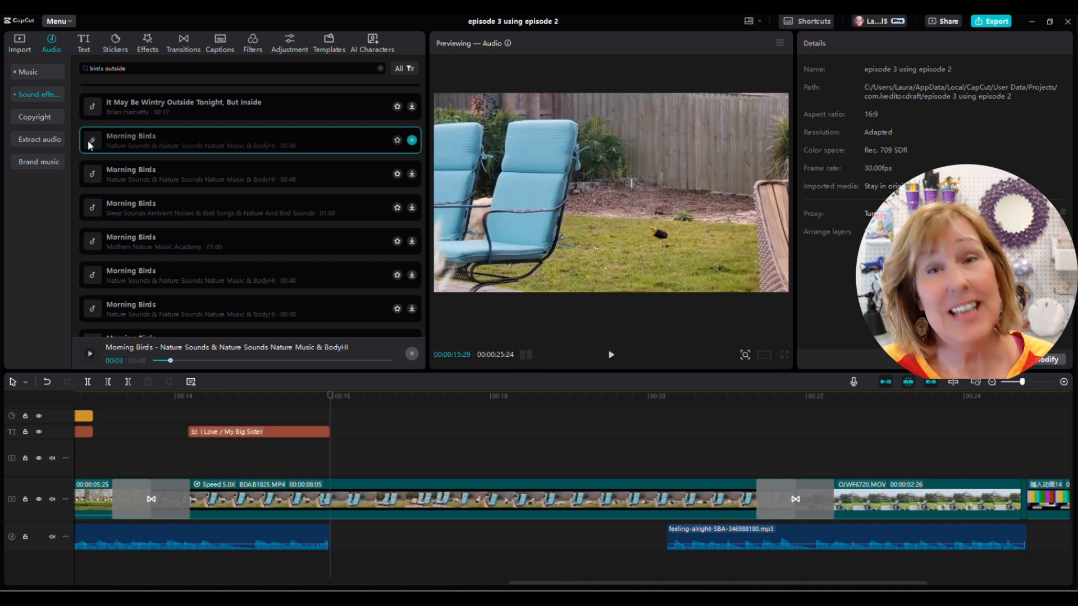
click(411, 140)
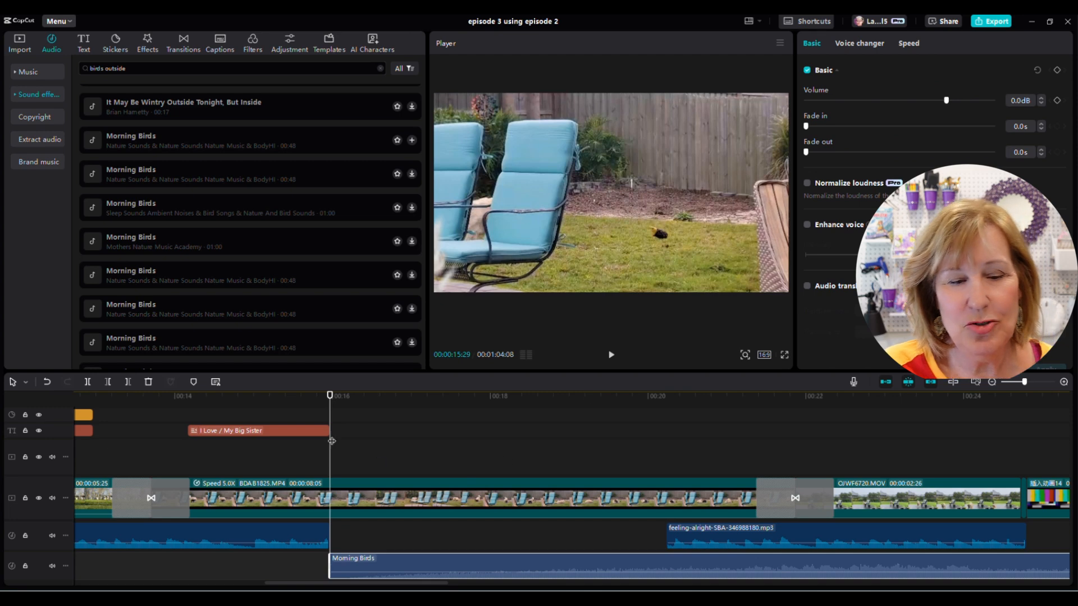
- Cut the Morning Birds sound effect at about 20 seconds and delete the part after the cut
drag(333, 457, 670, 482)
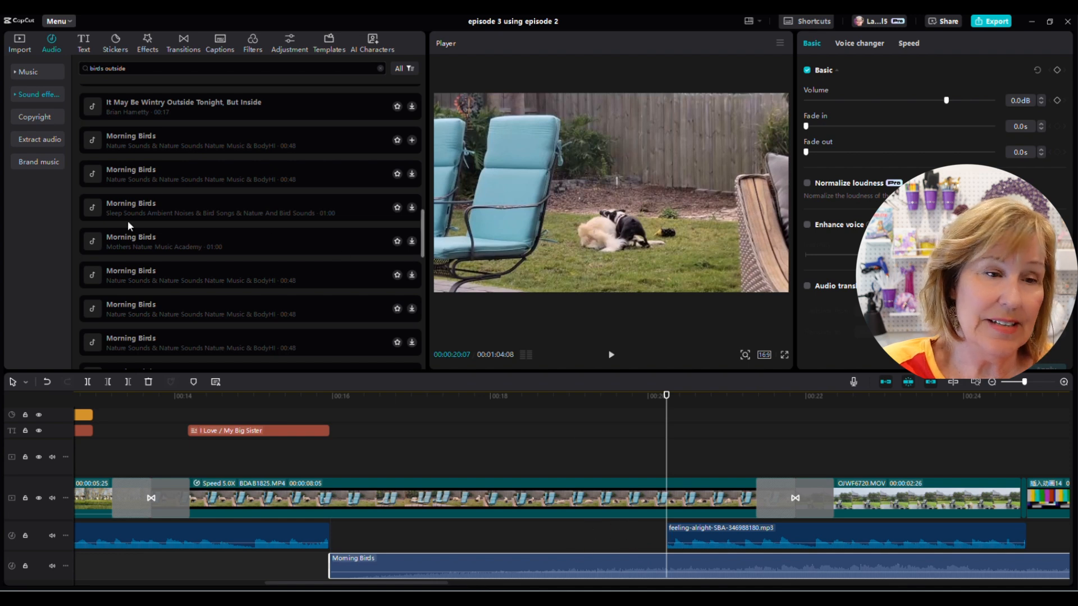
click(88, 383)
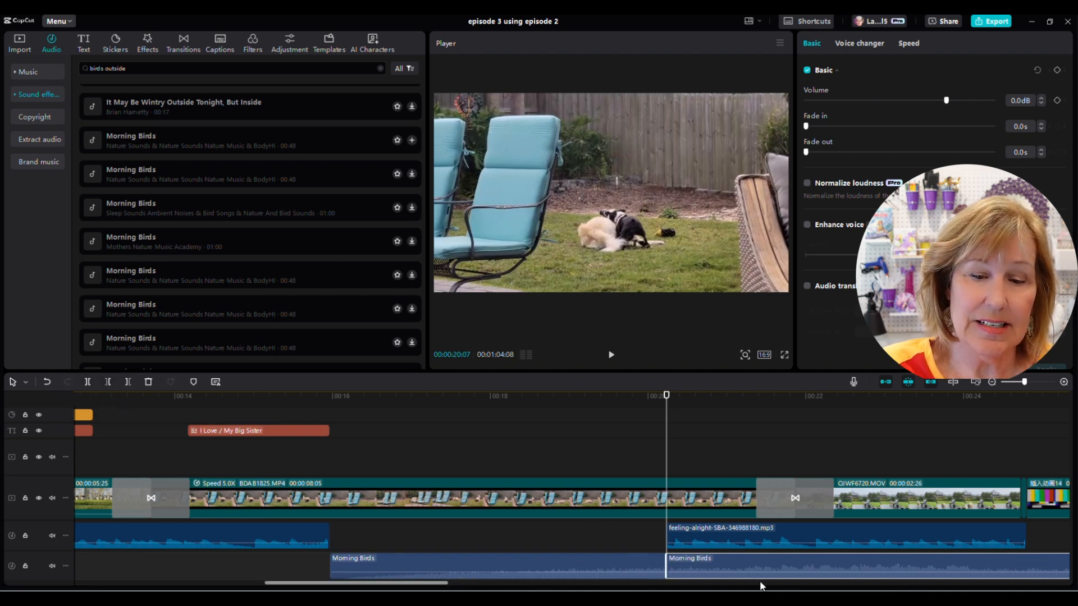
click(150, 383)
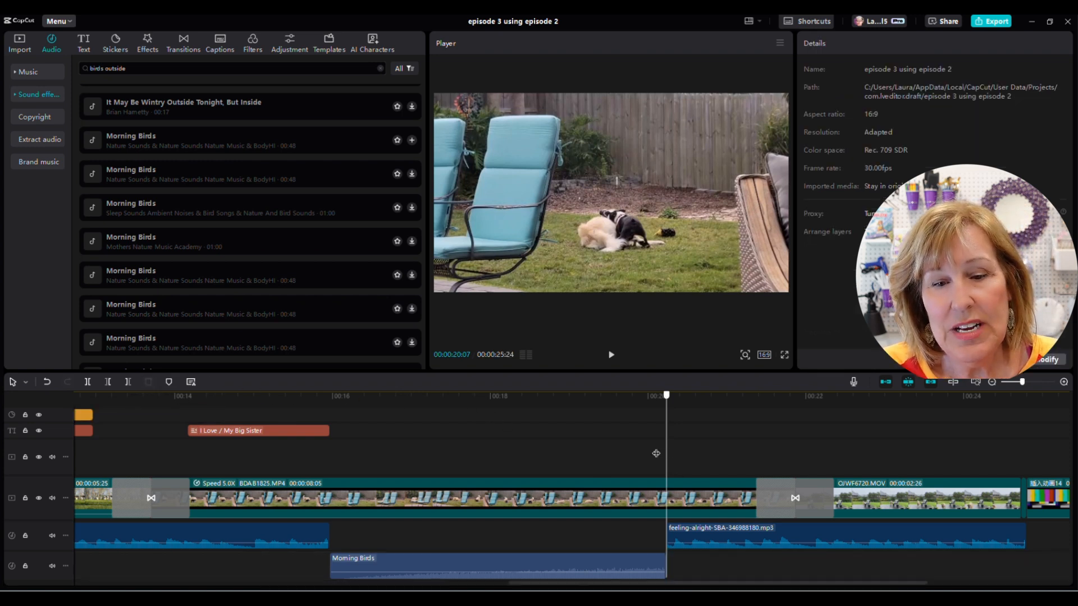
- Play back the section from about 16 seconds to hear the Morning Birds sound with the video
drag(666, 449, 330, 445)
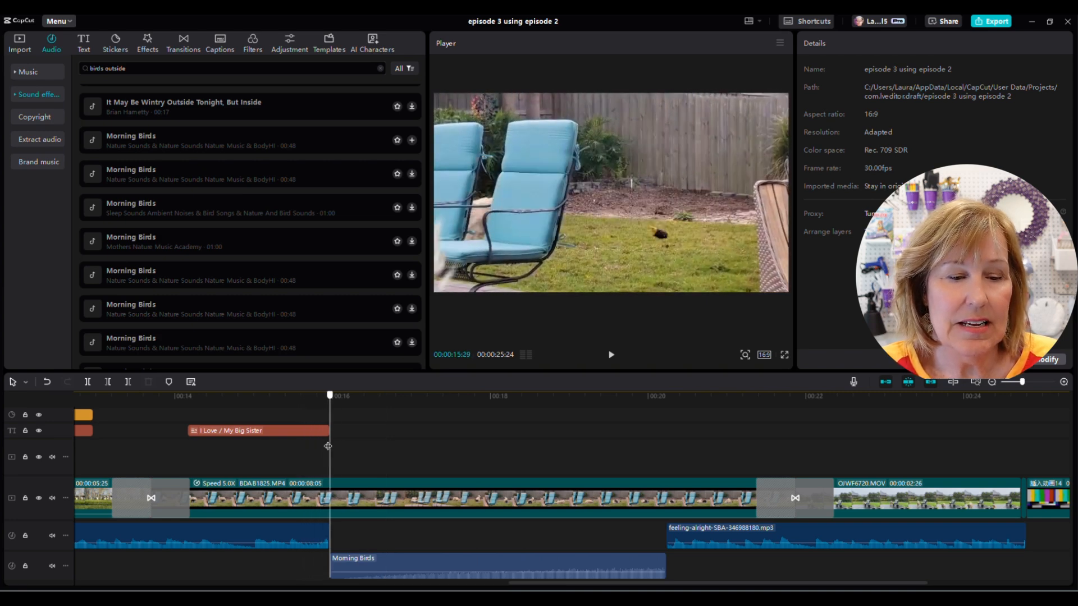
click(612, 357)
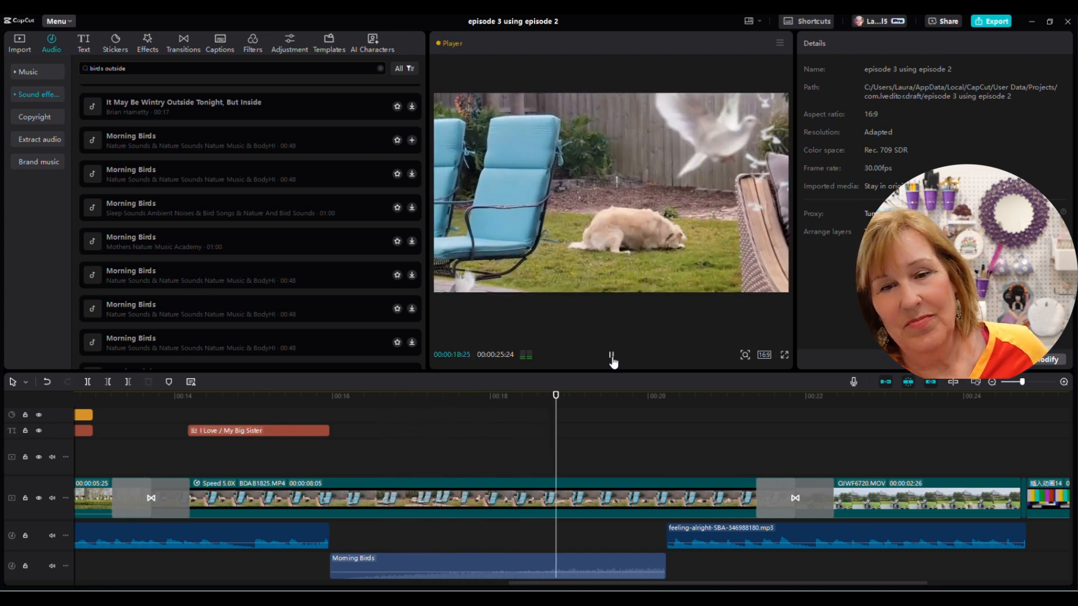
click(612, 360)
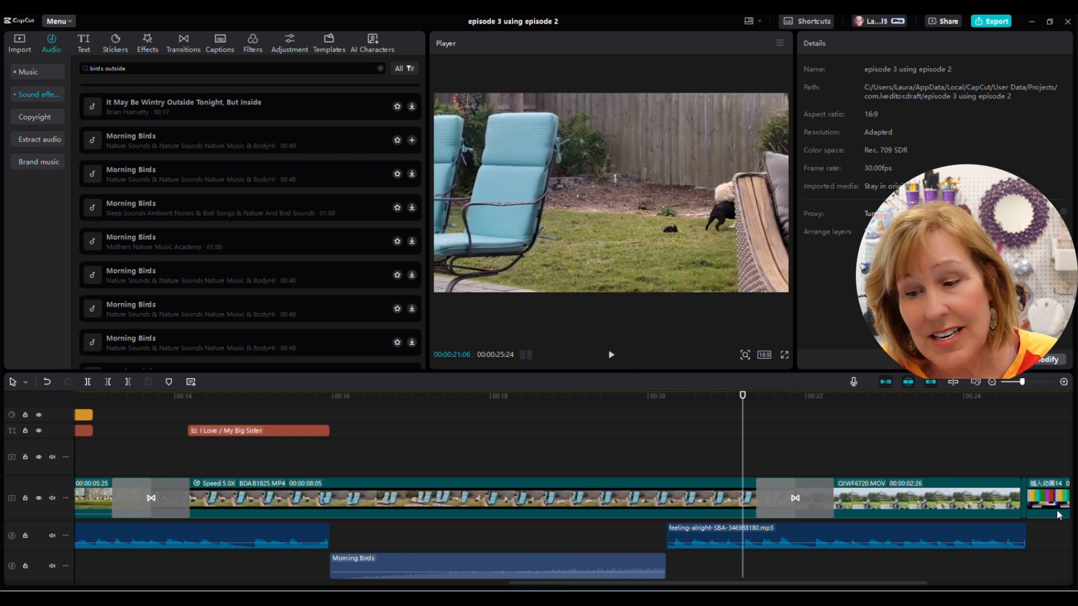
- Add the Candy Cane filter at about 22 seconds, at the start of the rainy patio clip
drag(1069, 542, 1071, 495)
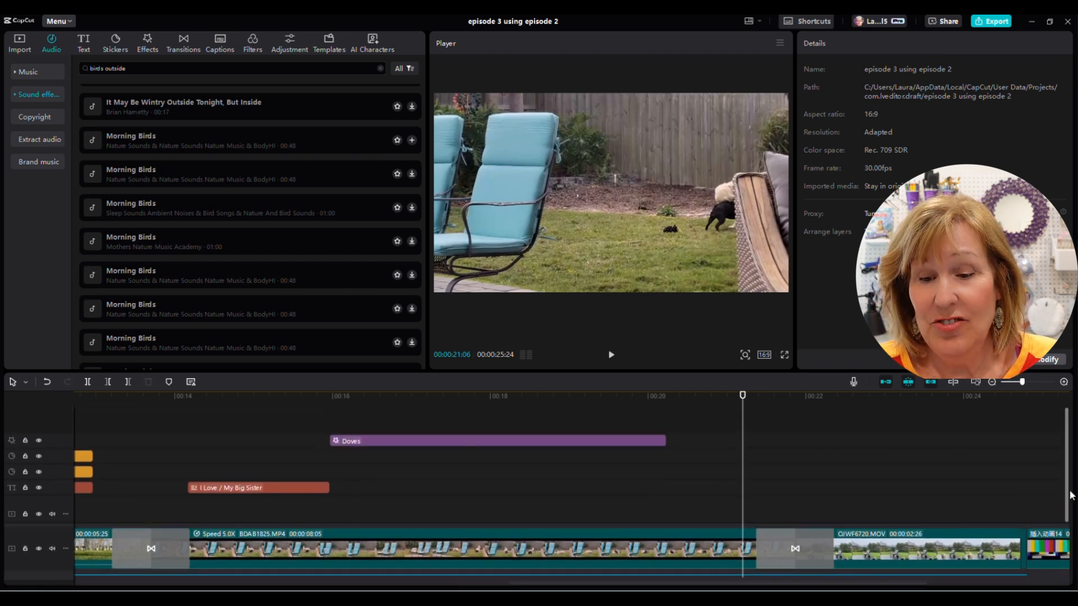
click(741, 486)
drag(742, 486, 834, 483)
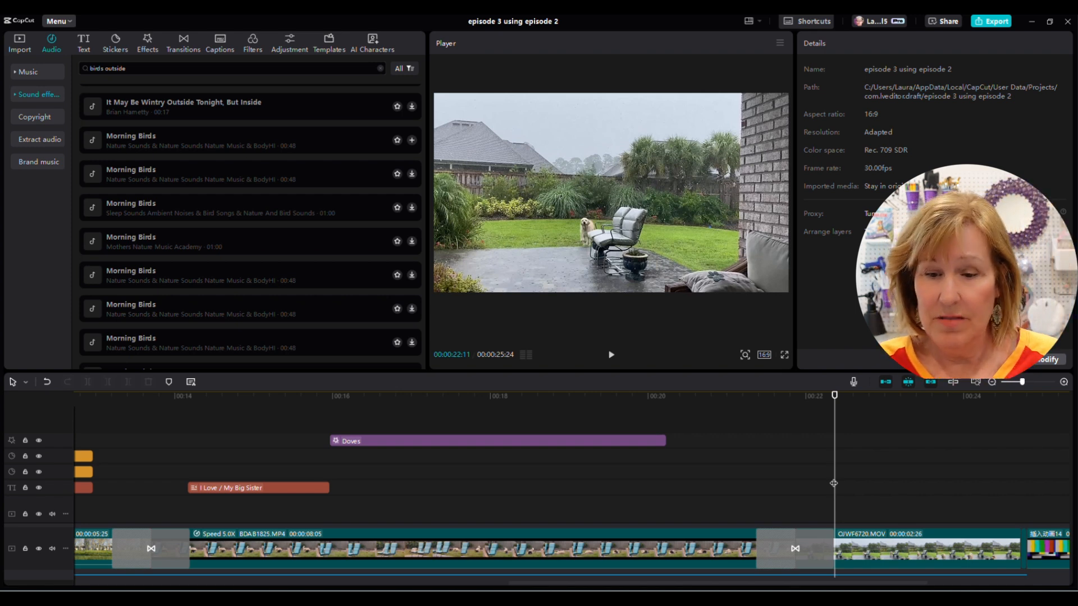
mouse_move(834, 483)
mouse_down()
mouse_move(797, 490)
mouse_move(833, 488)
mouse_up()
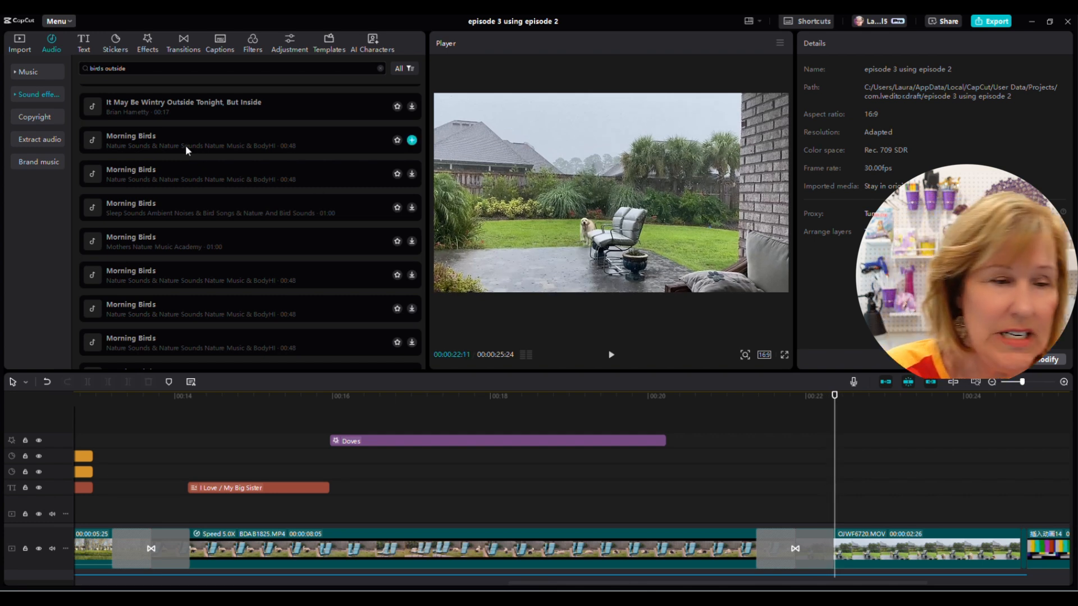
click(253, 45)
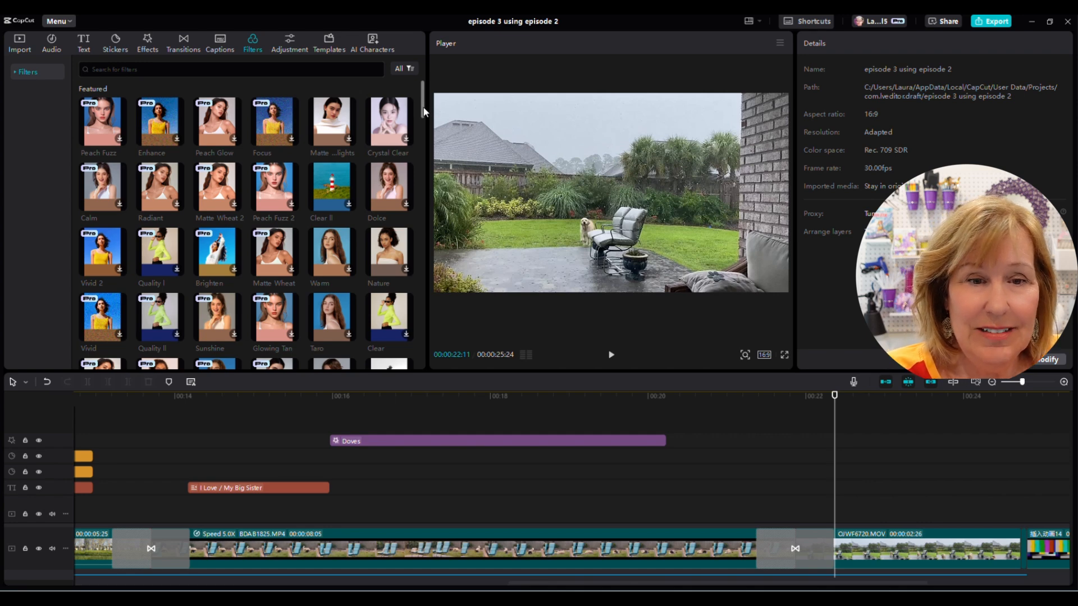
drag(422, 112, 448, 140)
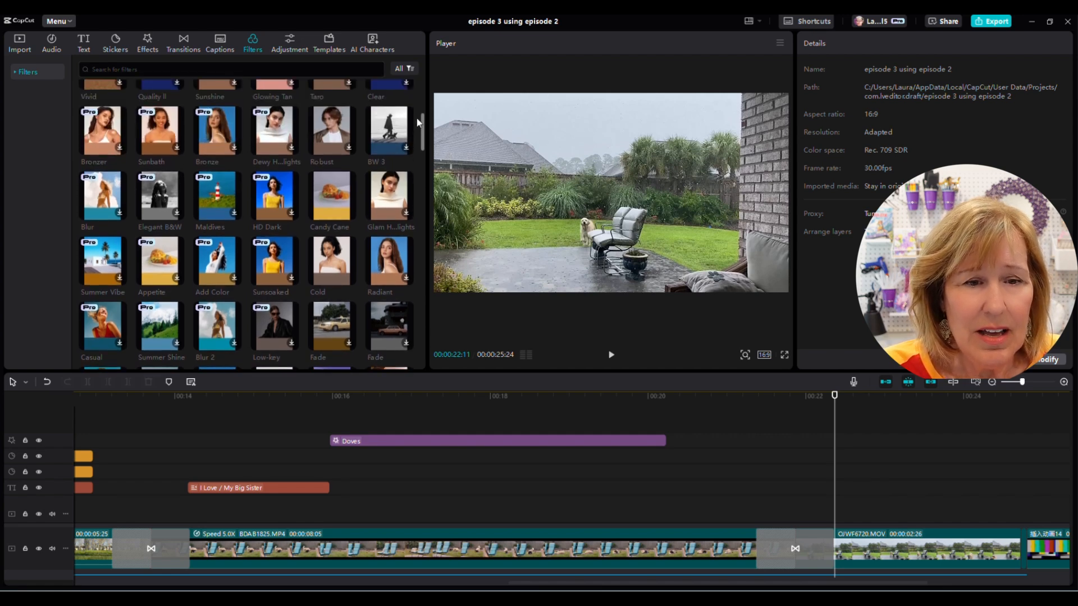
mouse_move(349, 214)
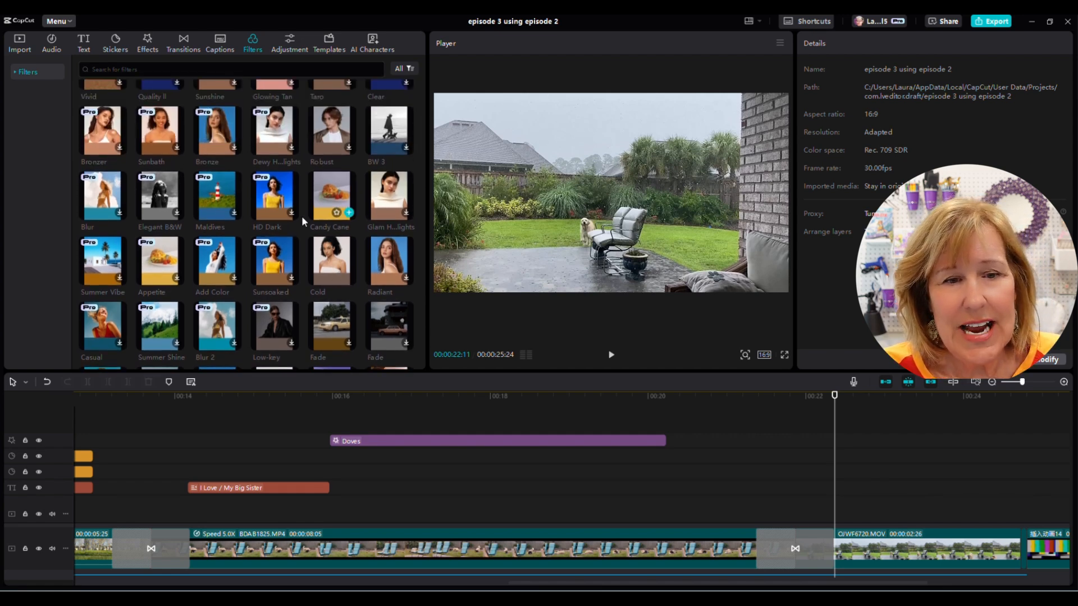
click(349, 213)
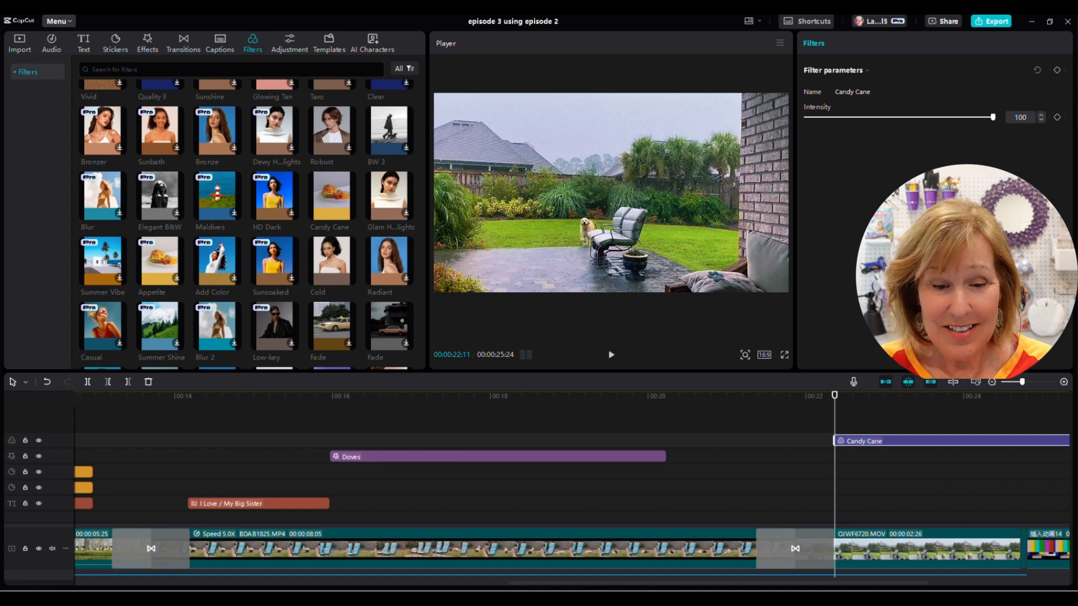
- Shorten the Candy Cane filter so it ends with the rainy patio clip
drag(558, 583, 635, 583)
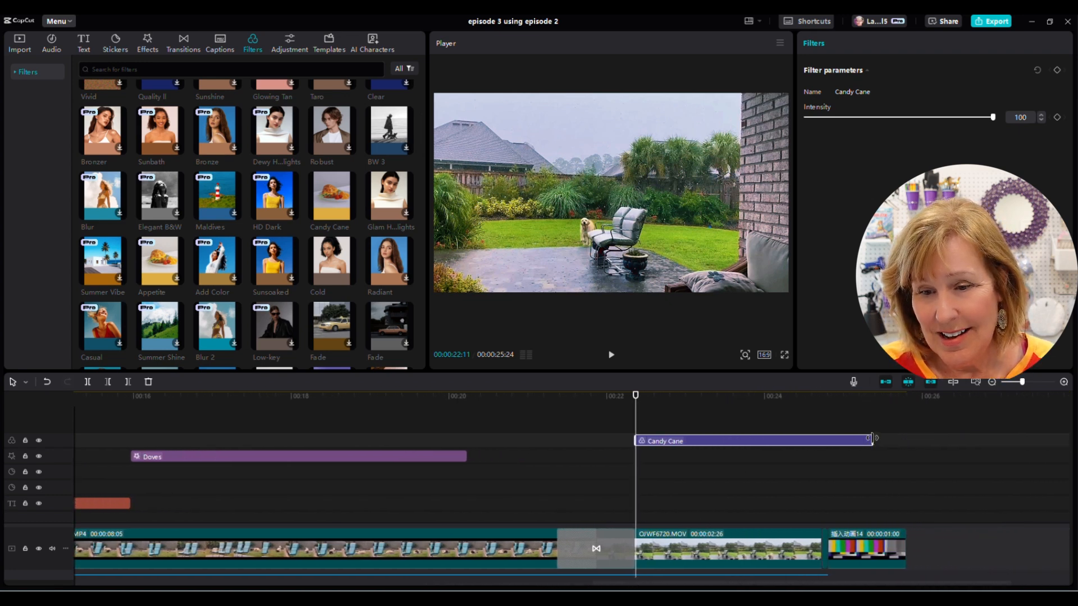
drag(874, 439, 823, 438)
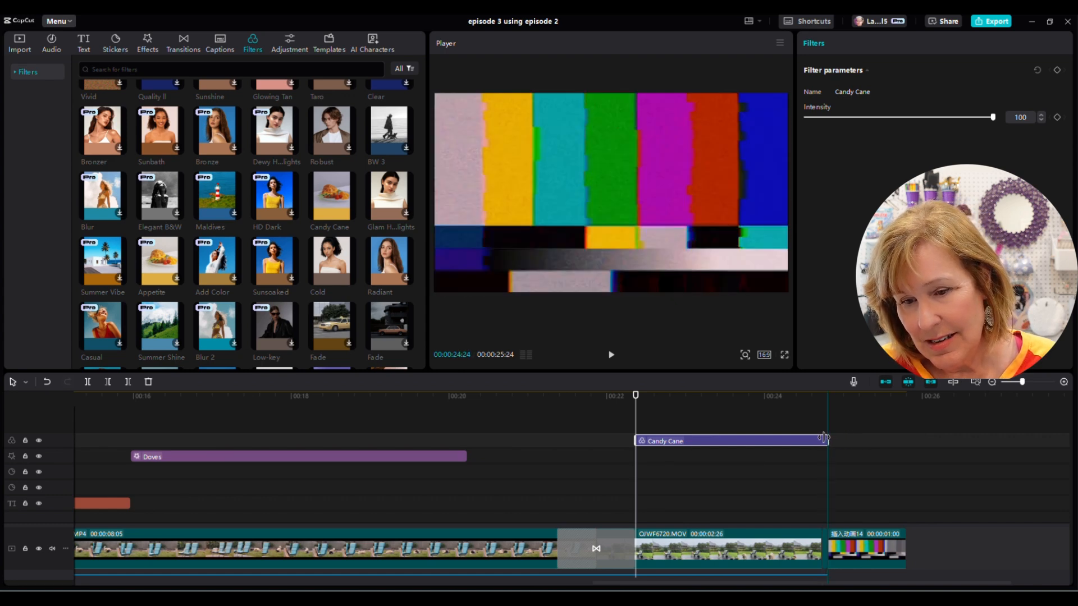
- Extend the Candy Cane filter's start back to about 21.8 seconds, into the preceding transition
drag(1022, 383, 1025, 383)
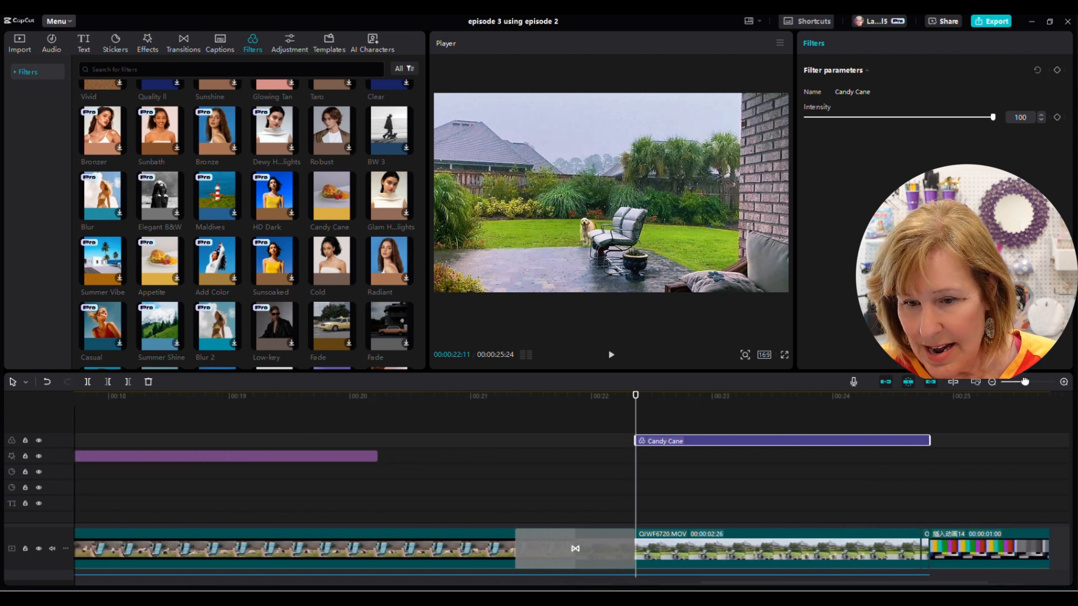
click(925, 410)
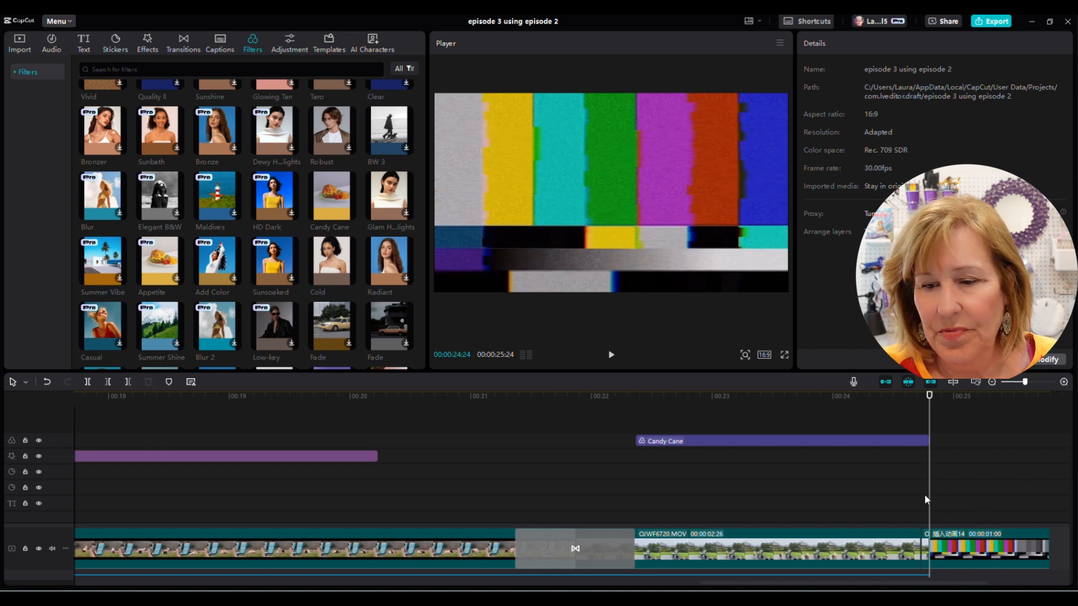
drag(929, 500, 676, 506)
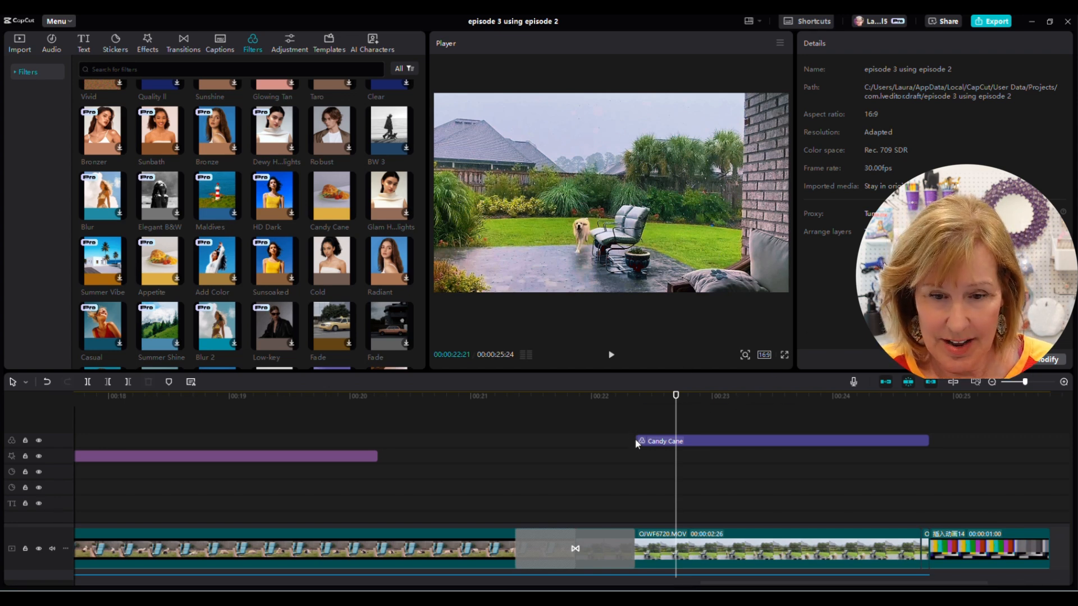
drag(638, 439, 579, 437)
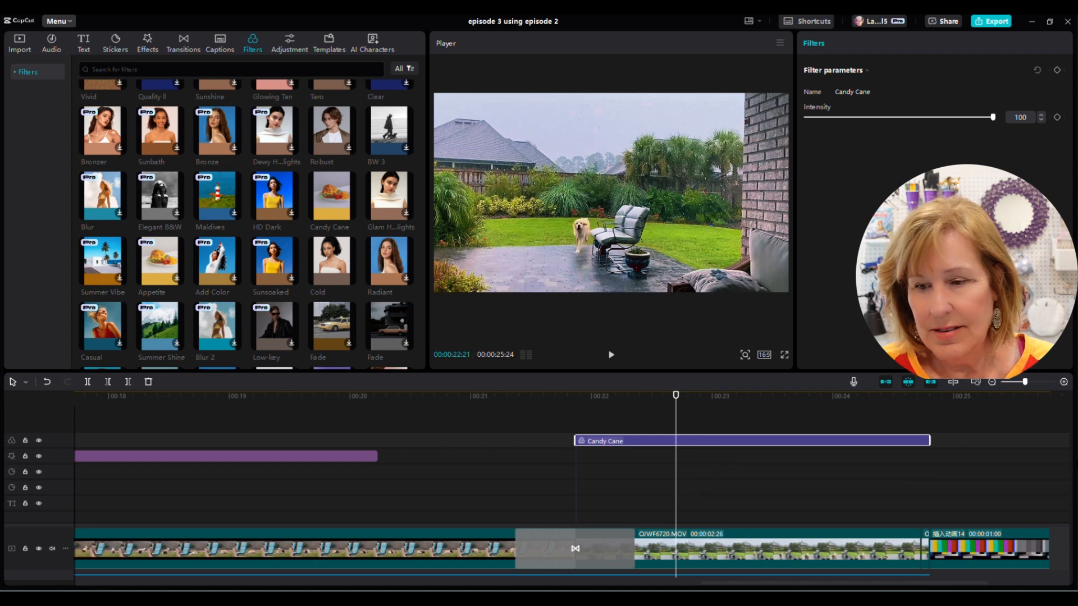
- Scroll through the timeline tracks and return the view to the beginning of the project
scroll(1067, 478, down, 4)
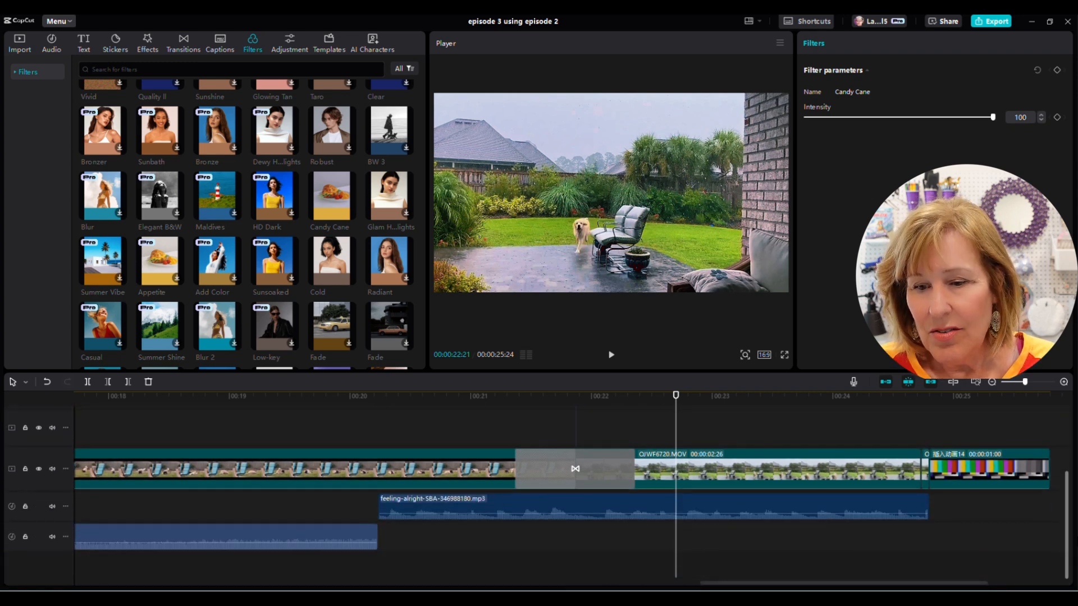
scroll(1067, 478, up, 4)
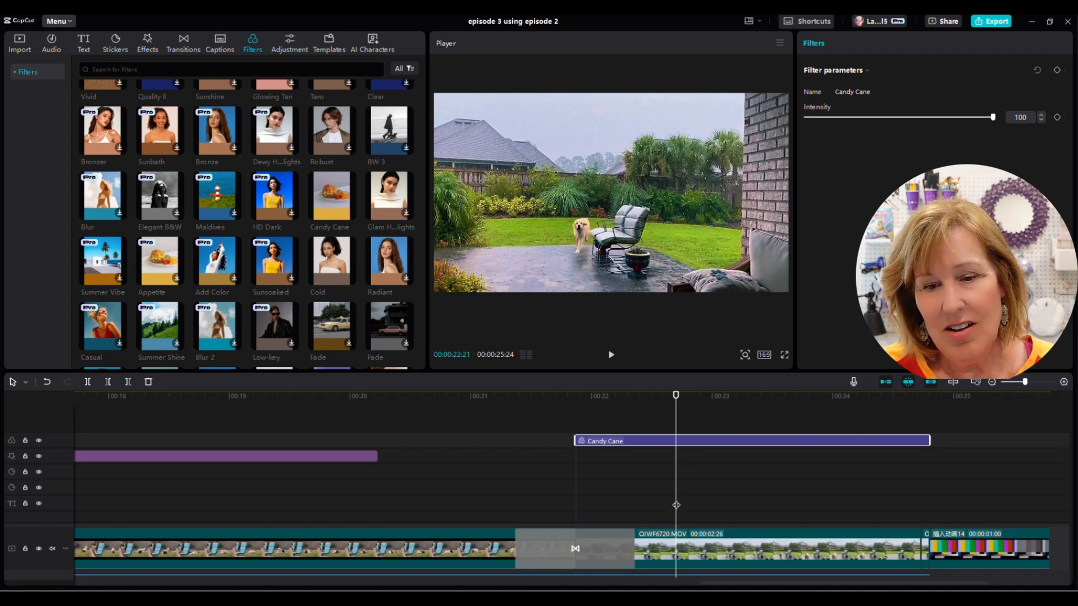
click(660, 500)
drag(589, 499, 1, 448)
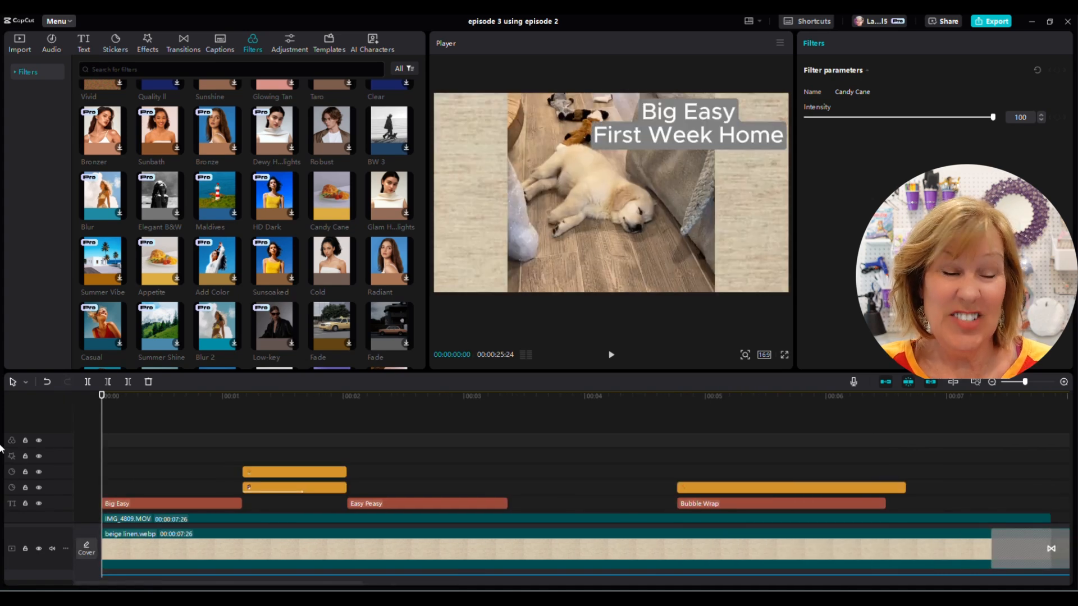